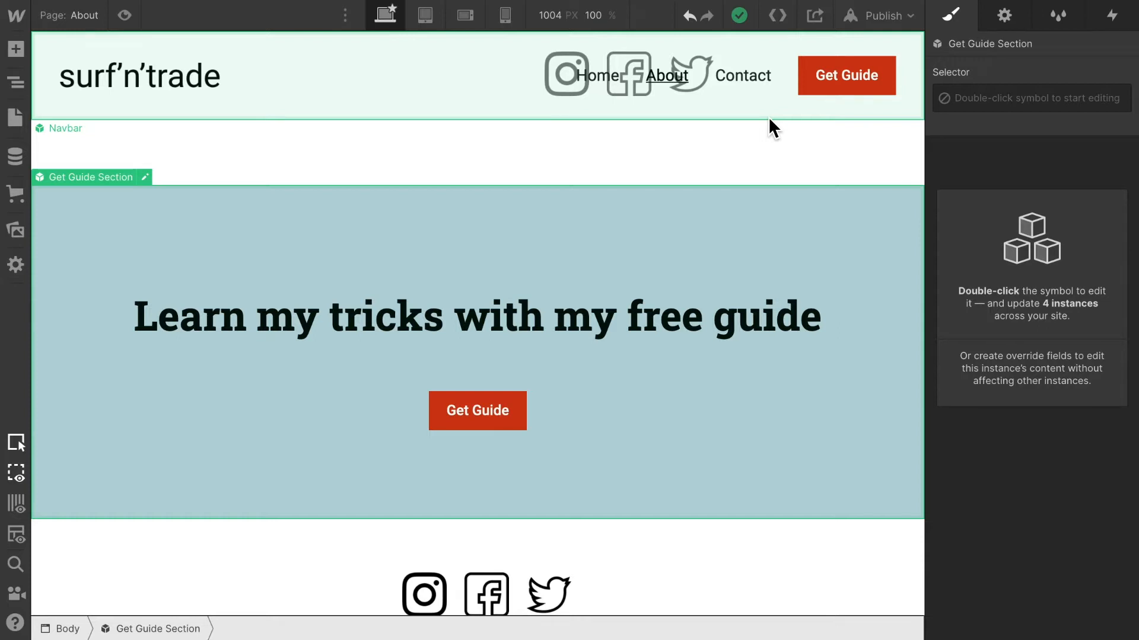
Step: Add a new Section to the About page directly above the Get Guide section
{"action": "left_click", "coordinate": [21, 117]}
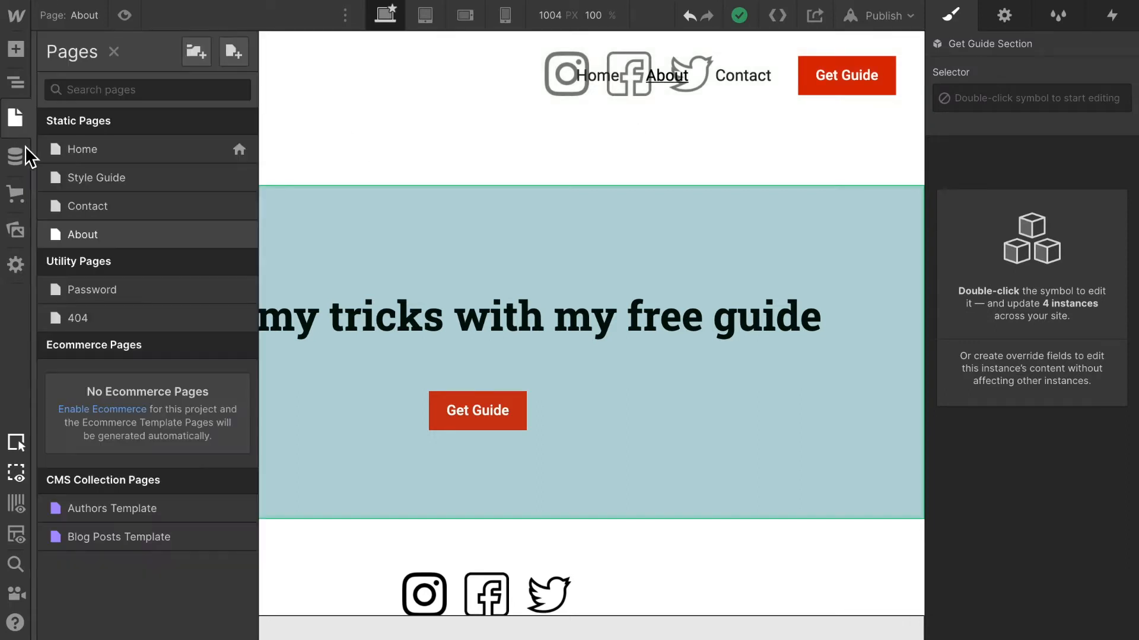
{"action": "left_click", "coordinate": [13, 86]}
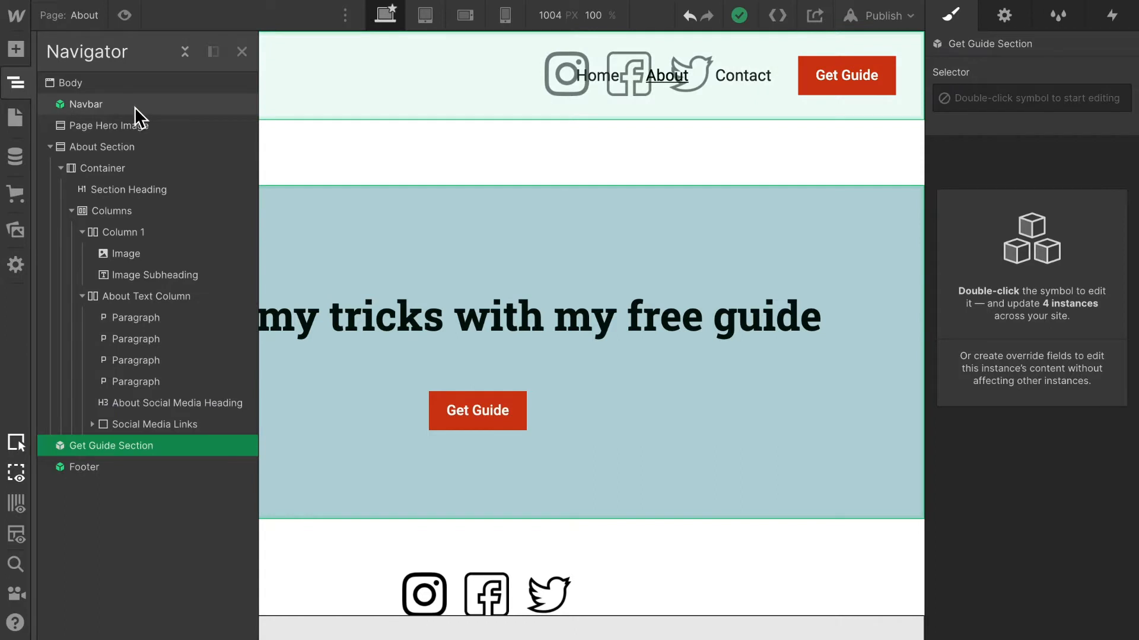
{"action": "left_click", "coordinate": [16, 54]}
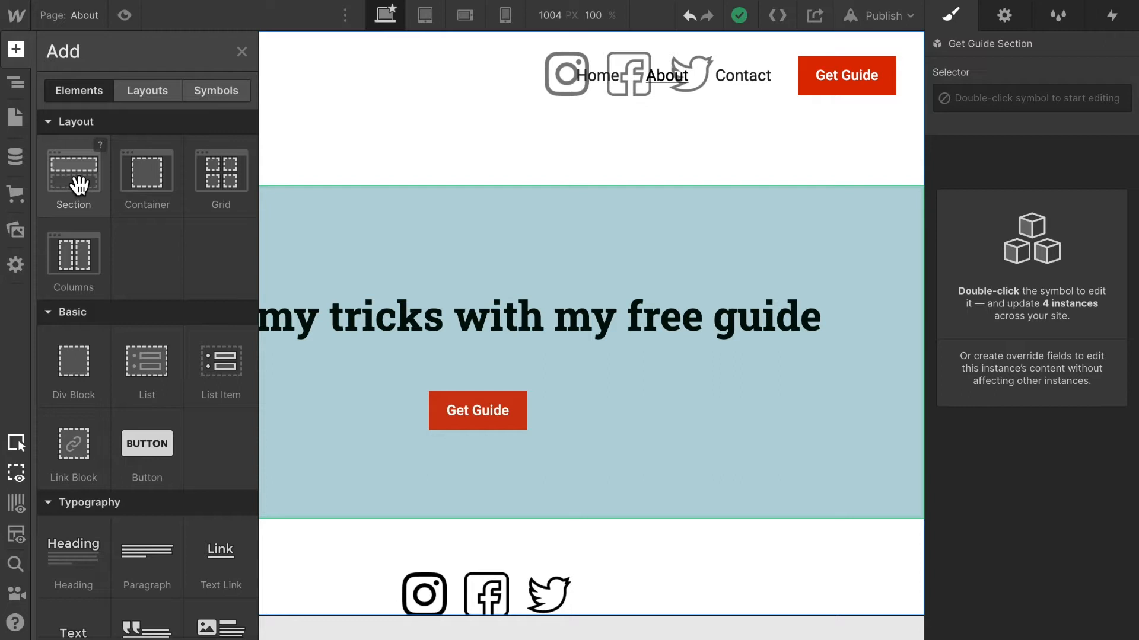
{"action": "left_click_drag", "start_coordinate": [79, 185], "coordinate": [257, 177]}
{"action": "left_click", "coordinate": [16, 49]}
{"action": "left_click_drag", "start_coordinate": [71, 208], "coordinate": [376, 186]}
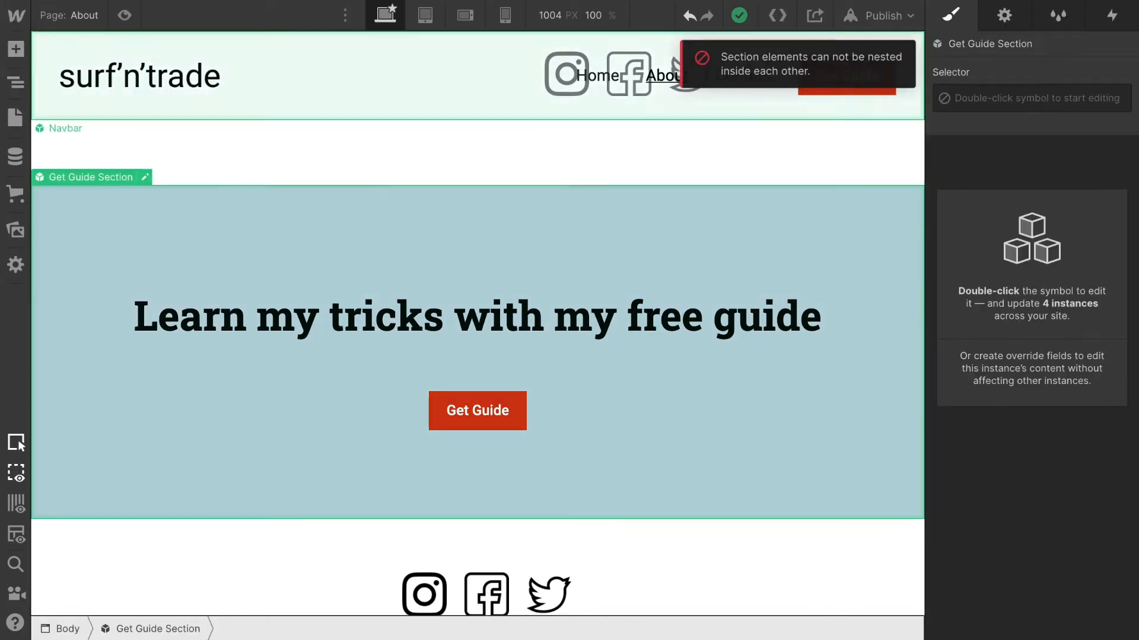
{"action": "left_click", "coordinate": [16, 49]}
{"action": "left_click_drag", "start_coordinate": [74, 205], "coordinate": [971, 386]}
Step: Place a Container inside the new section and a Grid inside that container
{"action": "left_click", "coordinate": [16, 50]}
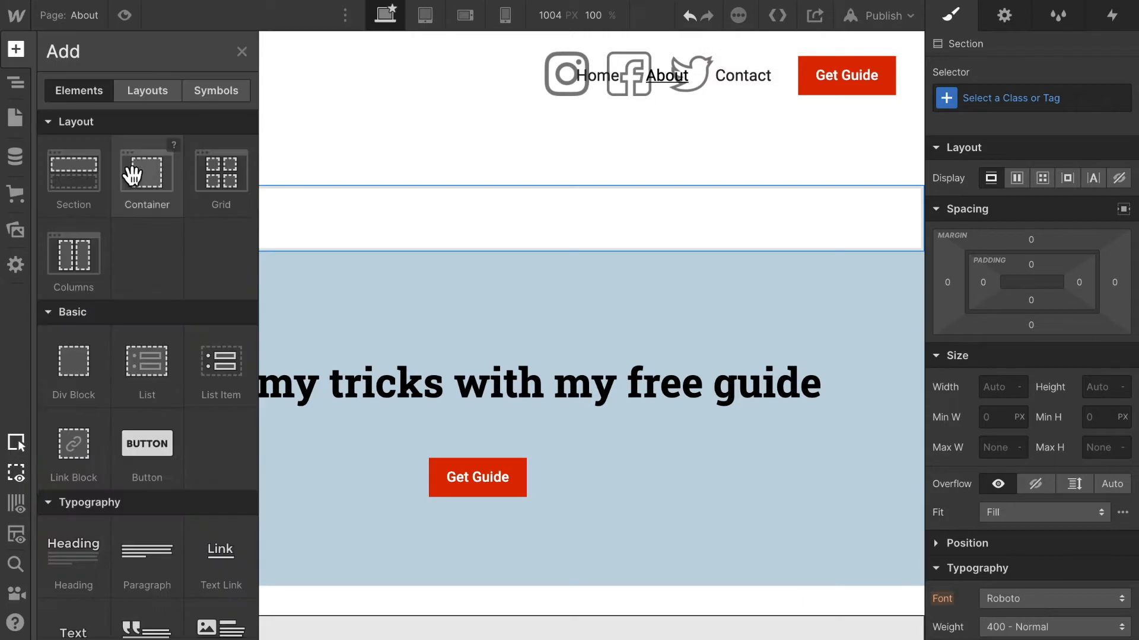
{"action": "left_click_drag", "start_coordinate": [158, 193], "coordinate": [320, 232]}
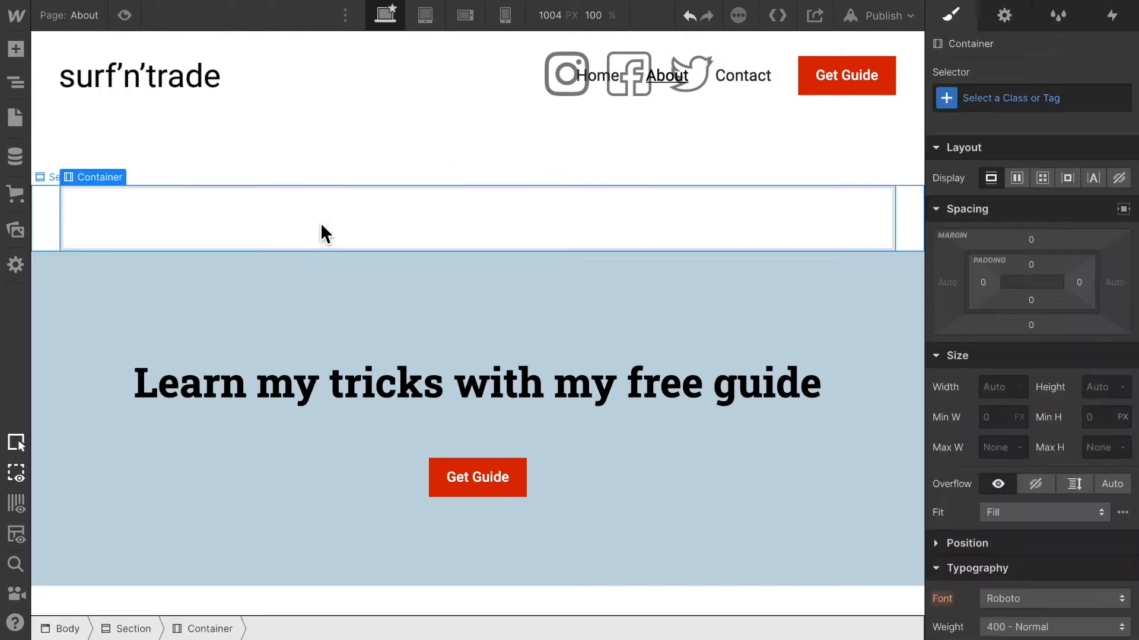
{"action": "left_click", "coordinate": [16, 50]}
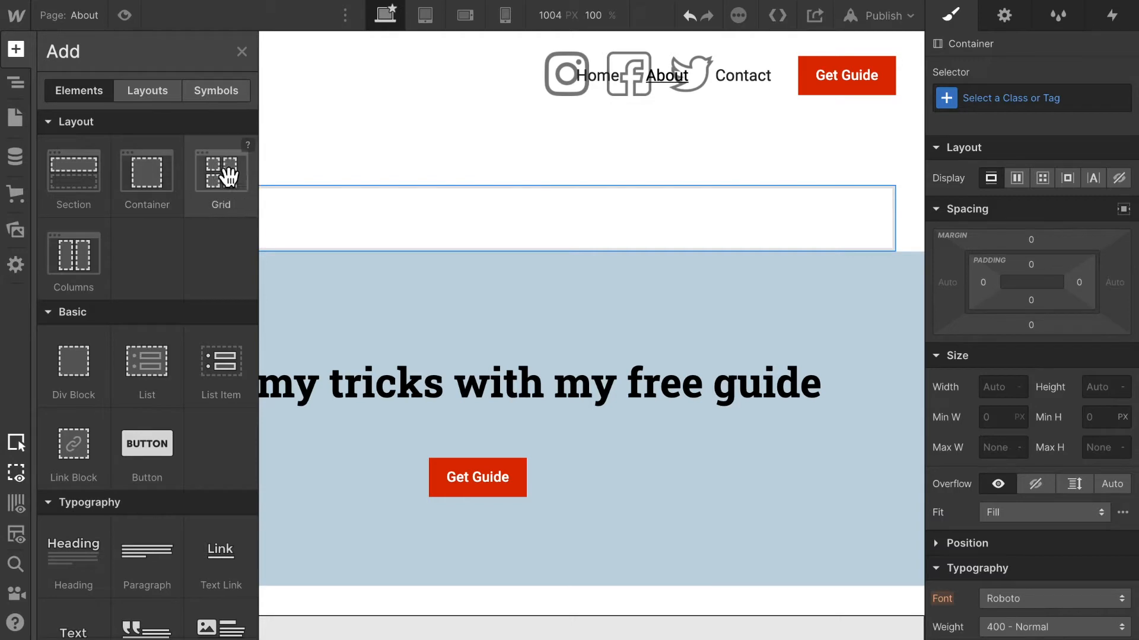
{"action": "left_click_drag", "start_coordinate": [226, 180], "coordinate": [331, 229]}
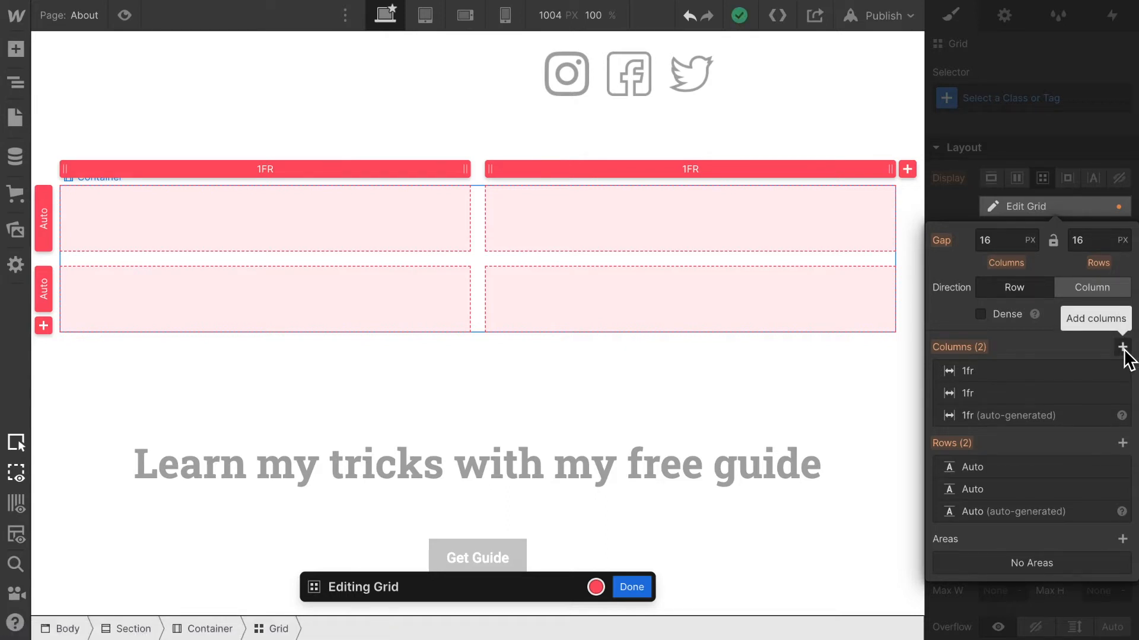
Step: Add columns to the grid until it has 12 columns
{"action": "left_click", "coordinate": [1122, 347]}
{"action": "left_click", "coordinate": [1122, 347]}
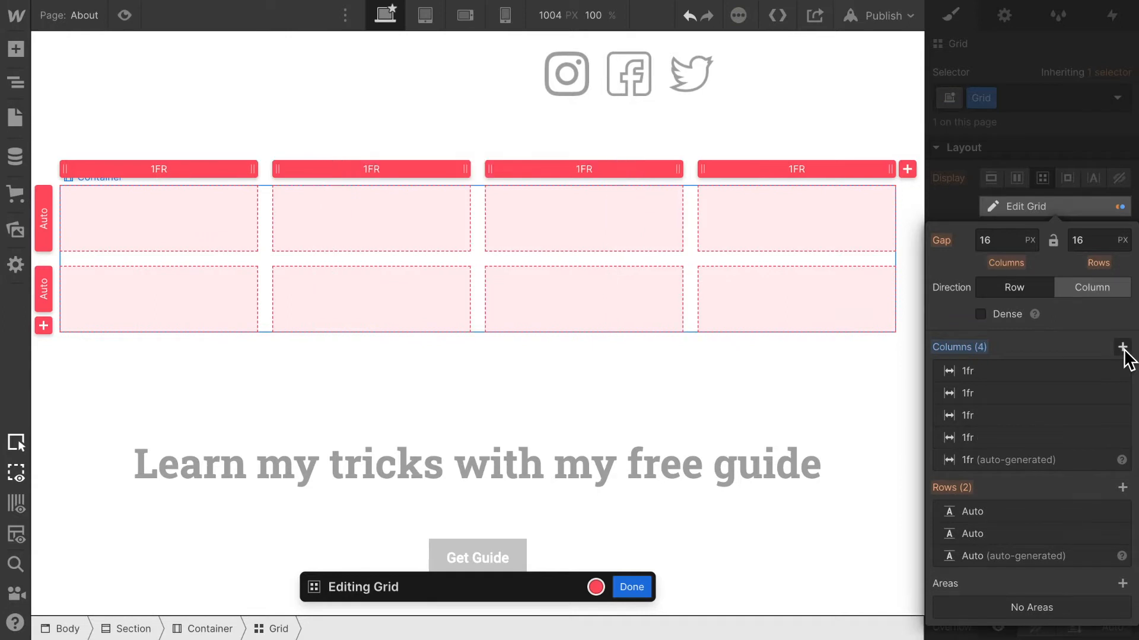
{"action": "left_click", "coordinate": [1122, 346]}
{"action": "left_click", "coordinate": [1122, 347]}
{"action": "left_click", "coordinate": [1121, 347]}
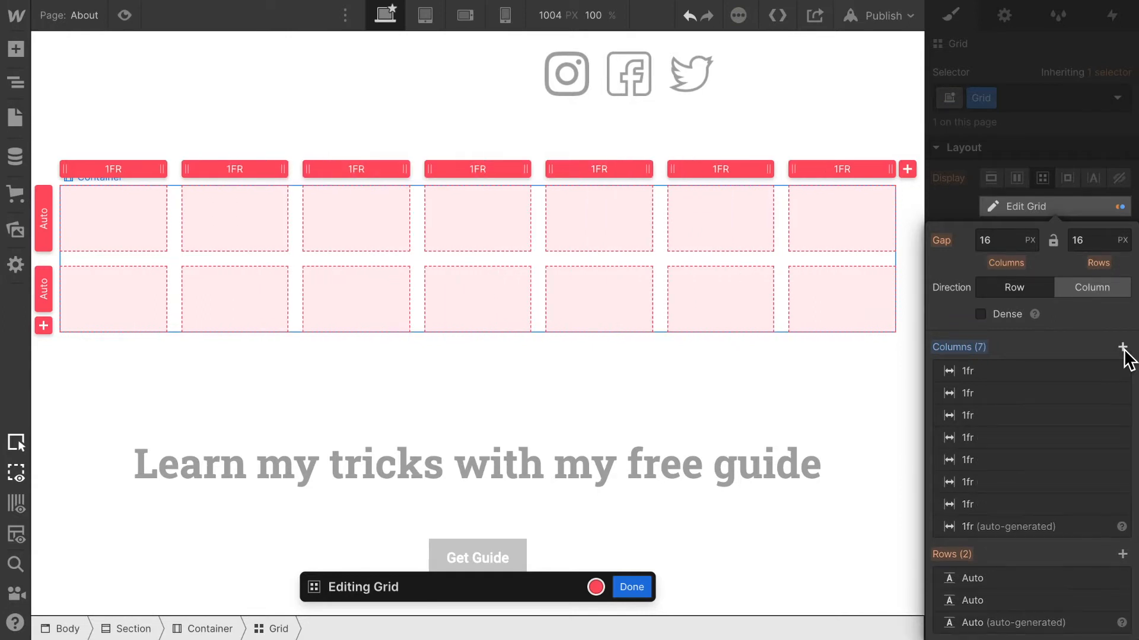
{"action": "left_click", "coordinate": [1122, 346]}
{"action": "left_click", "coordinate": [1122, 347]}
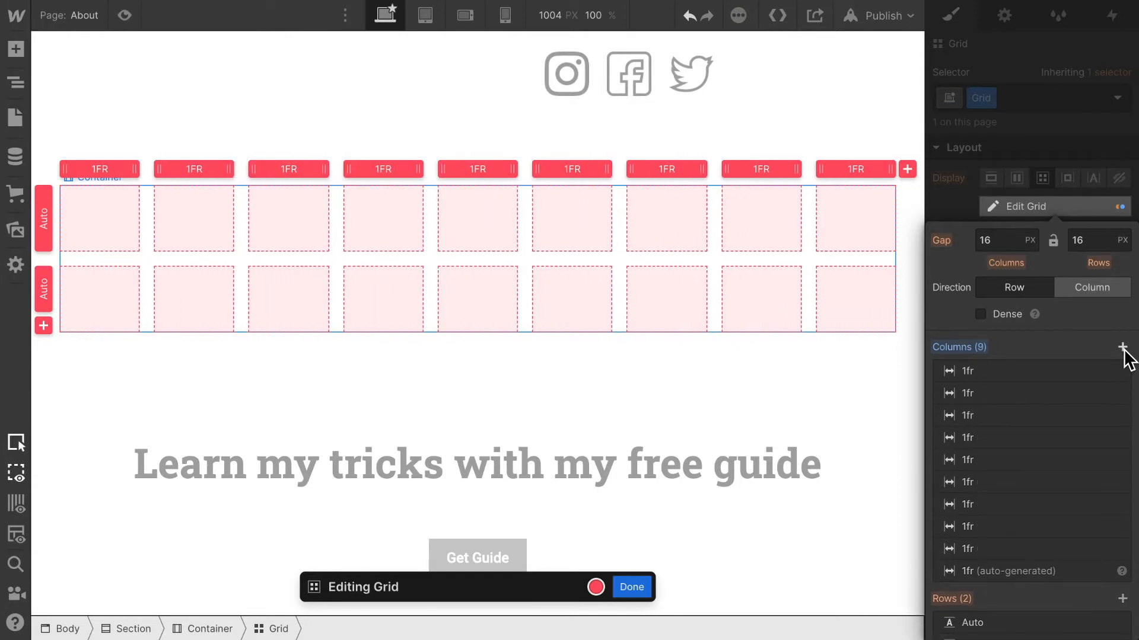
{"action": "left_click", "coordinate": [1122, 347]}
{"action": "left_click", "coordinate": [1122, 347]}
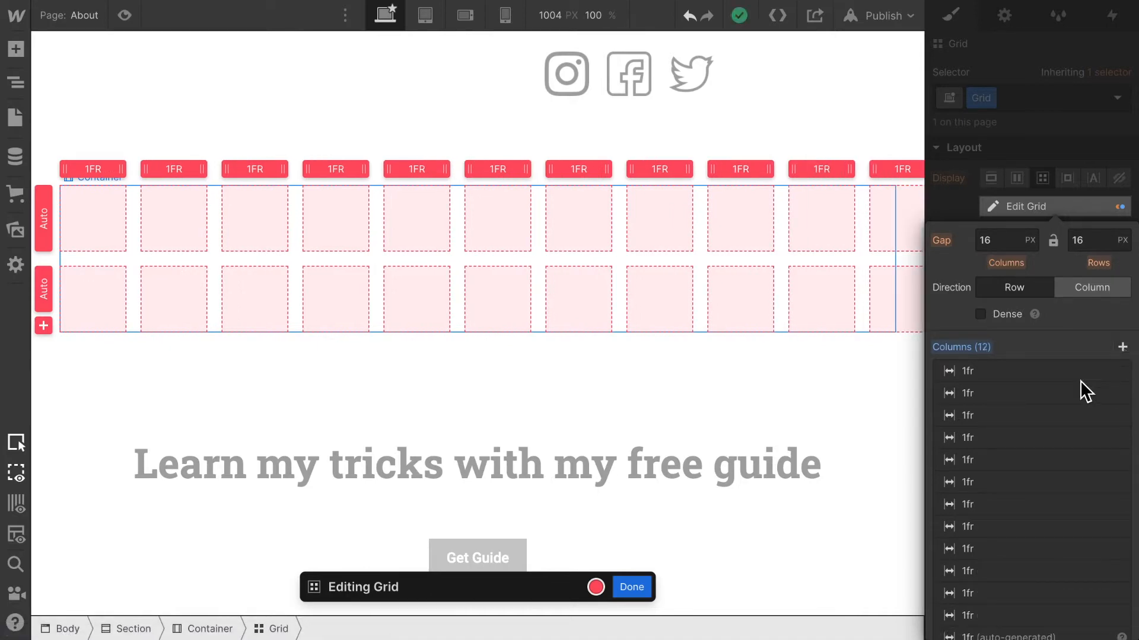
Step: Add rows to the grid until it has 6 rows
{"action": "scroll", "coordinate": [1059, 409], "scroll_direction": "down", "scroll_amount": 2}
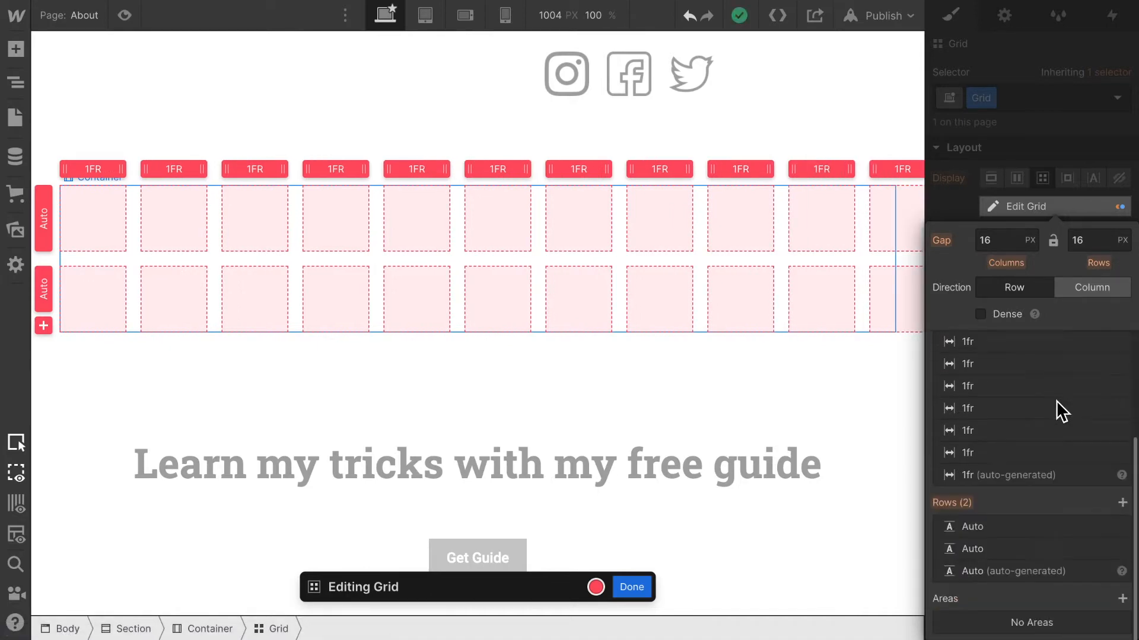
{"action": "left_click", "coordinate": [1121, 504]}
{"action": "left_click", "coordinate": [1121, 504]}
{"action": "left_click", "coordinate": [1121, 504]}
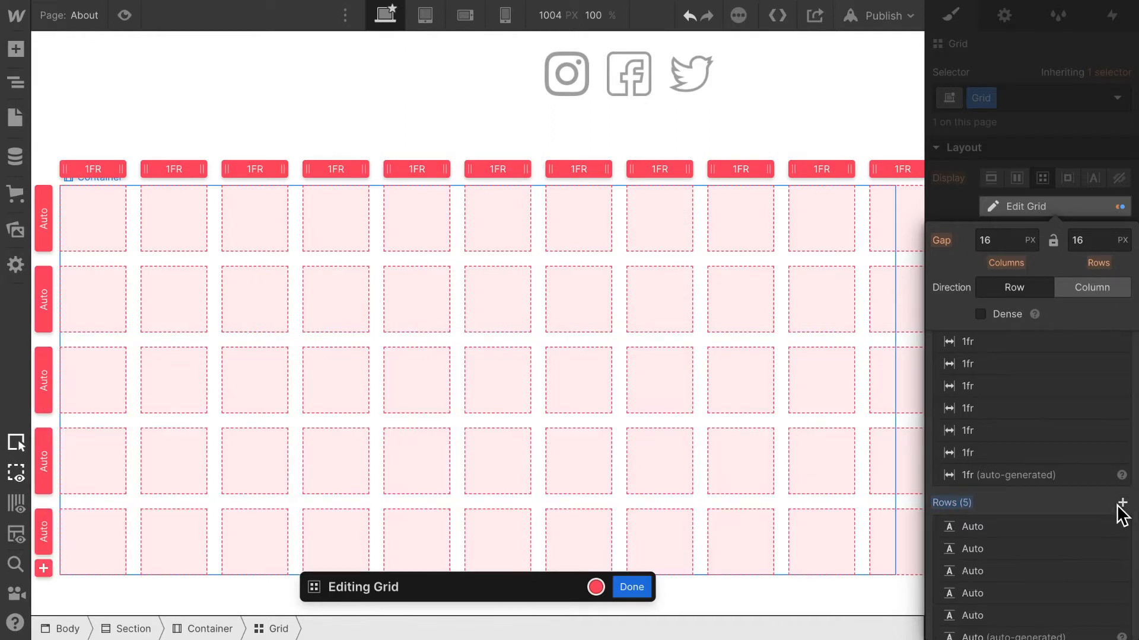
{"action": "left_click", "coordinate": [1120, 504]}
Step: Set the grid's column gap and row gap to 1 px each
{"action": "scroll", "coordinate": [1063, 450], "scroll_direction": "up", "scroll_amount": 2}
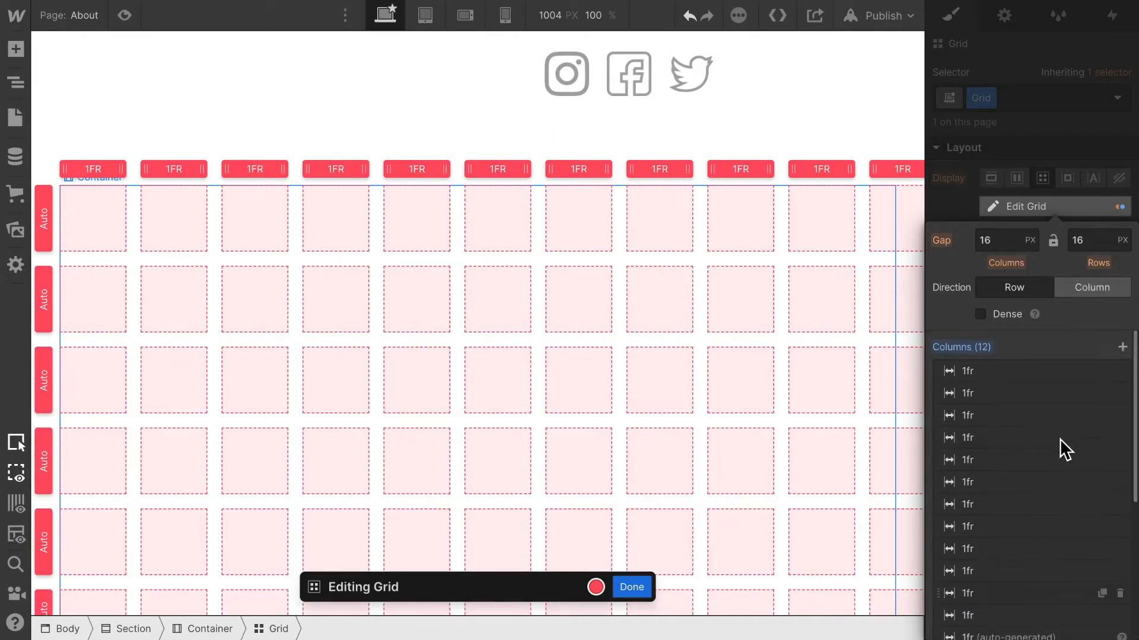
{"action": "left_click", "coordinate": [1008, 241]}
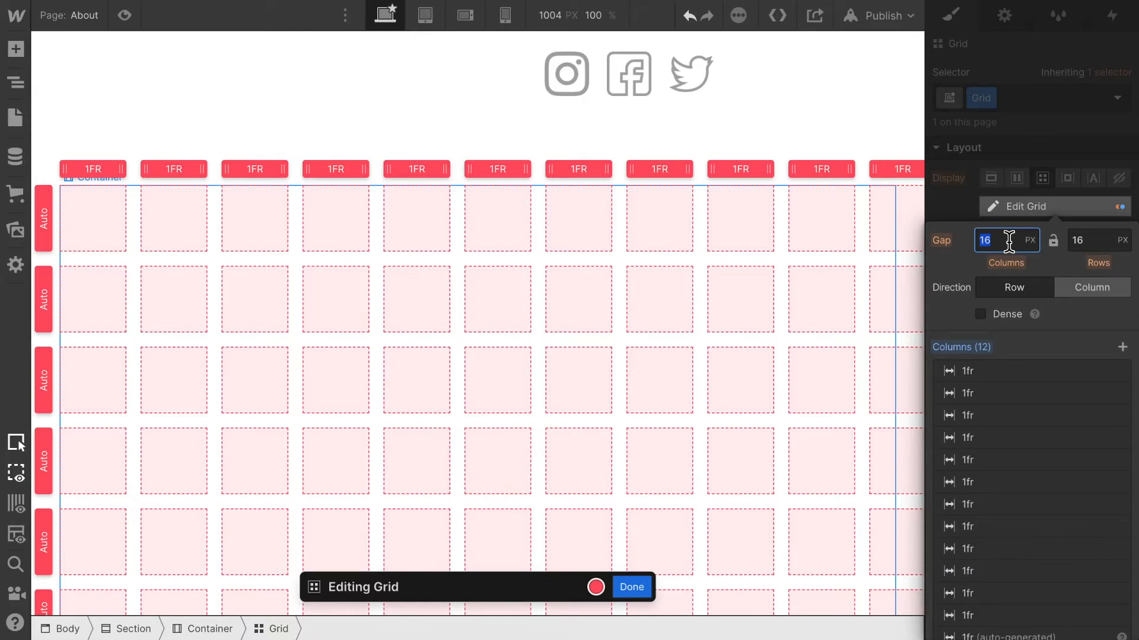
{"action": "type", "text": "1"}
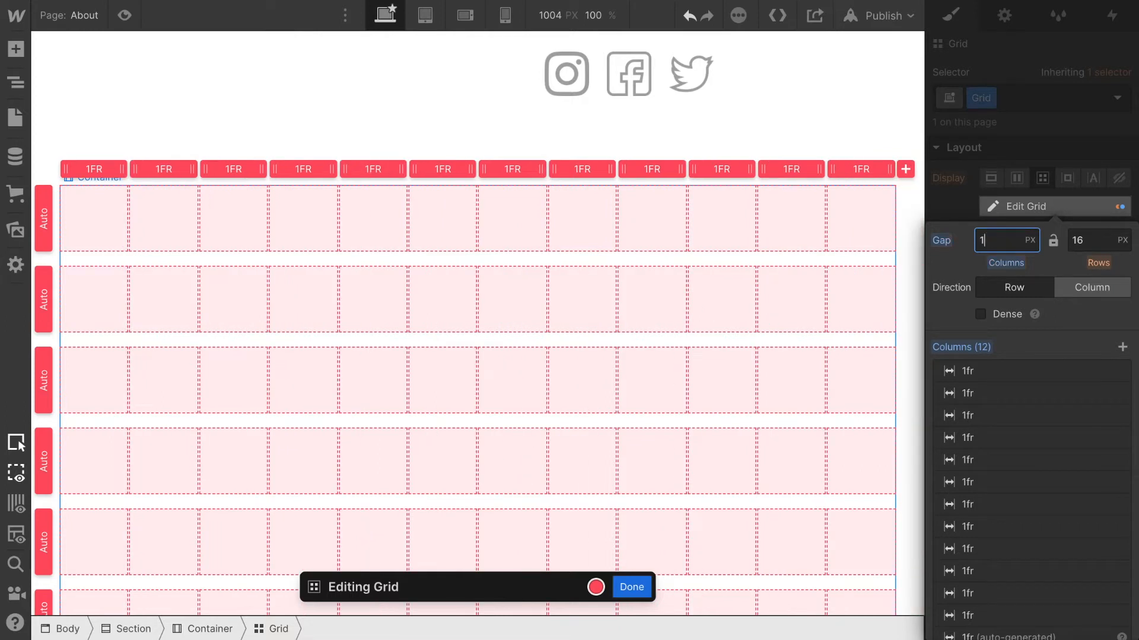
{"action": "left_click", "coordinate": [1100, 240]}
{"action": "type", "text": "1"}
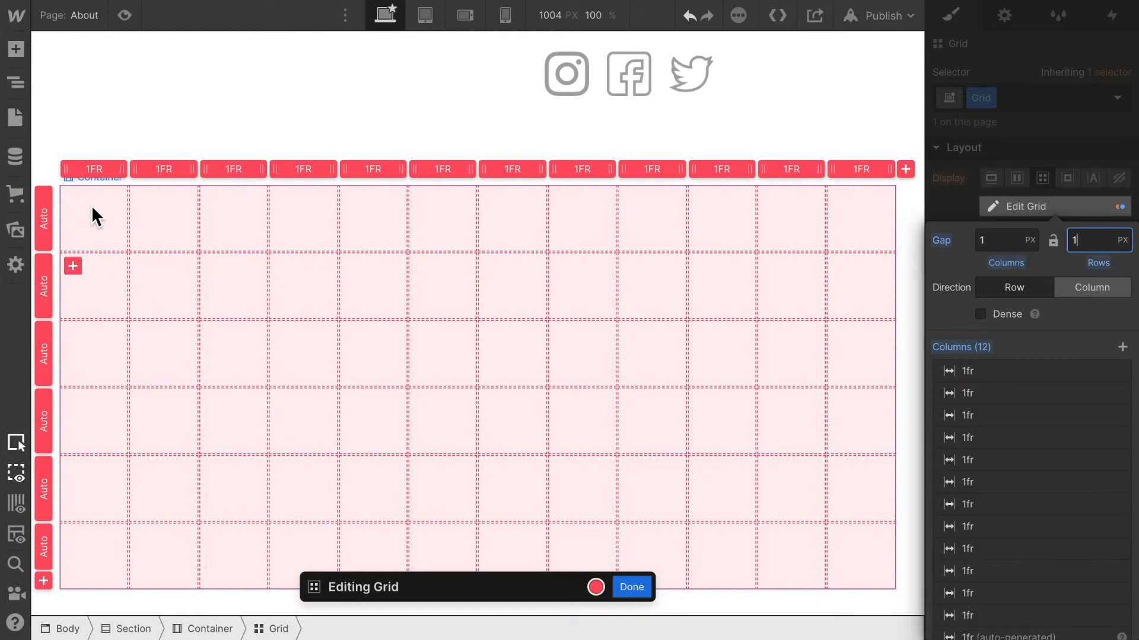
Step: Add an Image element to the first cell of the grid
{"action": "left_click", "coordinate": [14, 48]}
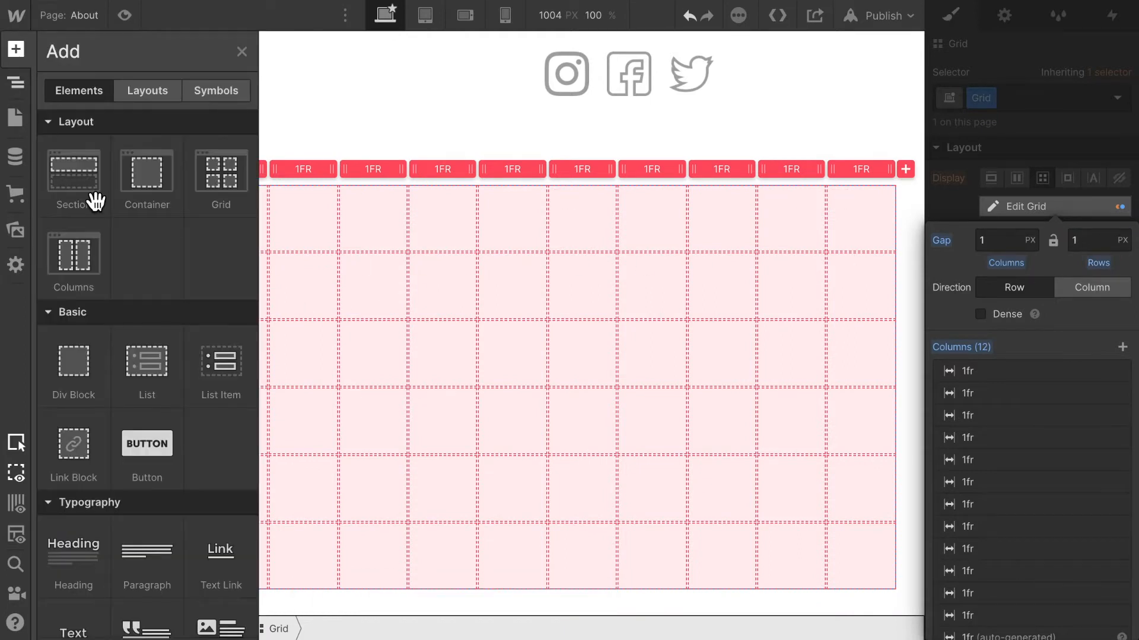
{"action": "scroll", "coordinate": [148, 306], "scroll_direction": "down", "scroll_amount": 3}
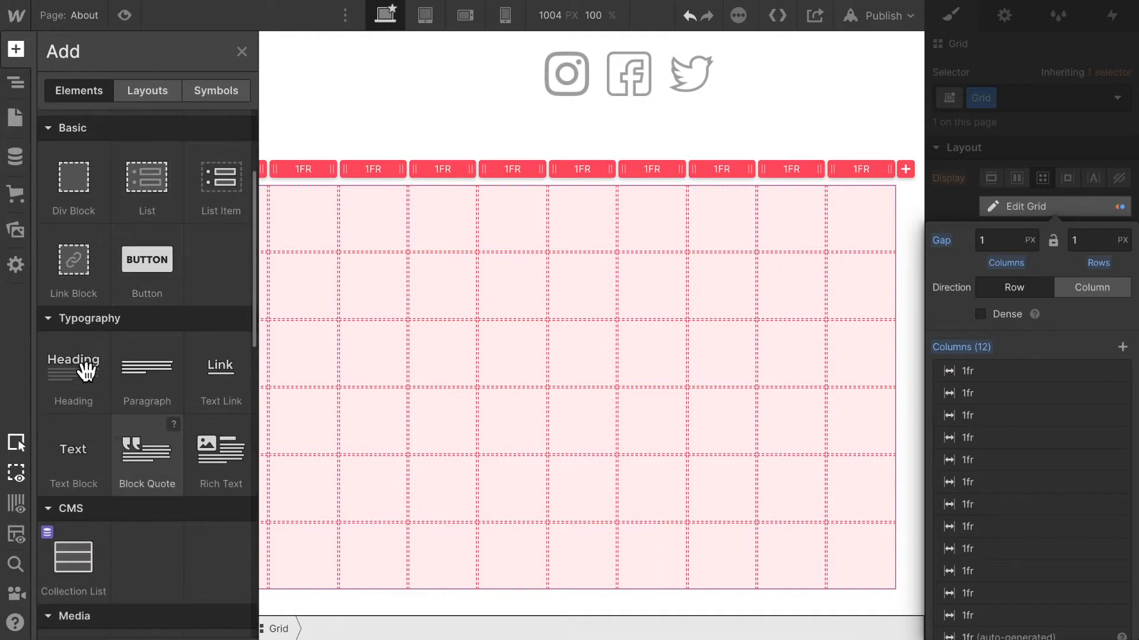
{"action": "scroll", "coordinate": [86, 380], "scroll_direction": "down", "scroll_amount": 3}
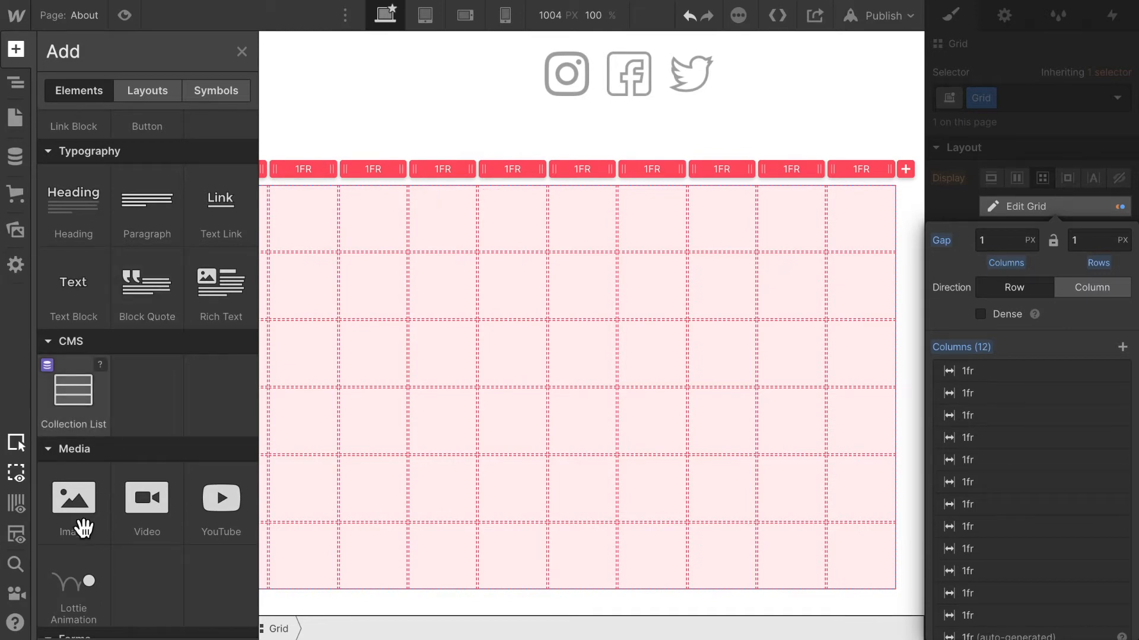
{"action": "left_click_drag", "start_coordinate": [127, 493], "coordinate": [330, 346]}
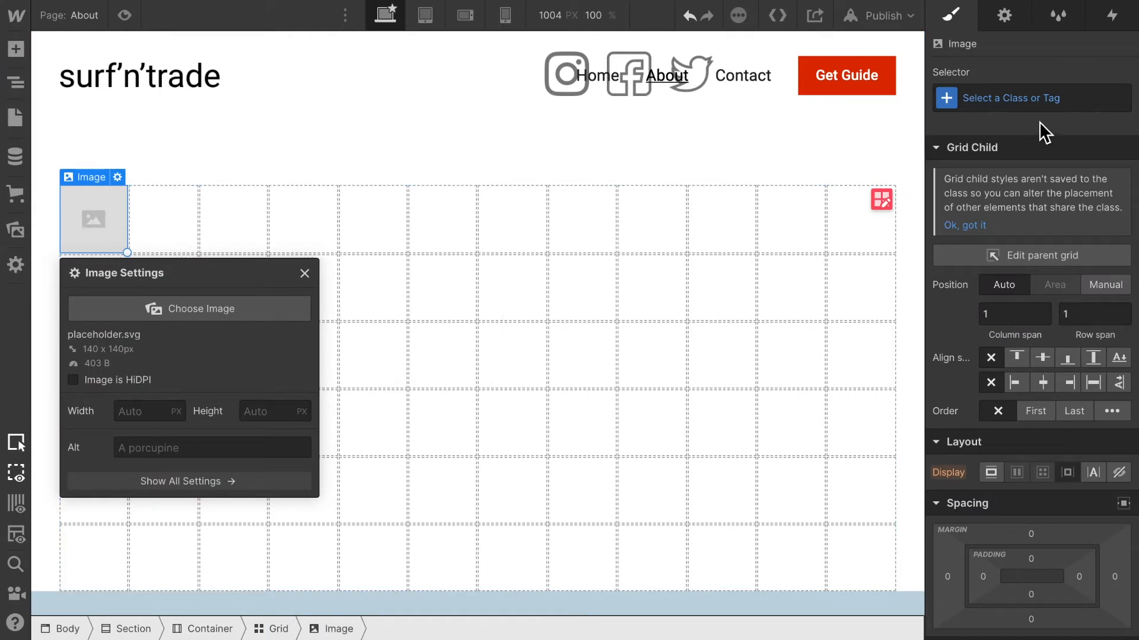
Step: Give the image a new class named About Grid Image
{"action": "left_click", "coordinate": [1001, 107]}
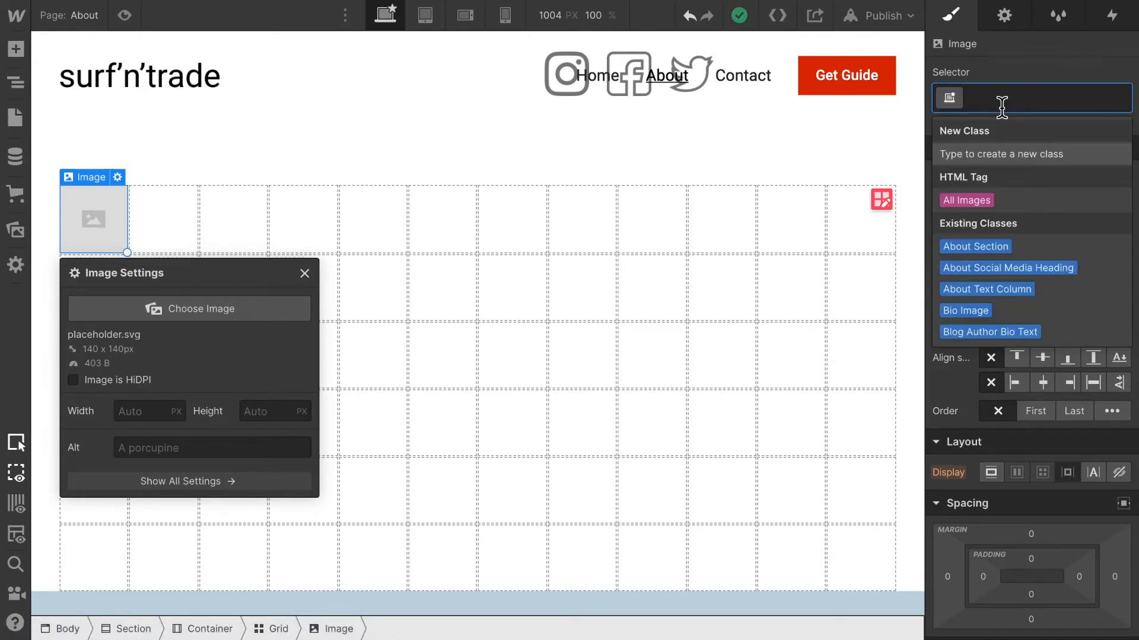
{"action": "type", "text": "A"}
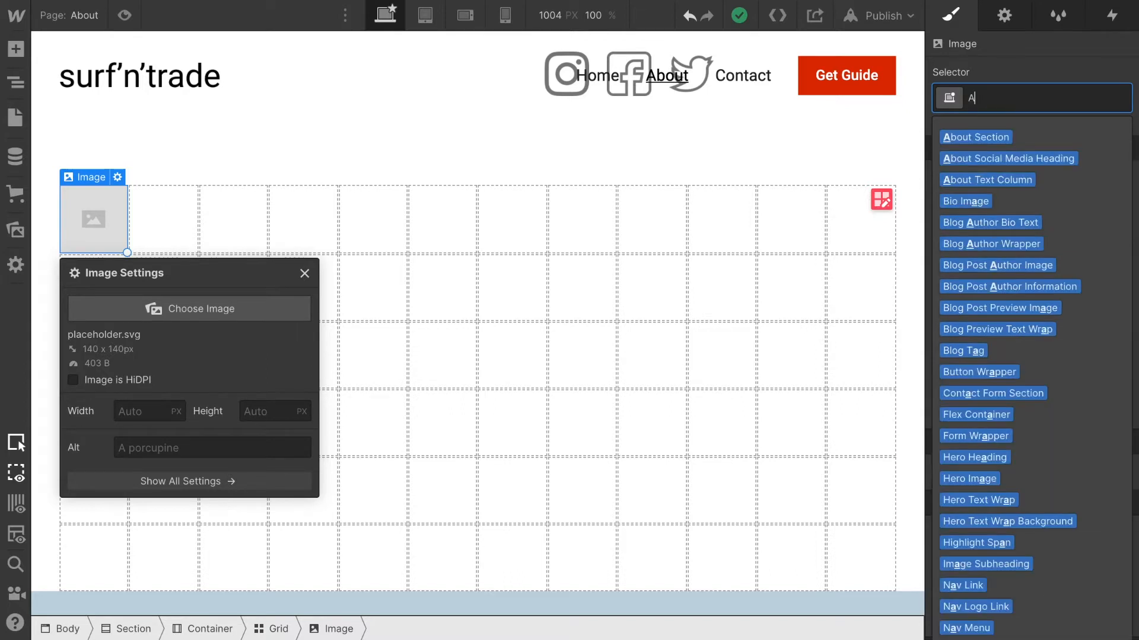
{"action": "type", "text": "bout Image"}
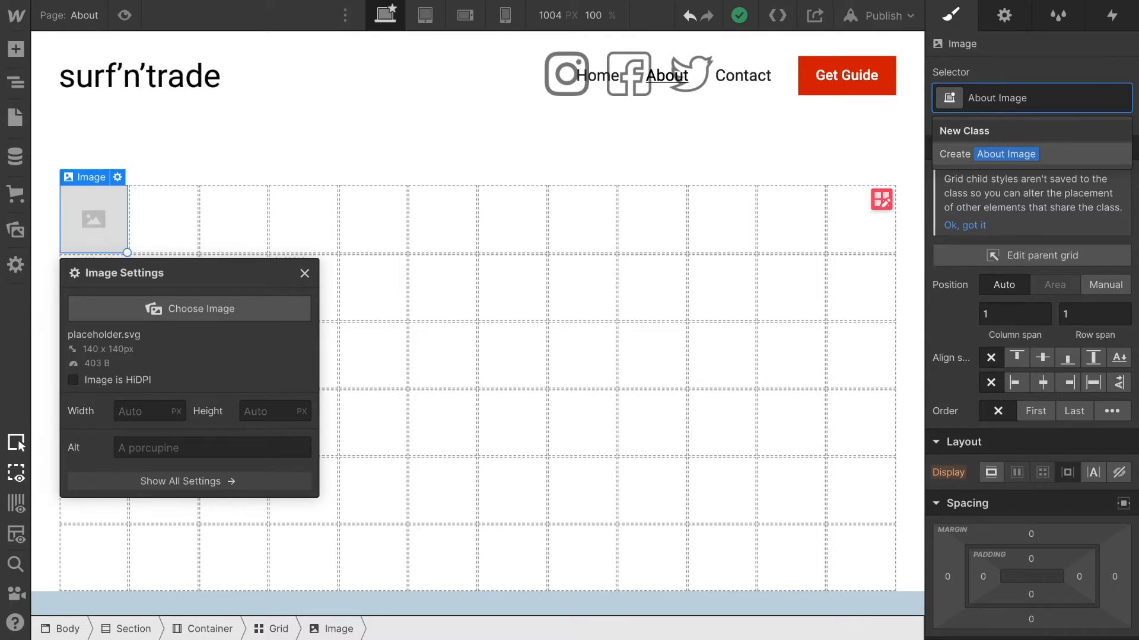
{"action": "type", "text": "Grid"}
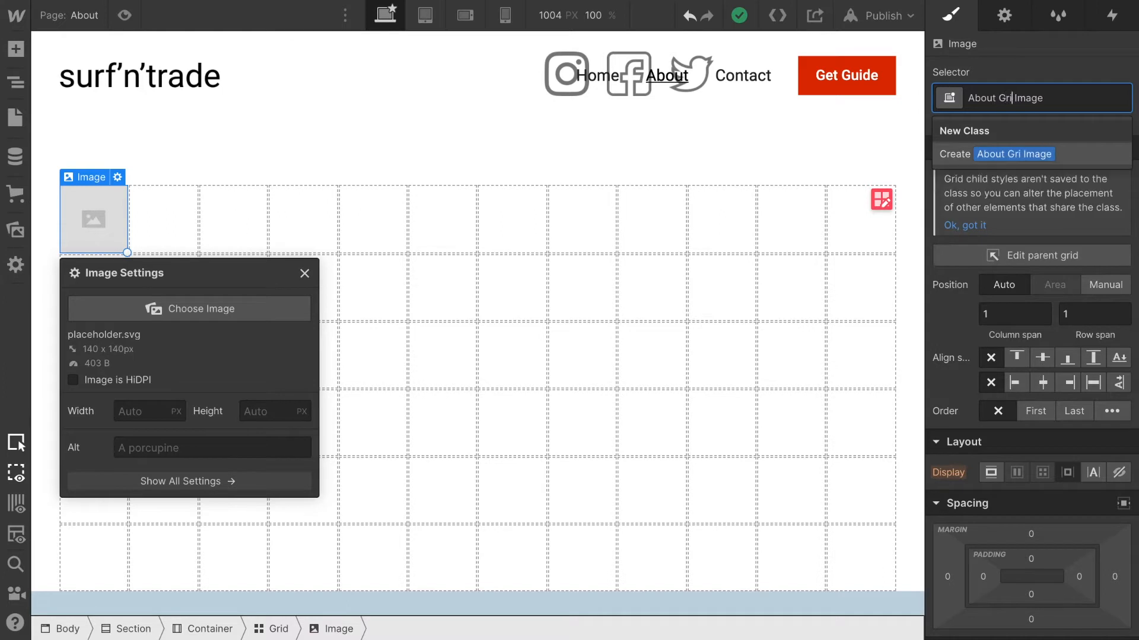
{"action": "key", "text": "Return"}
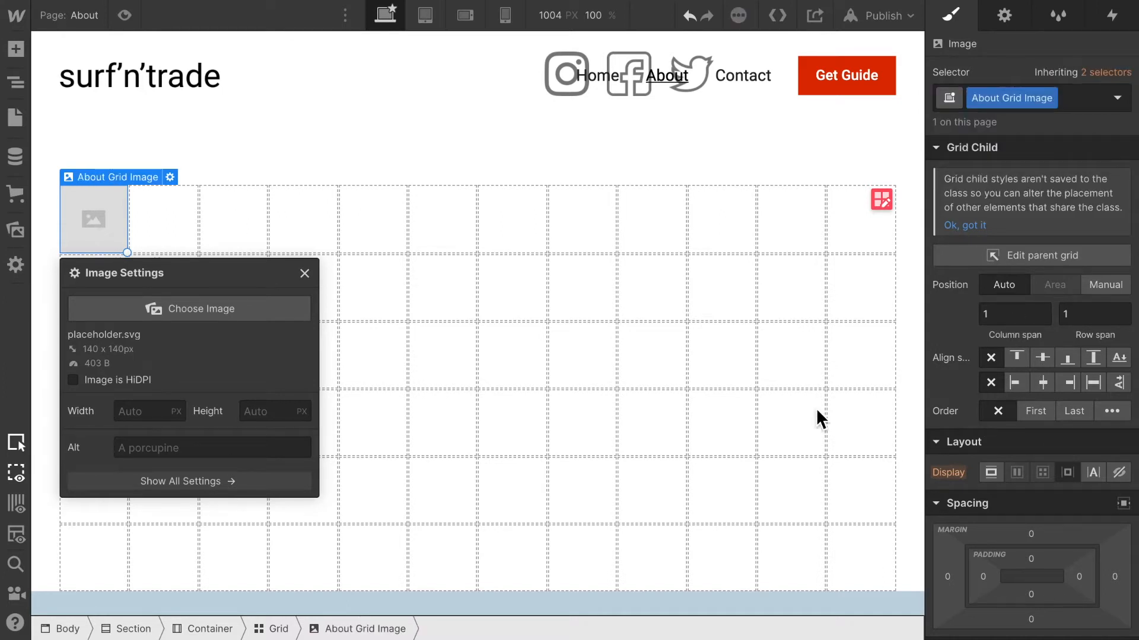
Step: Choose sunset 2.jpg from the assets as the picture for the grid image and close its settings
{"action": "left_click", "coordinate": [198, 313]}
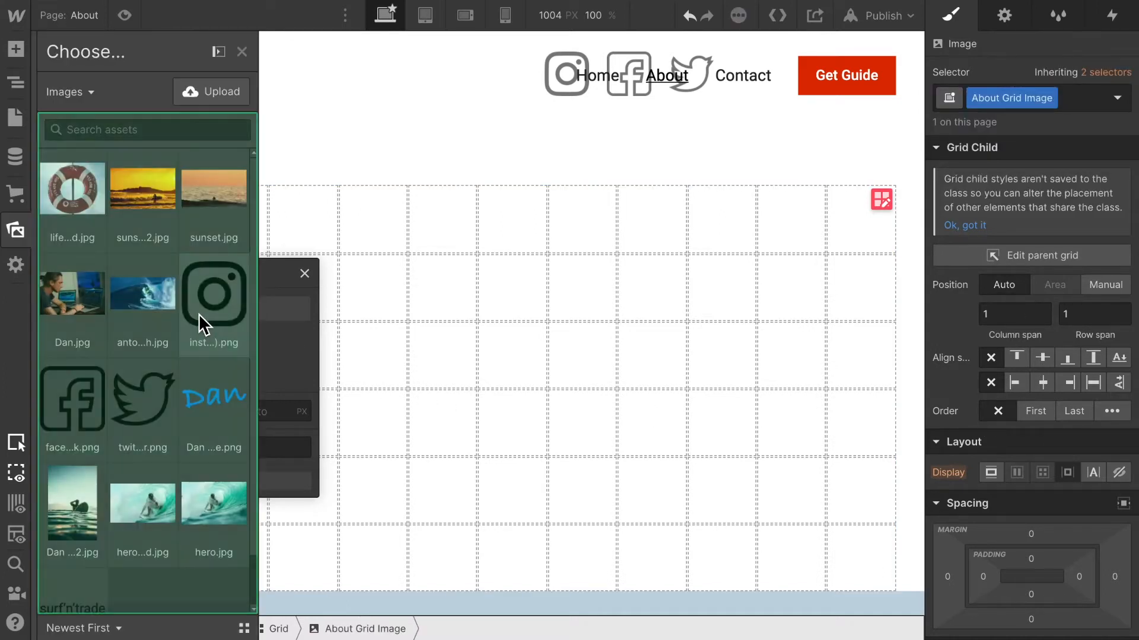
{"action": "left_click", "coordinate": [141, 199]}
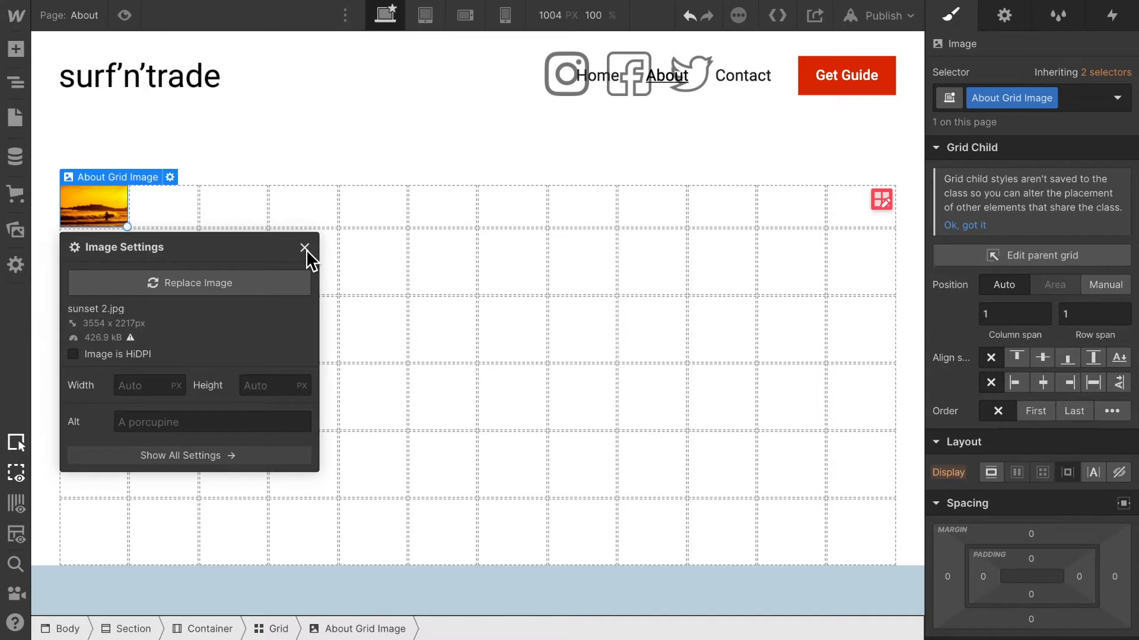
{"action": "left_click", "coordinate": [304, 248]}
Step: Enlarge the sunset image from the grid's first cell so it spans nine columns and three rows
{"action": "scroll", "coordinate": [1121, 504], "scroll_direction": "down", "scroll_amount": 1}
{"action": "scroll", "coordinate": [1125, 511], "scroll_direction": "down", "scroll_amount": 4}
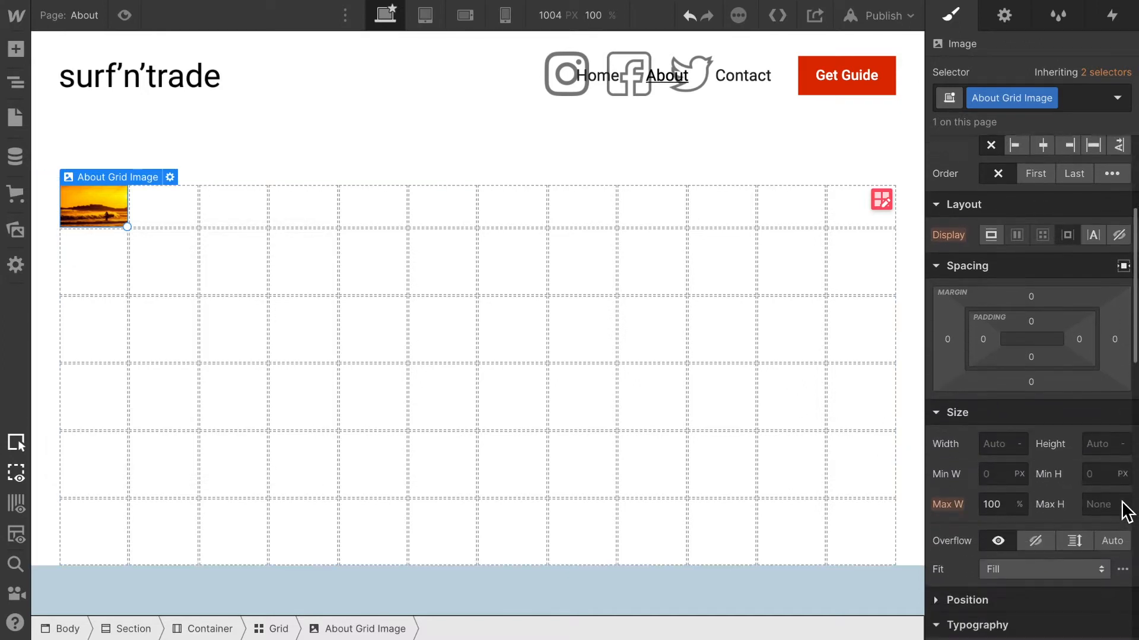
{"action": "left_click_drag", "start_coordinate": [129, 229], "coordinate": [423, 351]}
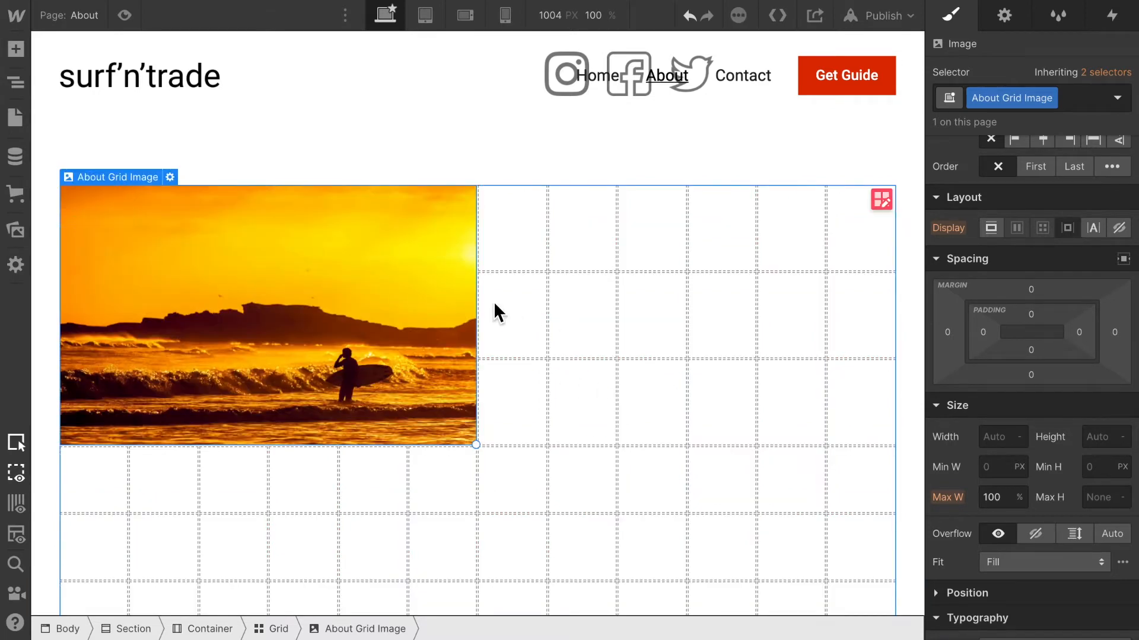
{"action": "left_click_drag", "start_coordinate": [476, 445], "coordinate": [683, 442]}
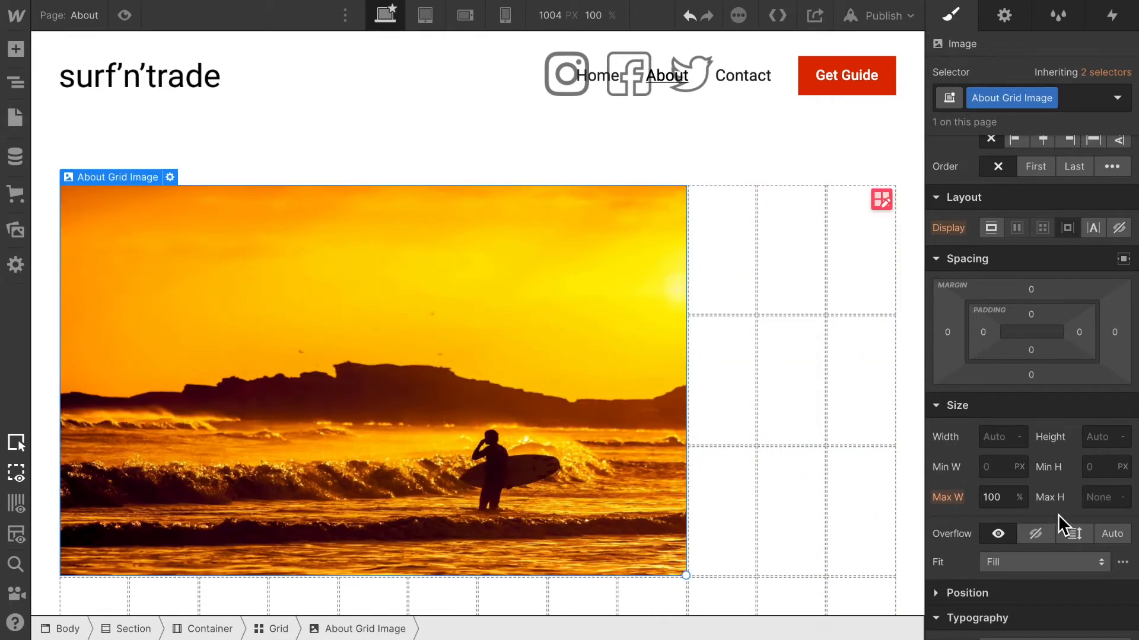
Step: Set the fit of the About Grid Image class to Cover
{"action": "scroll", "coordinate": [1069, 402], "scroll_direction": "down", "scroll_amount": 3}
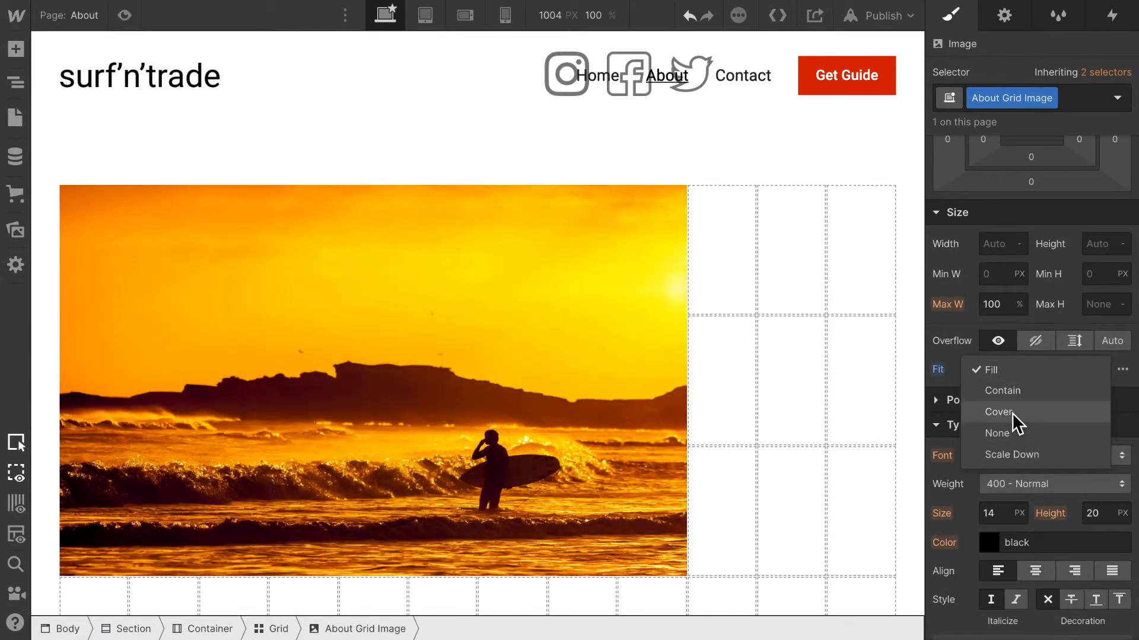
{"action": "left_click", "coordinate": [1012, 412]}
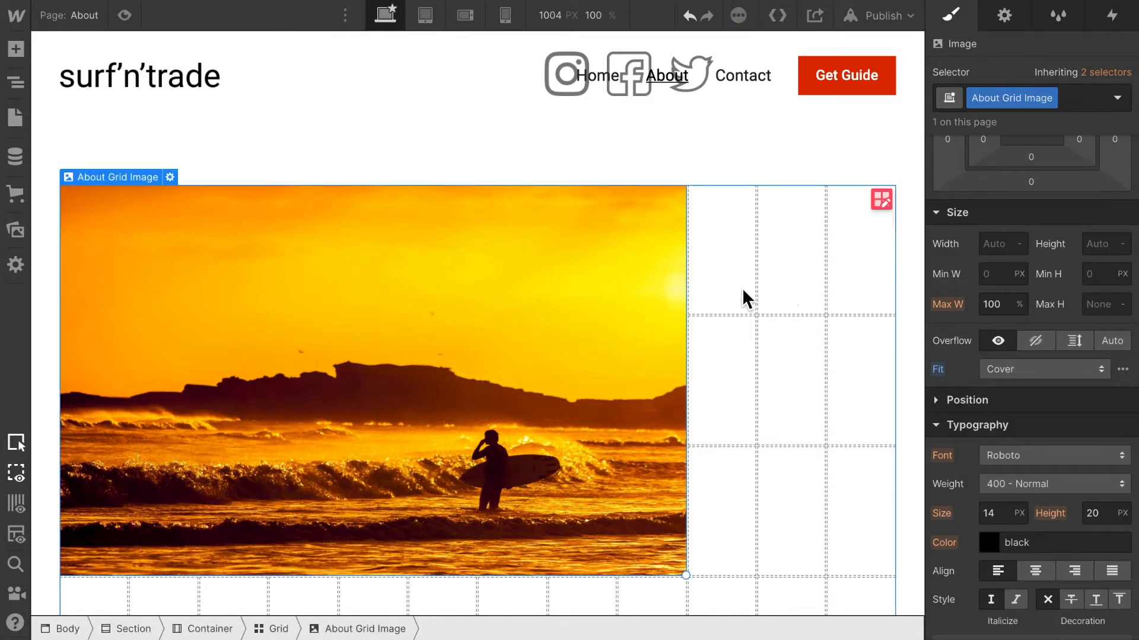
Step: Add a second image to the grid cell beside the sunset photo and assign it the existing About Grid Image class
{"action": "left_click", "coordinate": [12, 45]}
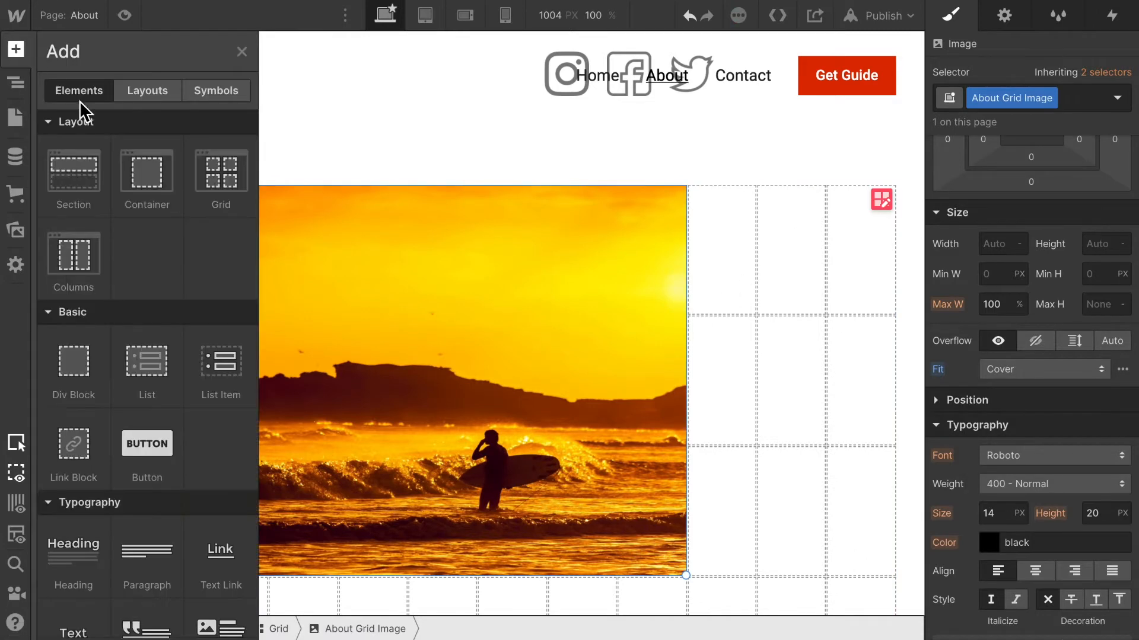
{"action": "scroll", "coordinate": [126, 287], "scroll_direction": "down", "scroll_amount": 4}
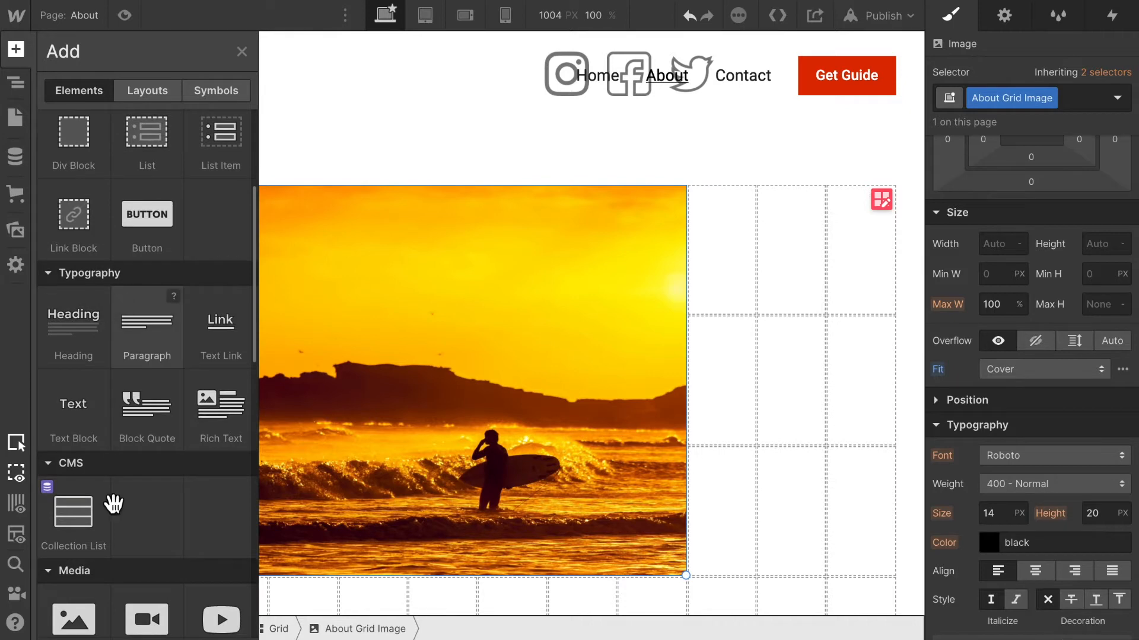
{"action": "scroll", "coordinate": [115, 521], "scroll_direction": "down", "scroll_amount": 3}
{"action": "left_click_drag", "start_coordinate": [78, 486], "coordinate": [775, 349]}
{"action": "left_click", "coordinate": [1011, 102]}
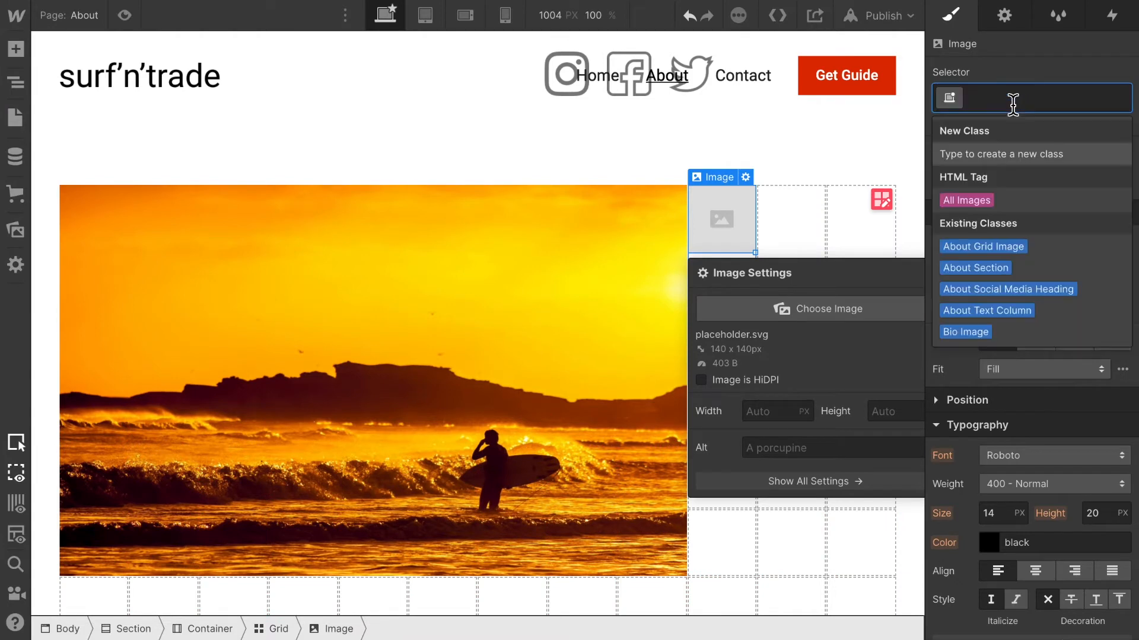
{"action": "left_click", "coordinate": [1008, 250]}
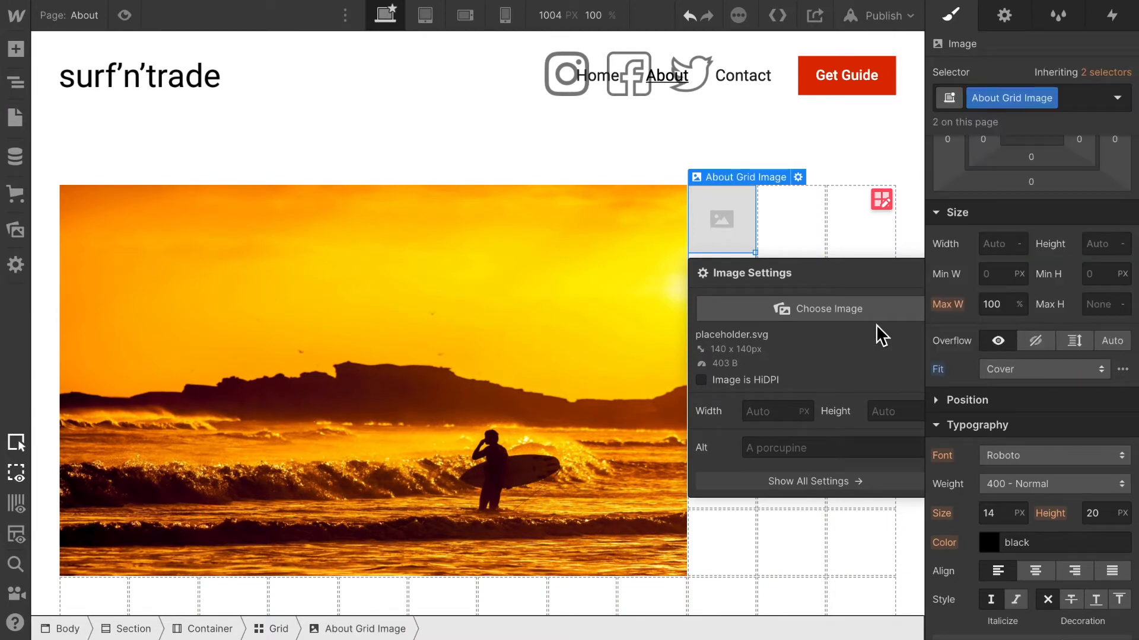
Step: Choose lifeguard.jpg from the assets as the second grid image's picture and close its settings
{"action": "left_click", "coordinate": [781, 309]}
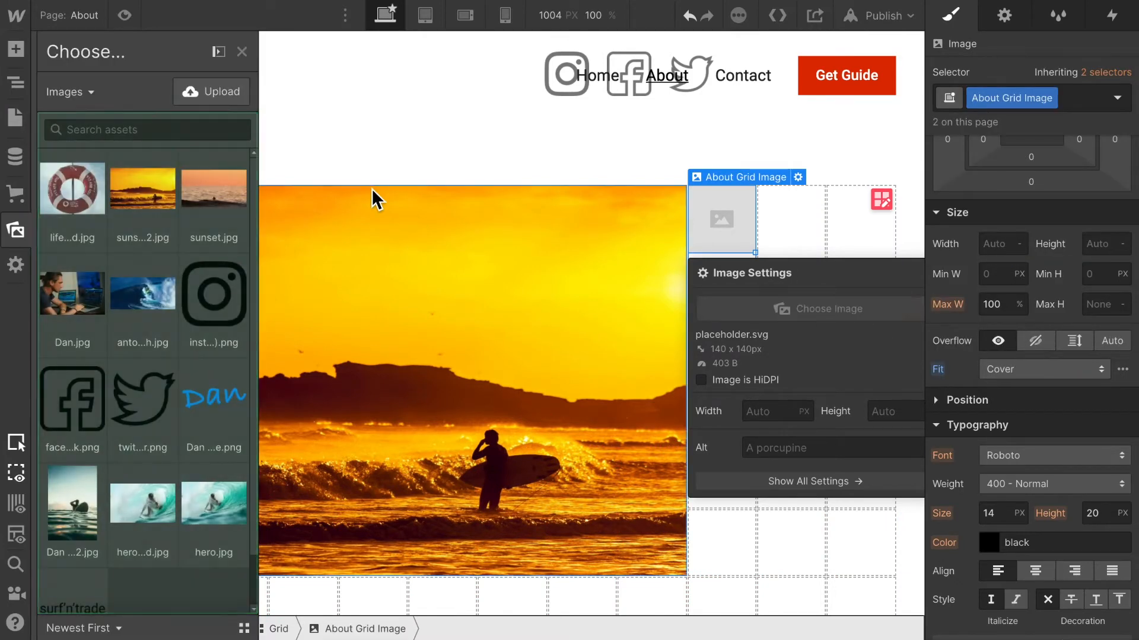
{"action": "left_click", "coordinate": [70, 193]}
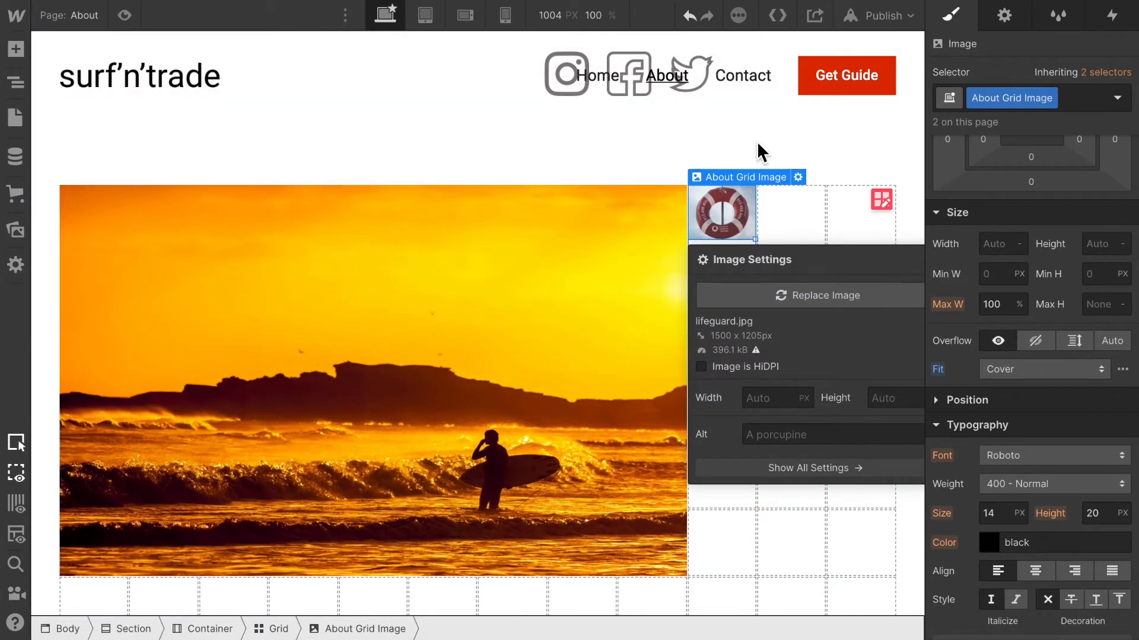
{"action": "left_click", "coordinate": [792, 172]}
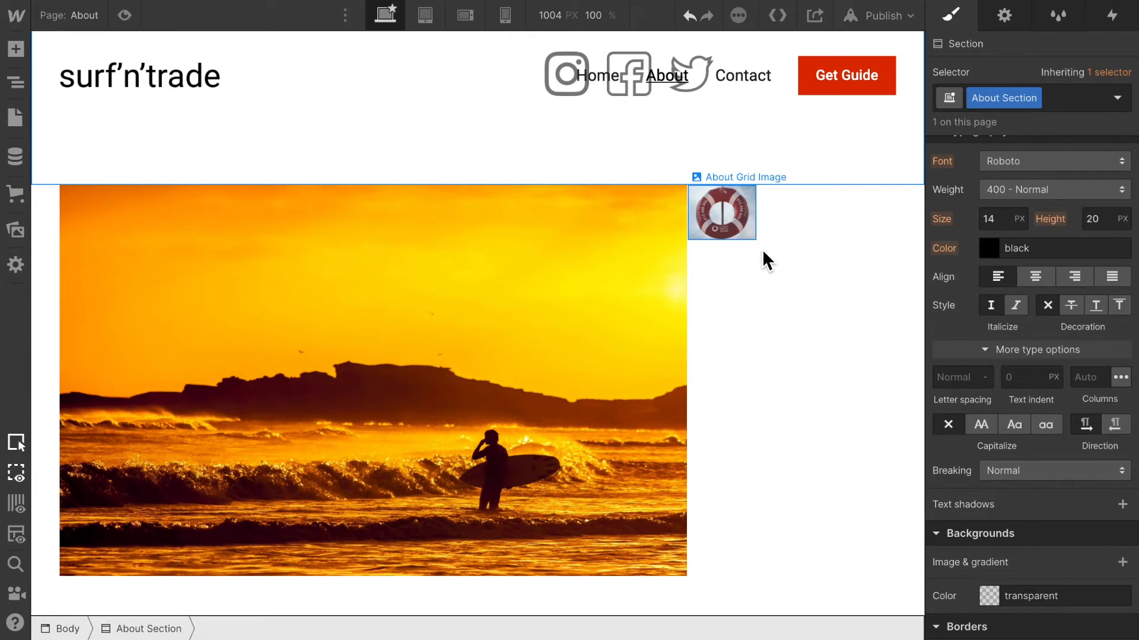
Step: Enlarge the lifeguard image to span three columns and three rows and stretch it vertically within its grid area
{"action": "left_click", "coordinate": [751, 237]}
{"action": "left_click_drag", "start_coordinate": [755, 241], "coordinate": [890, 575]}
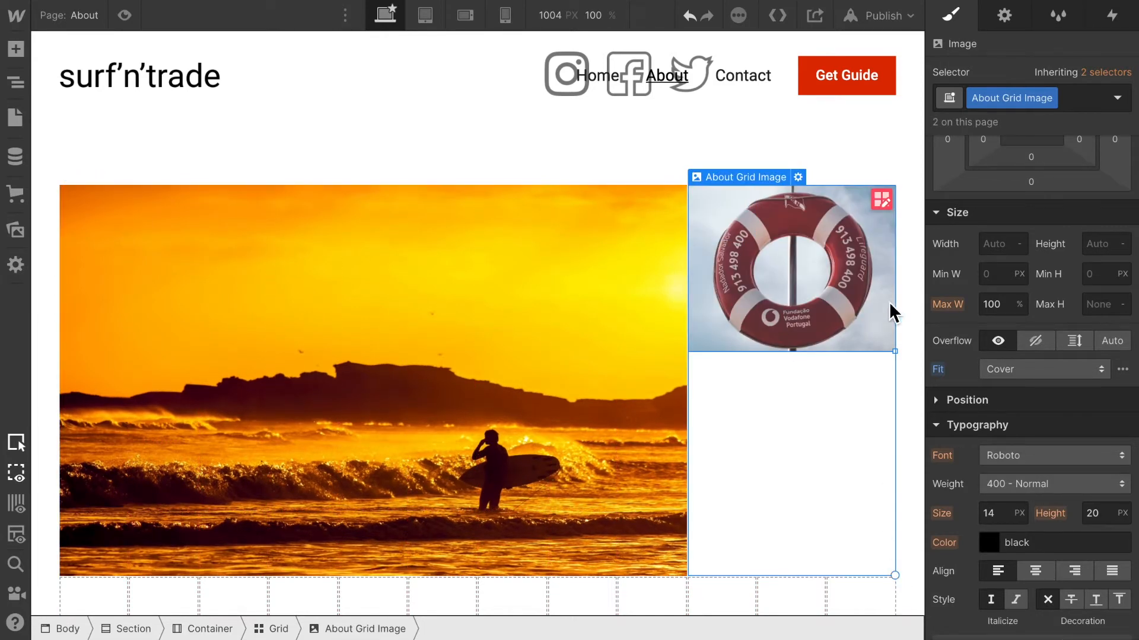
{"action": "scroll", "coordinate": [1093, 401], "scroll_direction": "up", "scroll_amount": 8}
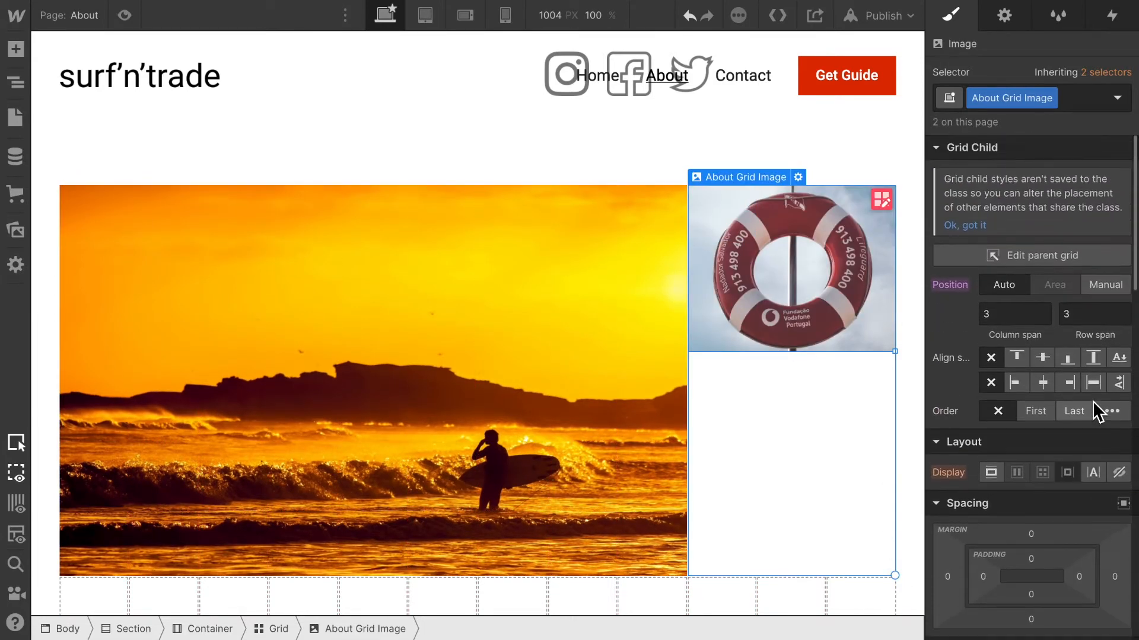
{"action": "left_click", "coordinate": [1091, 357]}
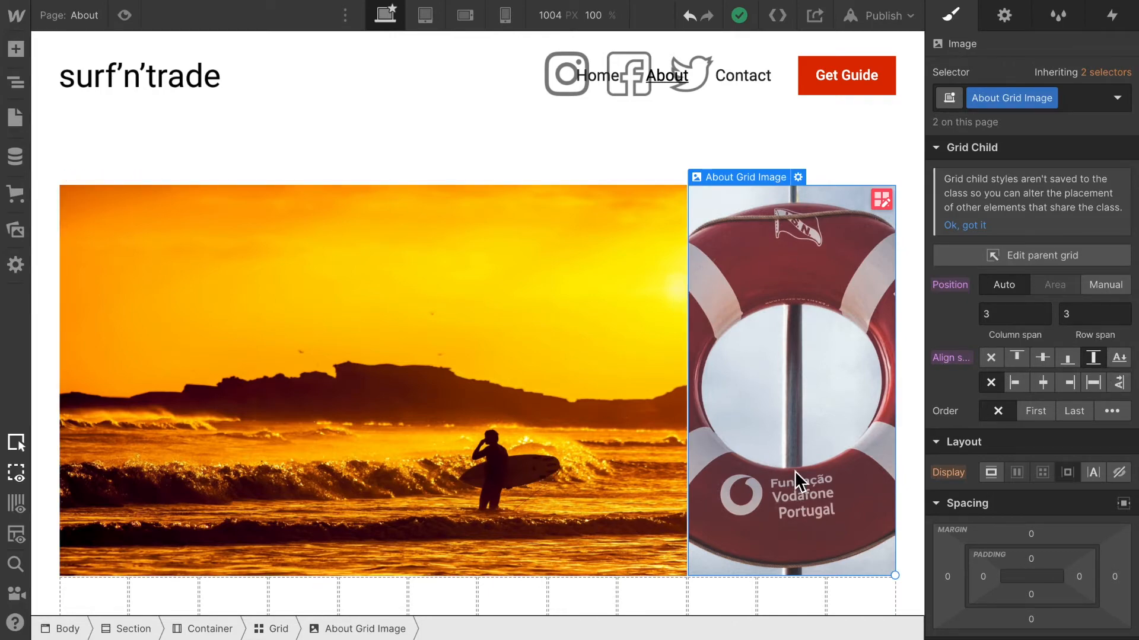
Step: Add a third image to the grid's first empty cell directly below the sunset photo
{"action": "scroll", "coordinate": [795, 478], "scroll_direction": "down", "scroll_amount": 7}
{"action": "scroll", "coordinate": [796, 478], "scroll_direction": "up", "scroll_amount": 2}
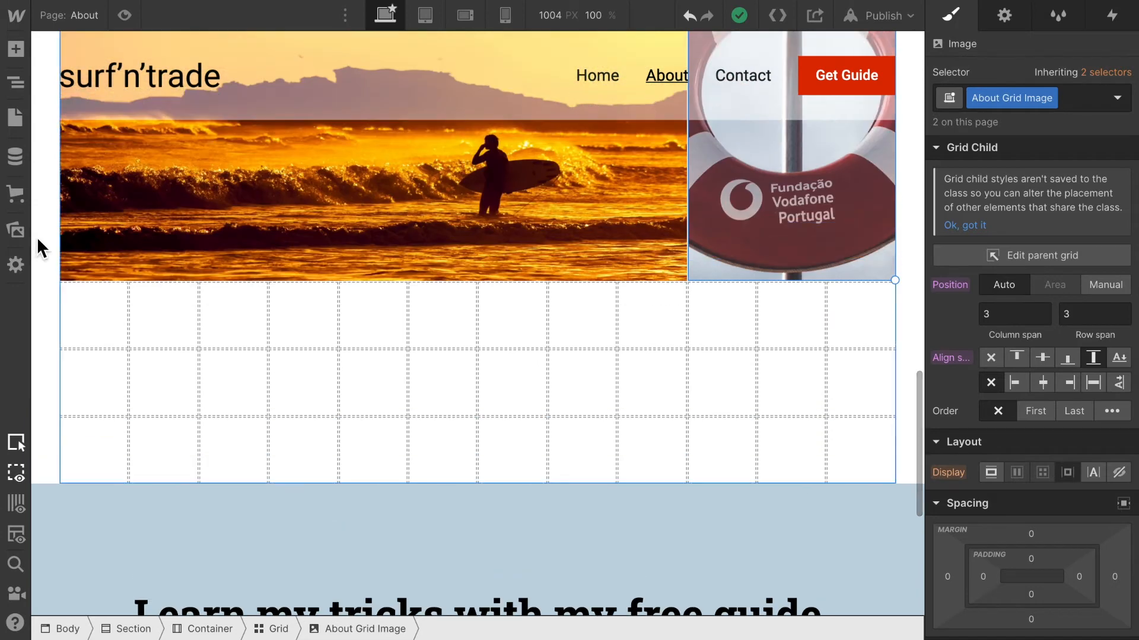
{"action": "left_click", "coordinate": [16, 50]}
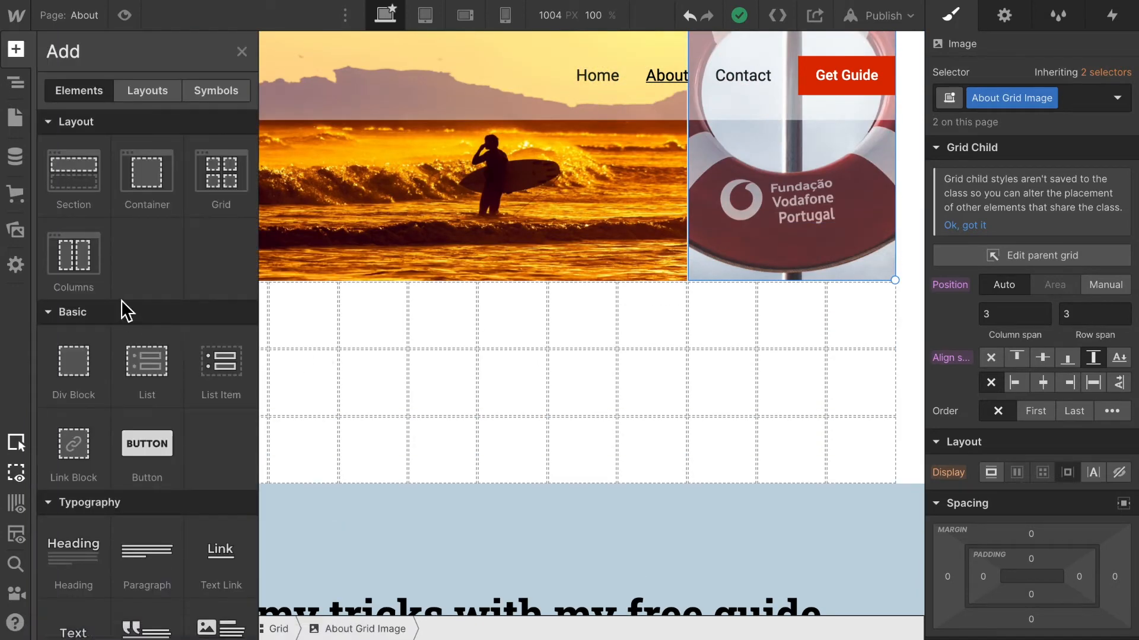
{"action": "scroll", "coordinate": [178, 486], "scroll_direction": "down", "scroll_amount": 4}
{"action": "scroll", "coordinate": [133, 561], "scroll_direction": "down", "scroll_amount": 5}
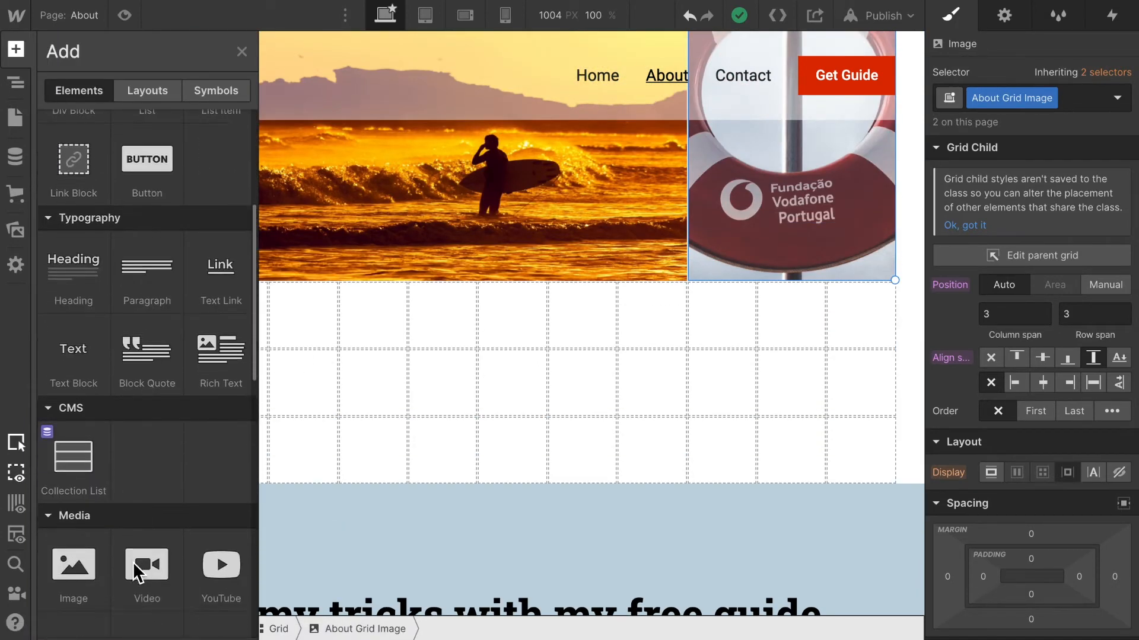
{"action": "left_click_drag", "start_coordinate": [70, 545], "coordinate": [208, 375]}
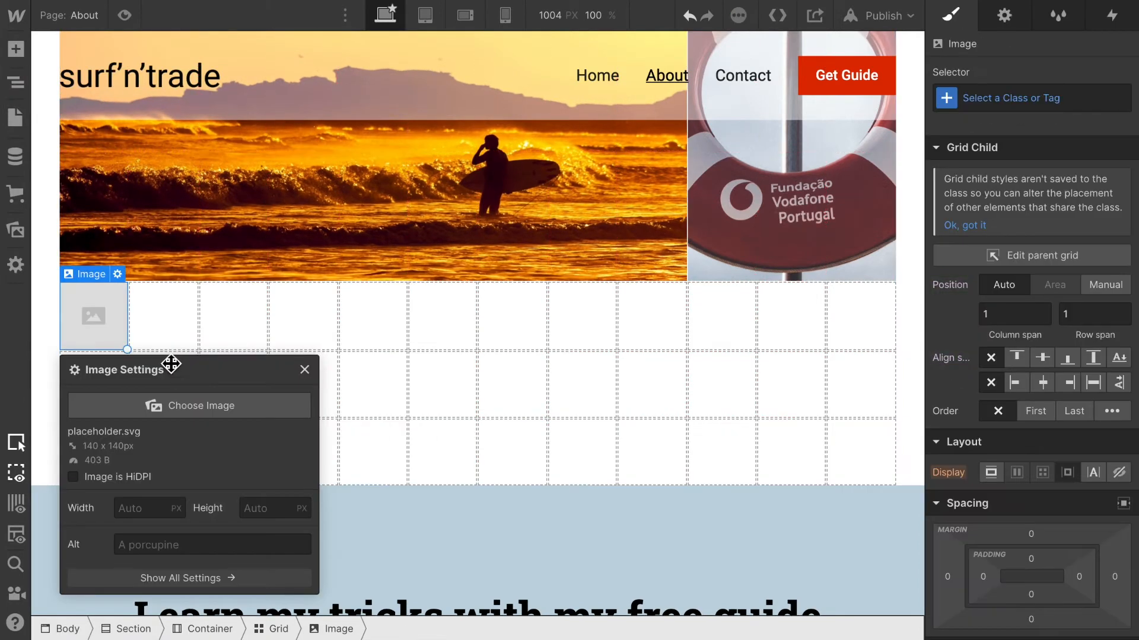
Step: Choose the portrait photo of the surfer in the water for the third image and span it across four columns and three rows
{"action": "left_click", "coordinate": [191, 408]}
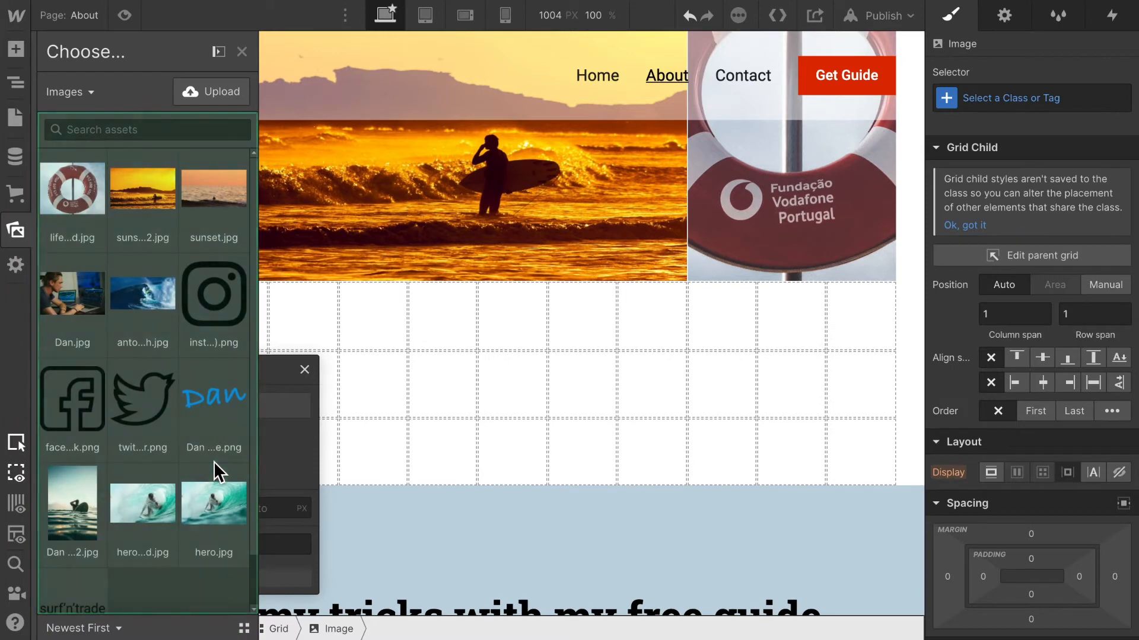
{"action": "left_click", "coordinate": [76, 501]}
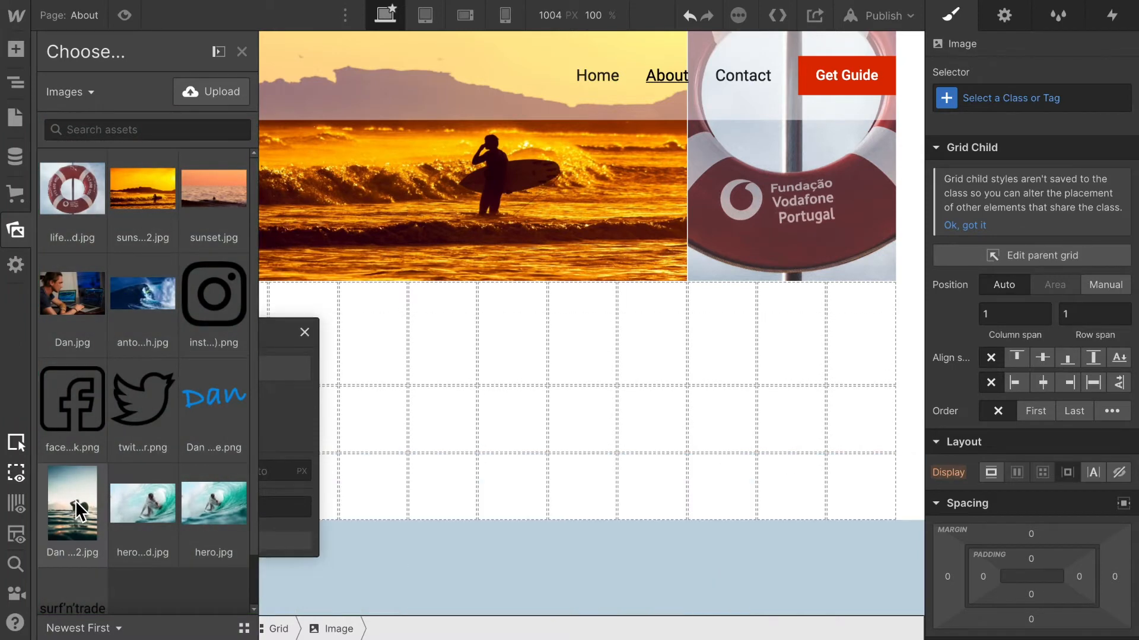
{"action": "left_click", "coordinate": [307, 334]}
{"action": "left_click_drag", "start_coordinate": [127, 388], "coordinate": [317, 526]}
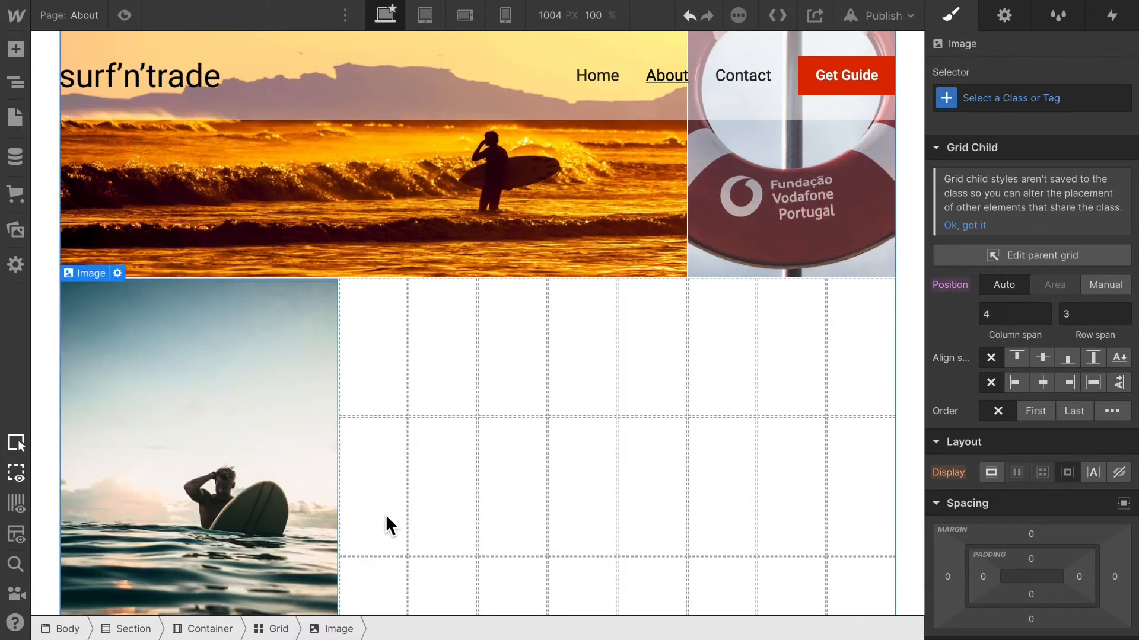
Step: Add a fourth image to the empty grid cell beside the portrait surfer photo
{"action": "scroll", "coordinate": [386, 526], "scroll_direction": "down", "scroll_amount": 4}
{"action": "left_click", "coordinate": [15, 49]}
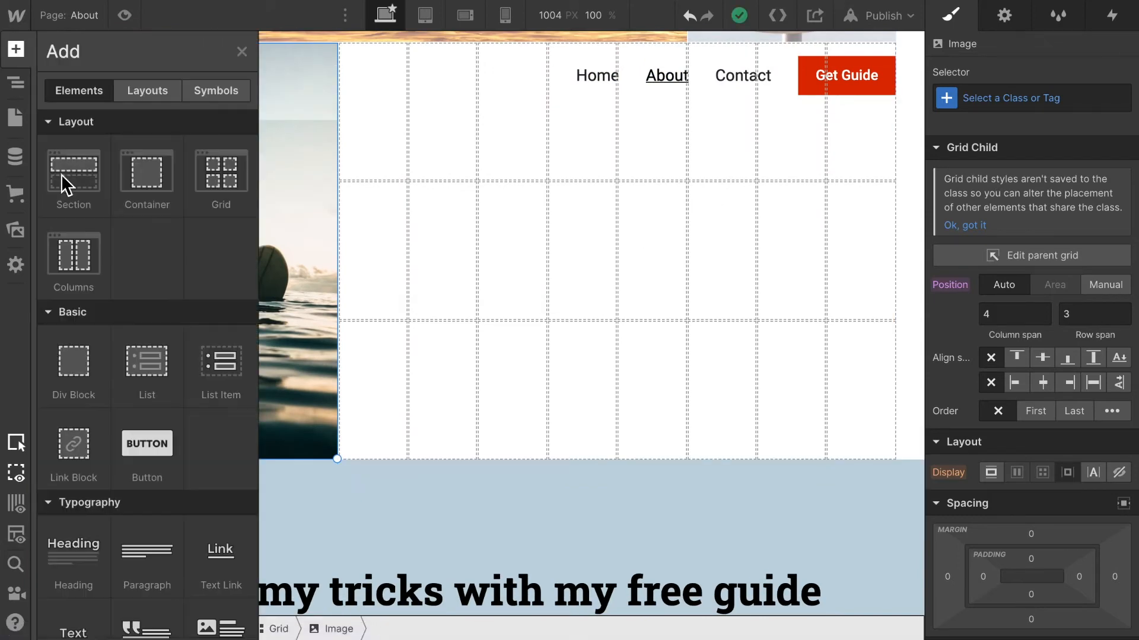
{"action": "scroll", "coordinate": [95, 534], "scroll_direction": "down", "scroll_amount": 6}
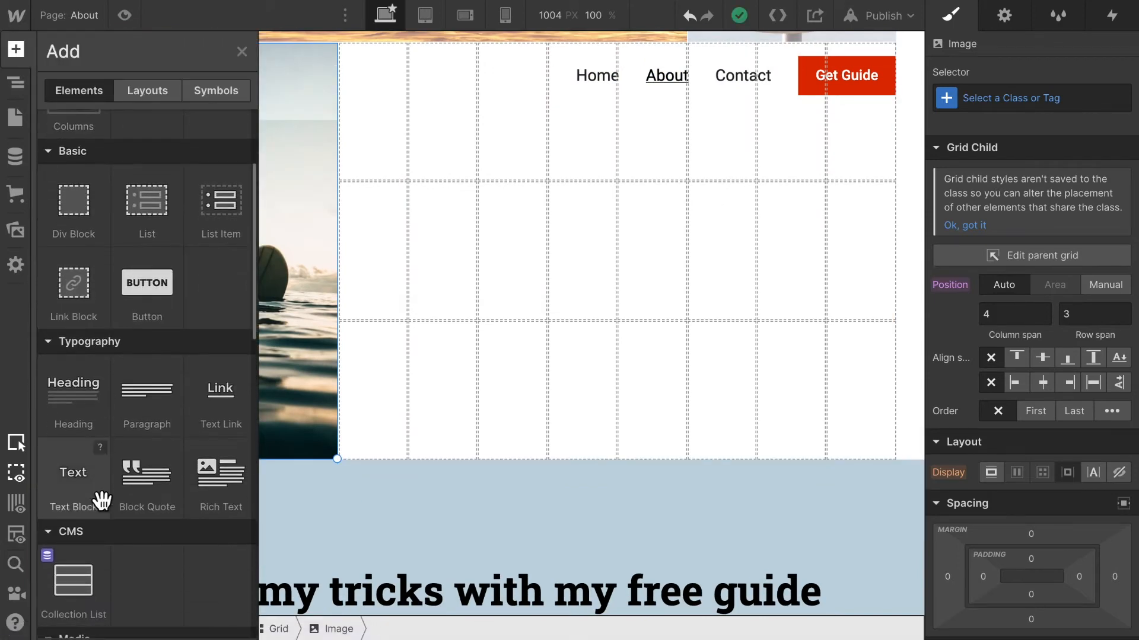
{"action": "scroll", "coordinate": [94, 551], "scroll_direction": "down", "scroll_amount": 1}
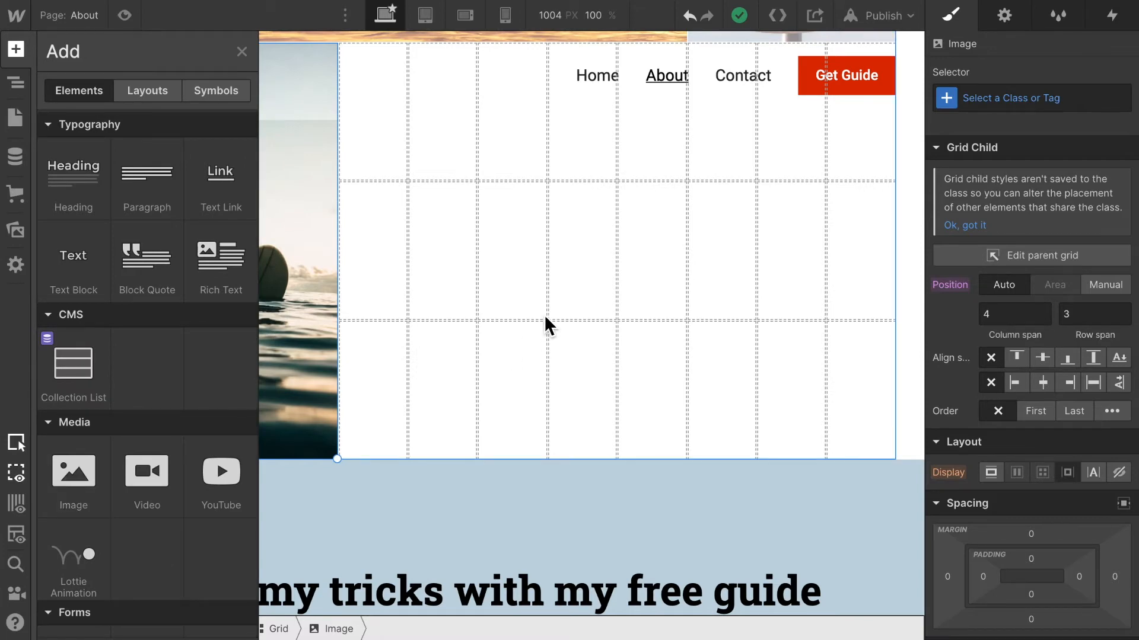
{"action": "left_click_drag", "start_coordinate": [56, 462], "coordinate": [98, 509]}
{"action": "left_click_drag", "start_coordinate": [487, 289], "coordinate": [475, 284]}
Step: Choose the blue wave surfing photo from the assets for the fourth image and close its settings
{"action": "left_click", "coordinate": [477, 105]}
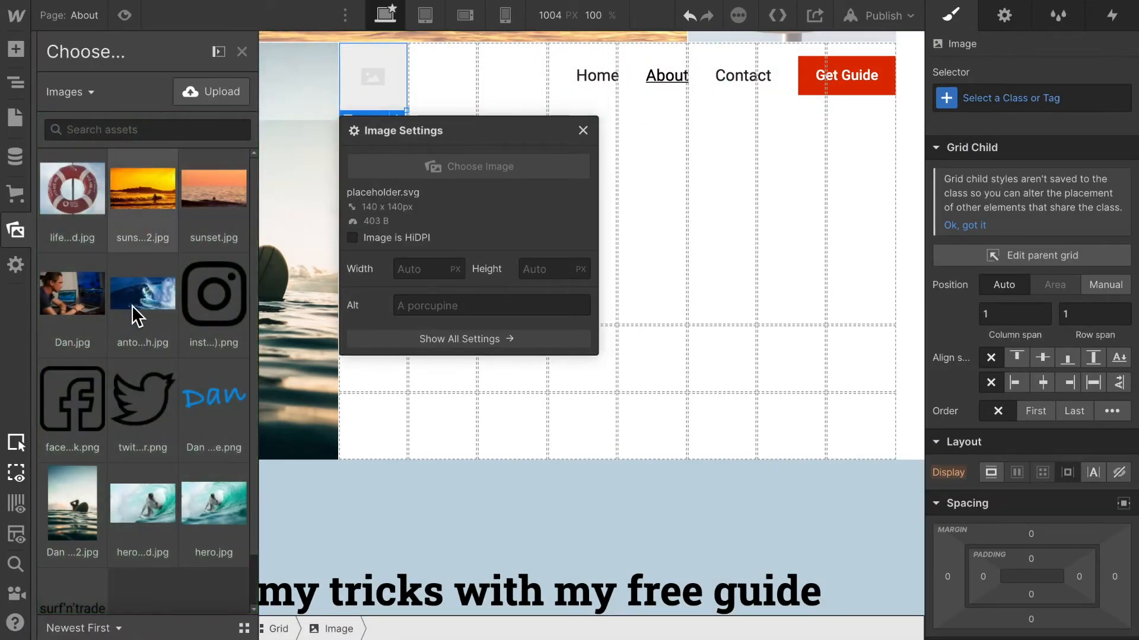
{"action": "left_click", "coordinate": [133, 305]}
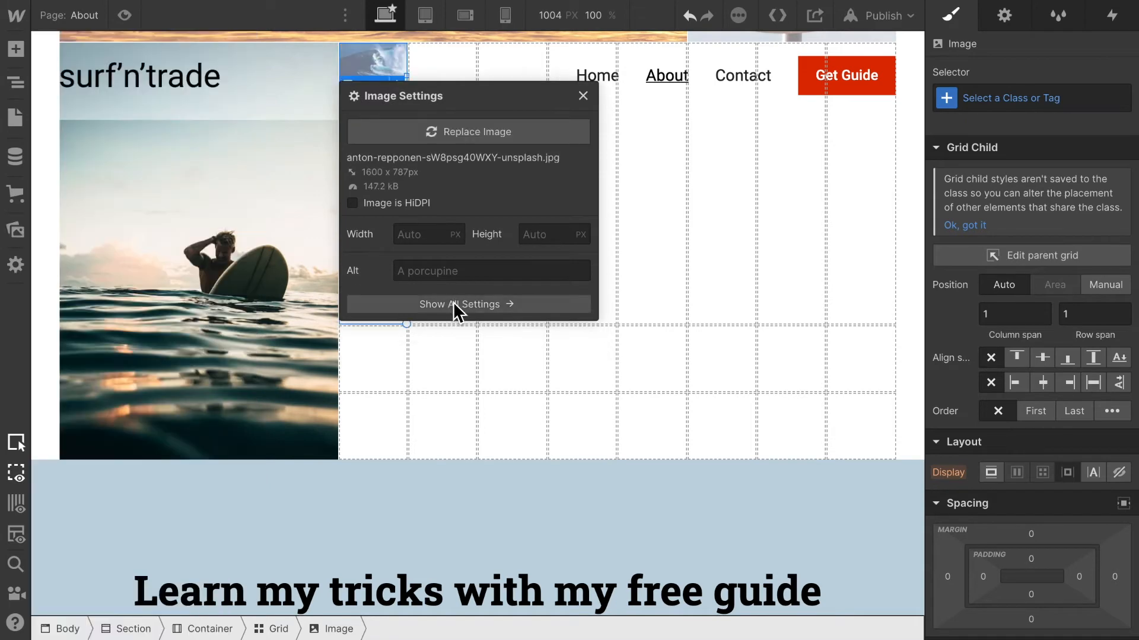
{"action": "left_click", "coordinate": [584, 96]}
Step: Enlarge the wave image to span eight columns and three rows and stretch it both vertically and horizontally in its grid area
{"action": "left_click_drag", "start_coordinate": [406, 324], "coordinate": [887, 443]}
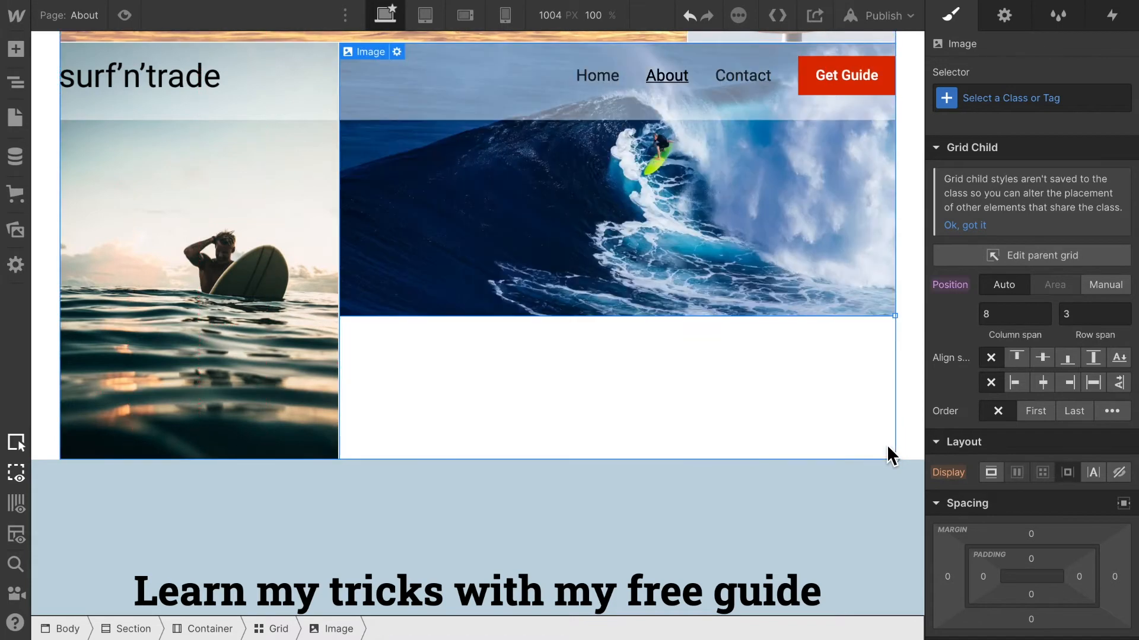
{"action": "left_click", "coordinate": [1095, 358]}
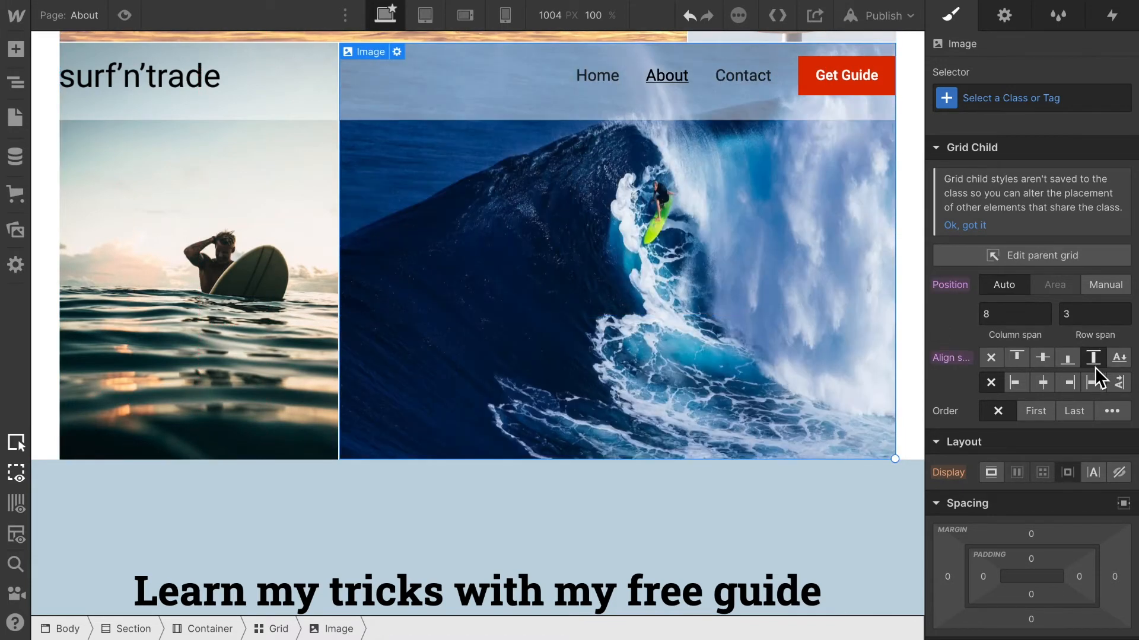
{"action": "left_click", "coordinate": [1093, 382]}
{"action": "left_click", "coordinate": [989, 360]}
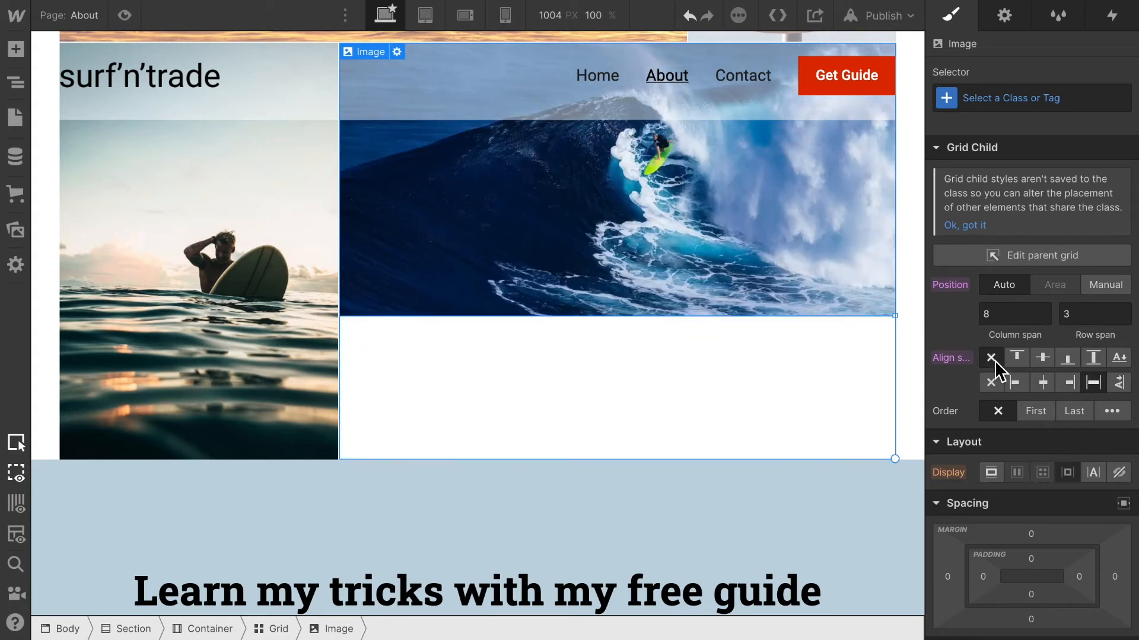
{"action": "left_click", "coordinate": [1095, 359]}
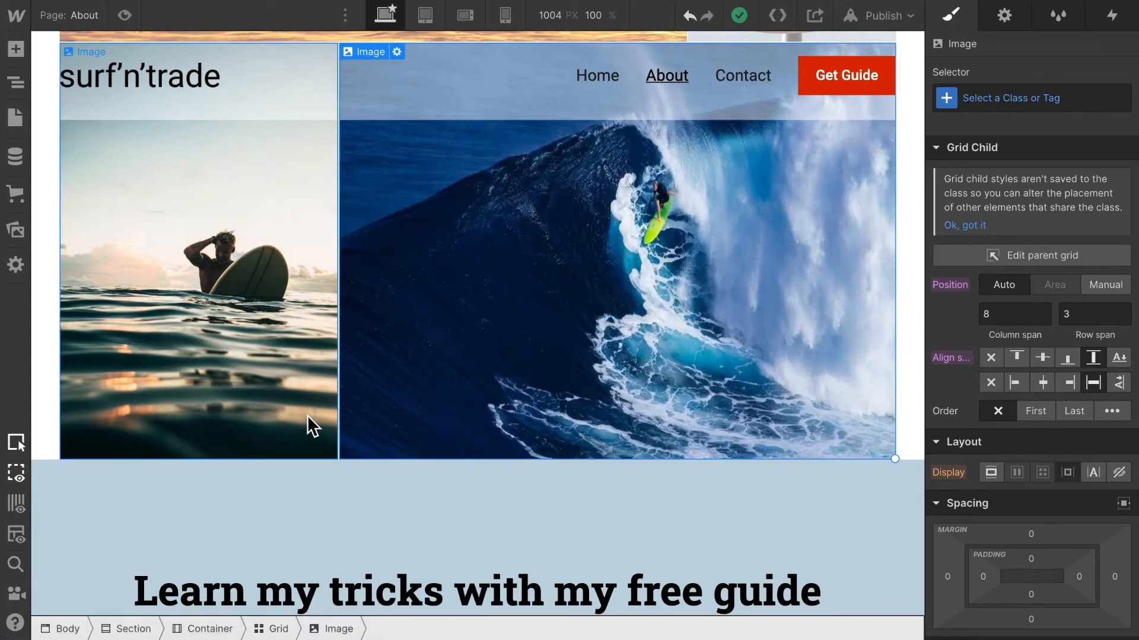
Step: Reduce the portrait surfer image and the wave image to a row span of 2 each
{"action": "left_click", "coordinate": [278, 389]}
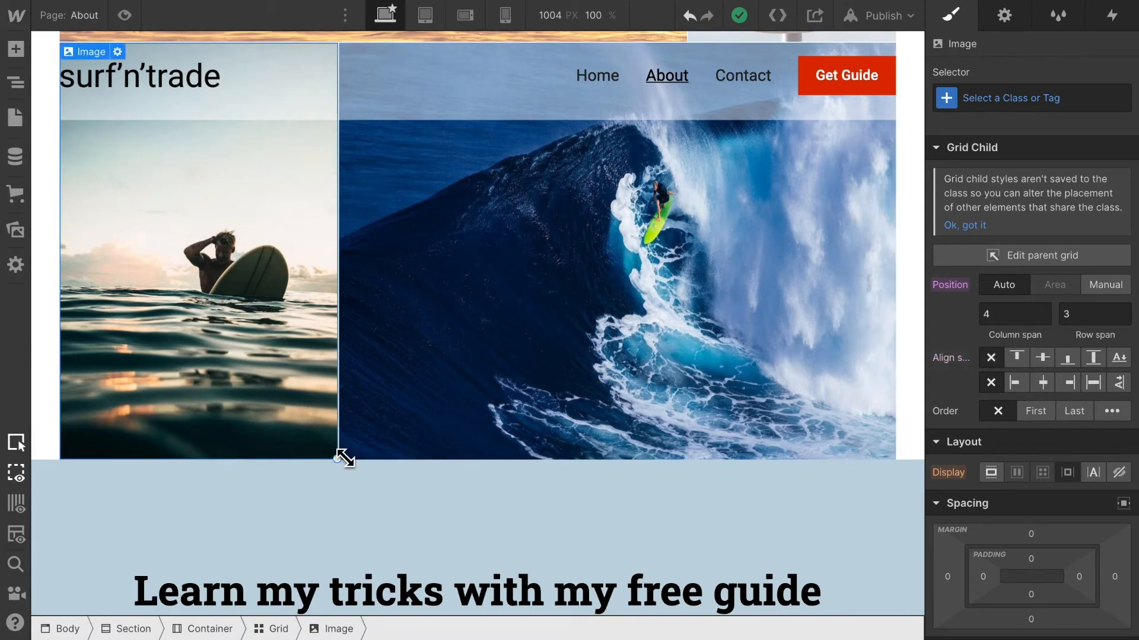
{"action": "left_click_drag", "start_coordinate": [337, 458], "coordinate": [330, 327]}
{"action": "left_click", "coordinate": [837, 485]}
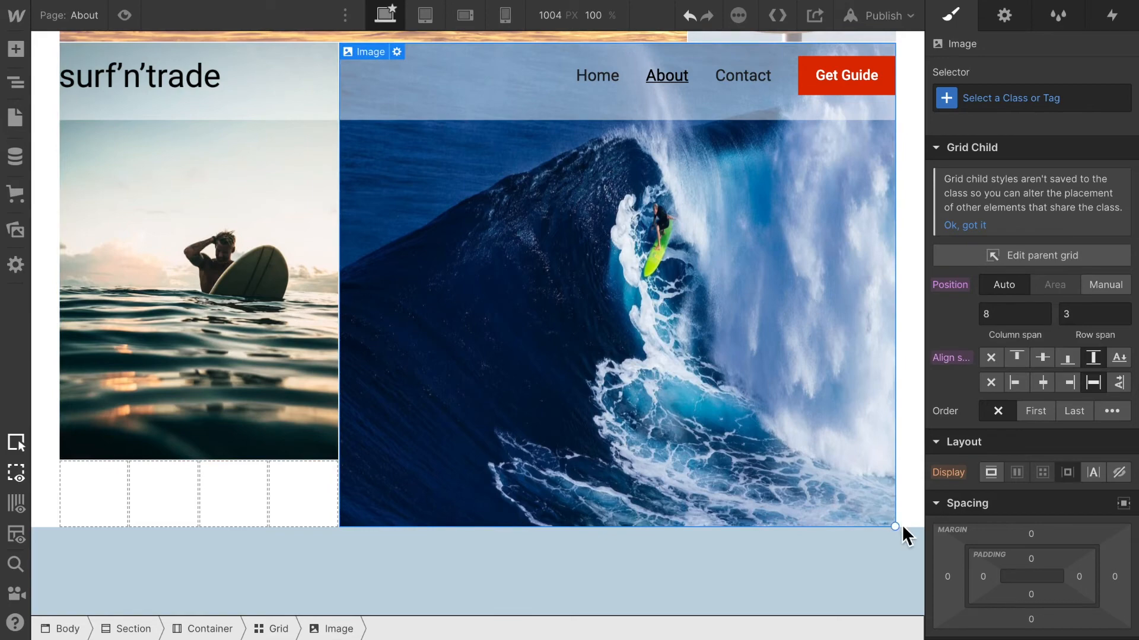
{"action": "left_click_drag", "start_coordinate": [894, 435], "coordinate": [871, 468]}
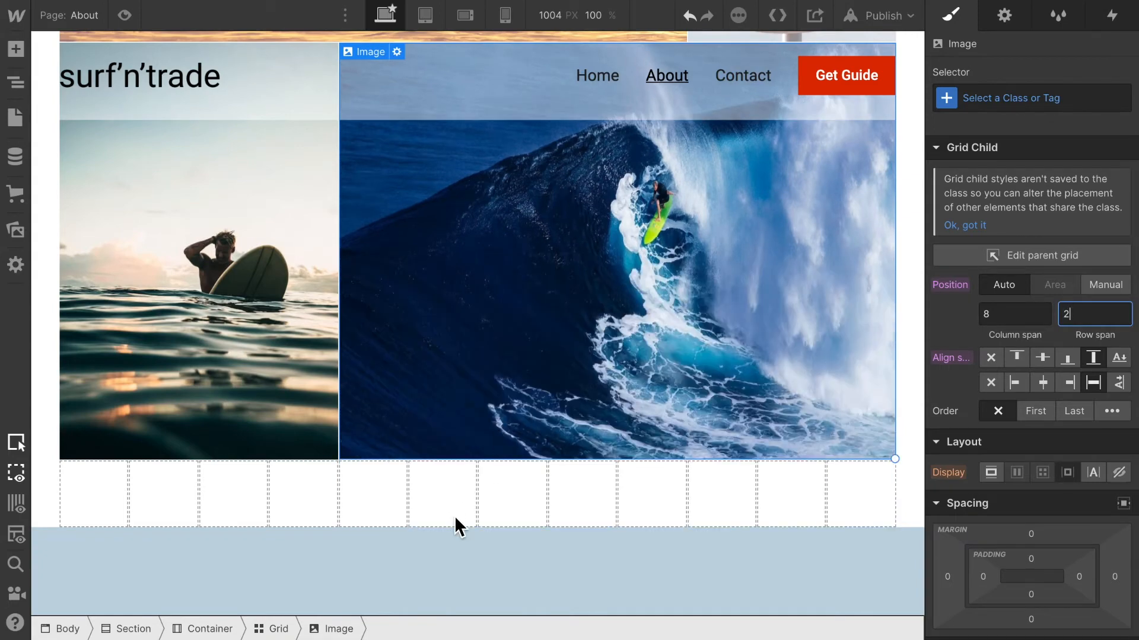
Step: Edit the image grid and delete its last row, leaving five rows
{"action": "scroll", "coordinate": [446, 502], "scroll_direction": "up", "scroll_amount": 4}
{"action": "scroll", "coordinate": [446, 501], "scroll_direction": "down", "scroll_amount": 4}
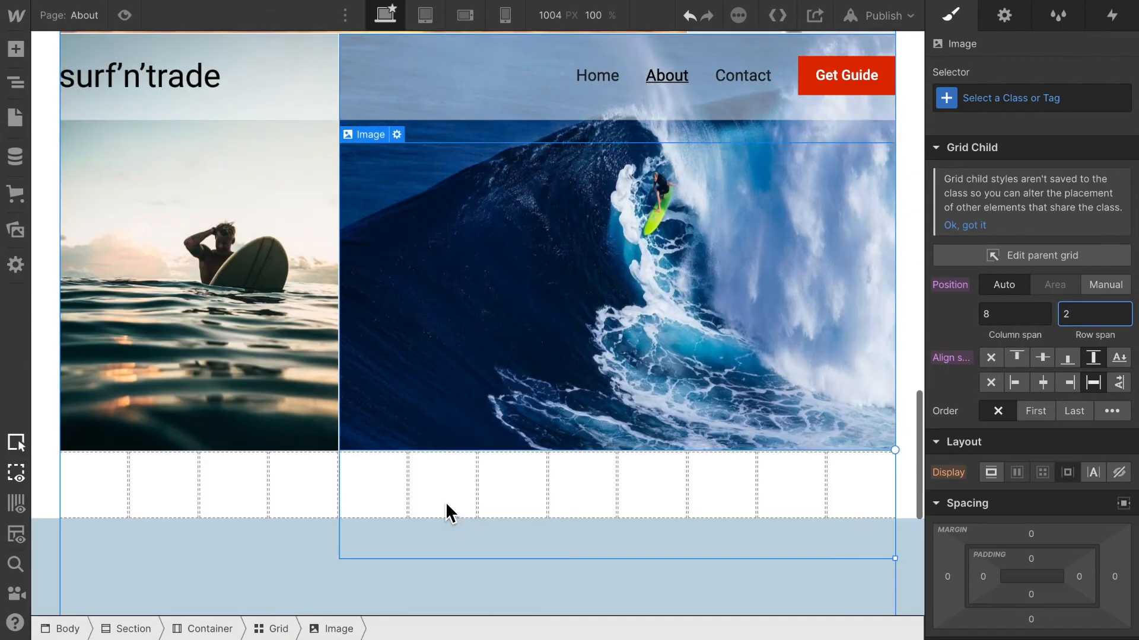
{"action": "left_click", "coordinate": [202, 464]}
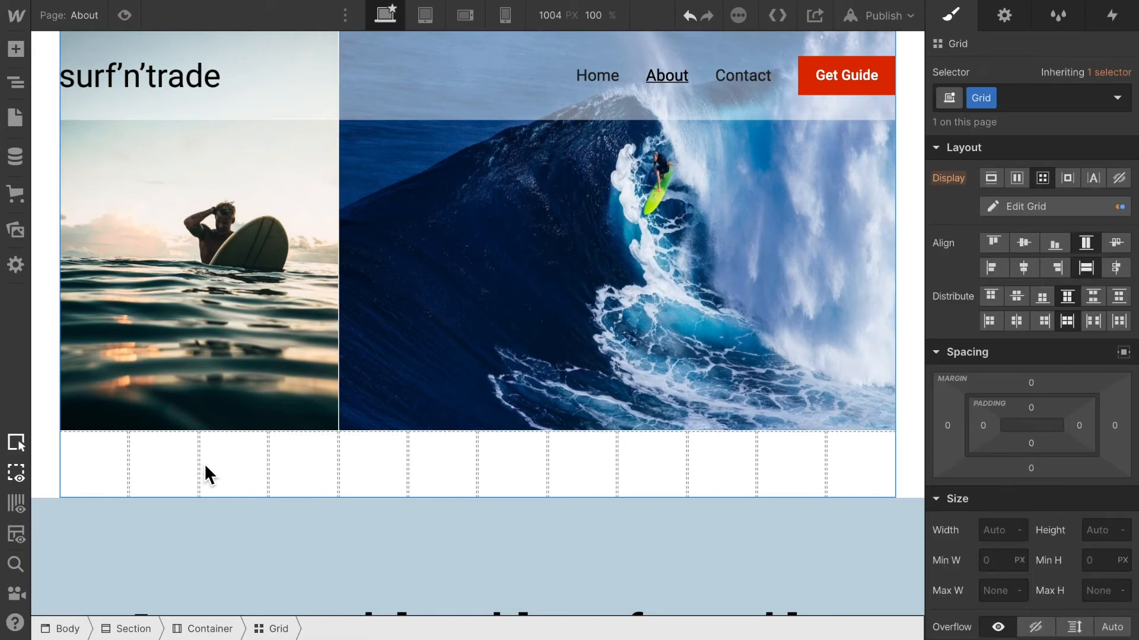
{"action": "scroll", "coordinate": [817, 415], "scroll_direction": "up", "scroll_amount": 10}
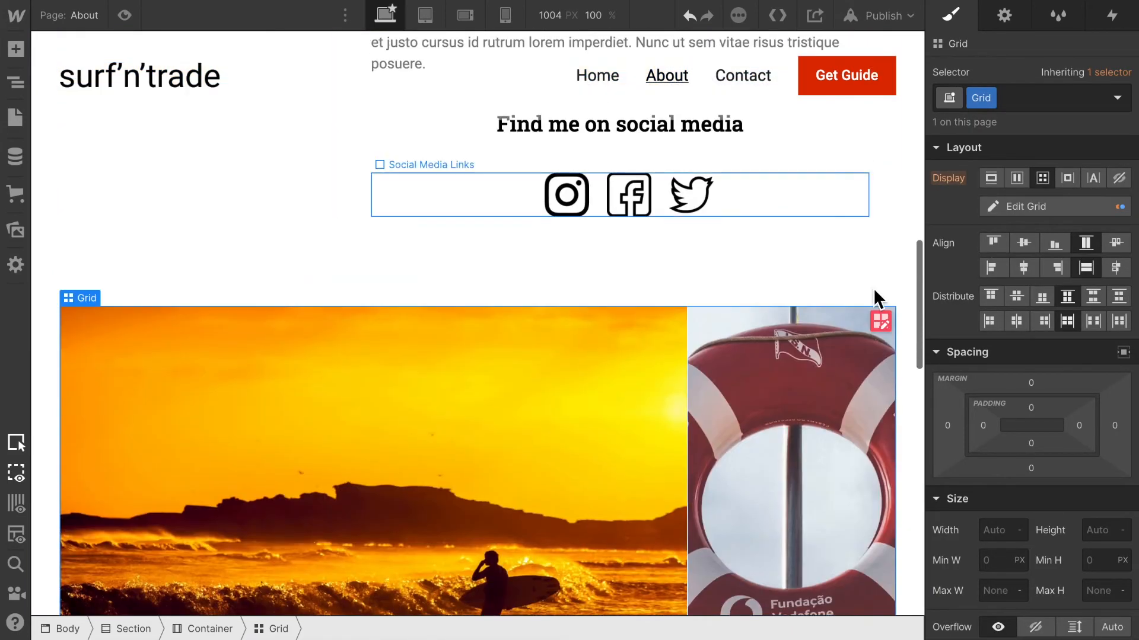
{"action": "left_click", "coordinate": [881, 321]}
{"action": "scroll", "coordinate": [1094, 512], "scroll_direction": "down", "scroll_amount": 1}
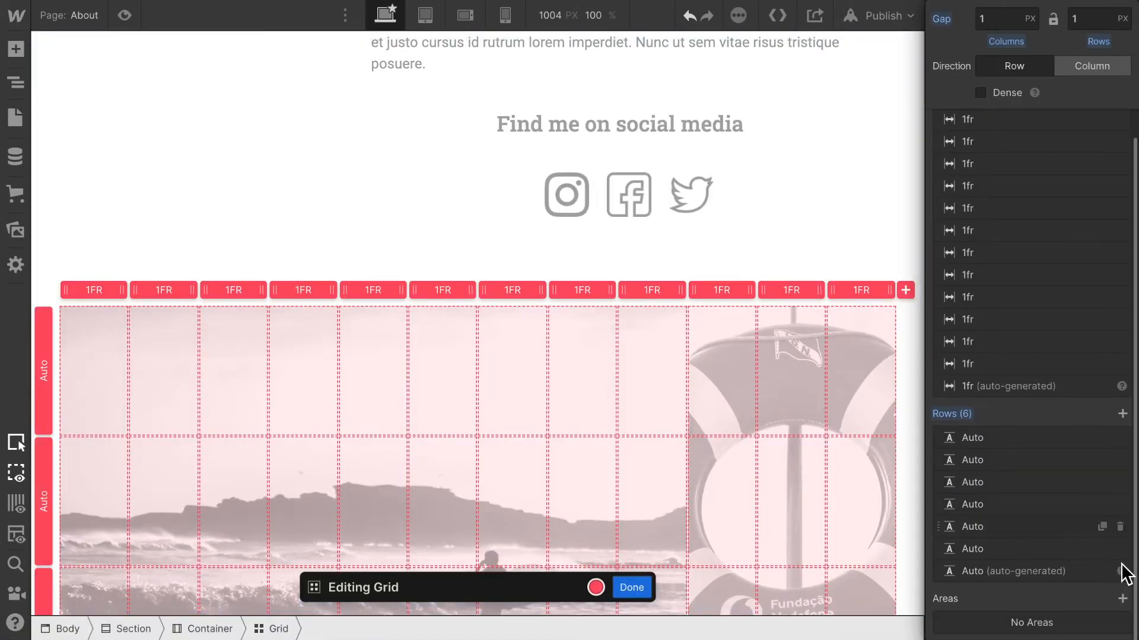
{"action": "left_click", "coordinate": [1121, 549]}
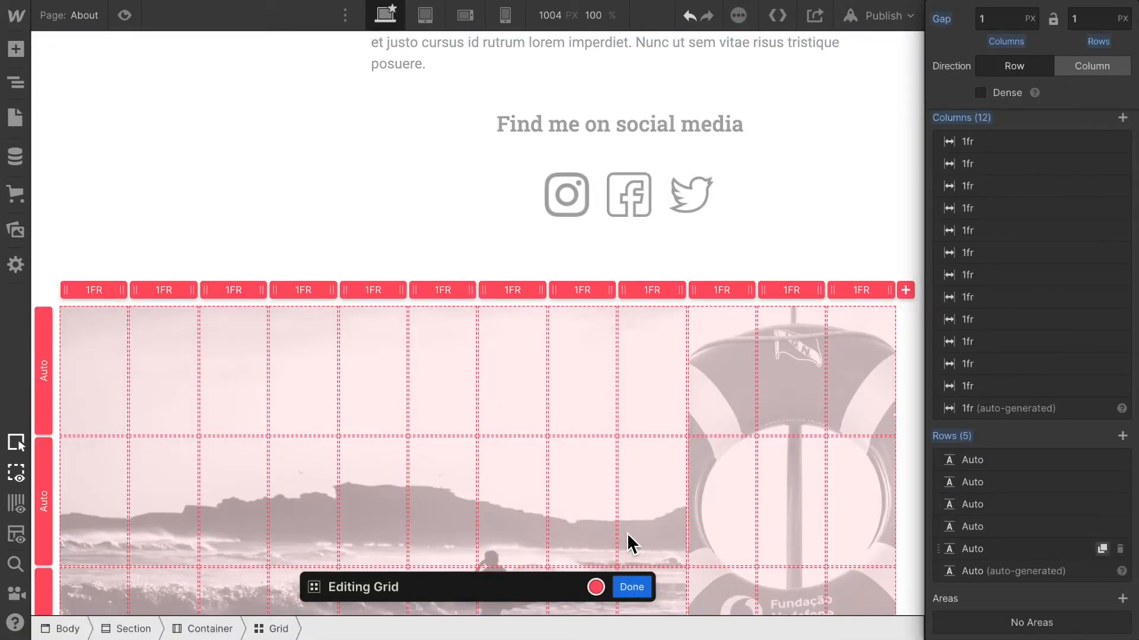
{"action": "scroll", "coordinate": [600, 367], "scroll_direction": "down", "scroll_amount": 5}
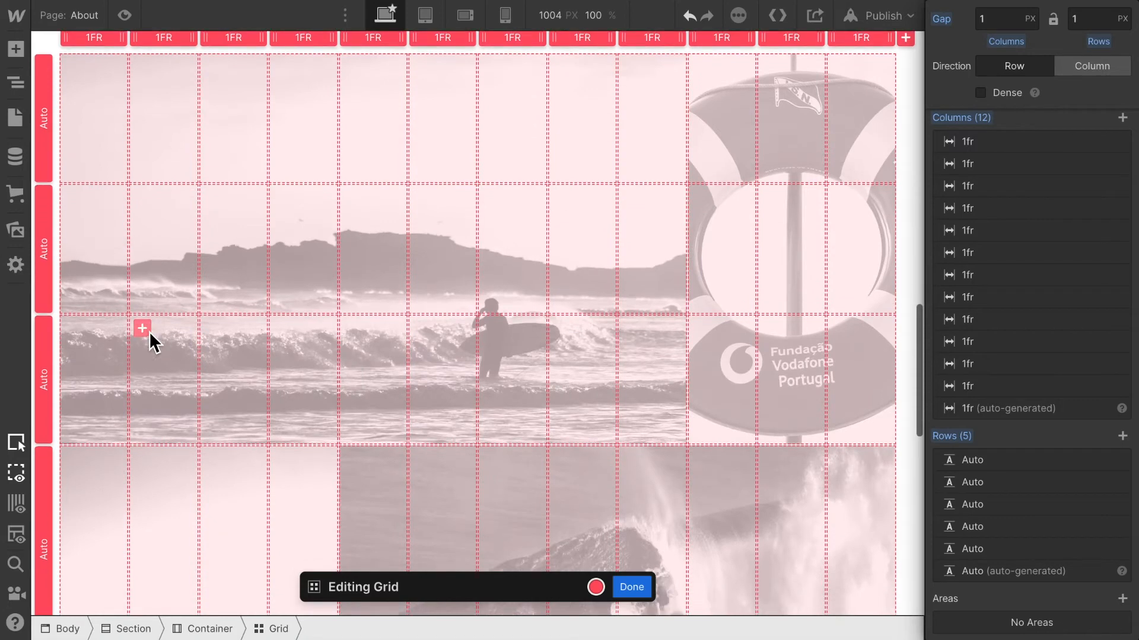
Step: Finish editing the image grid and select the section that encloses it in the page structure
{"action": "scroll", "coordinate": [57, 157], "scroll_direction": "up", "scroll_amount": 4}
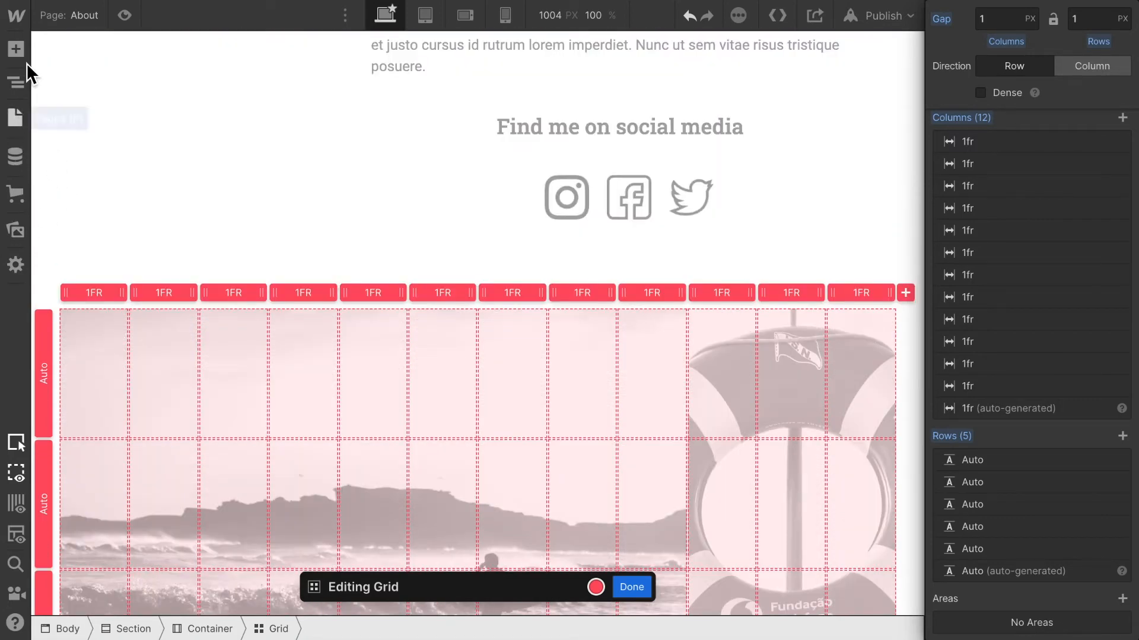
{"action": "left_click", "coordinate": [16, 83]}
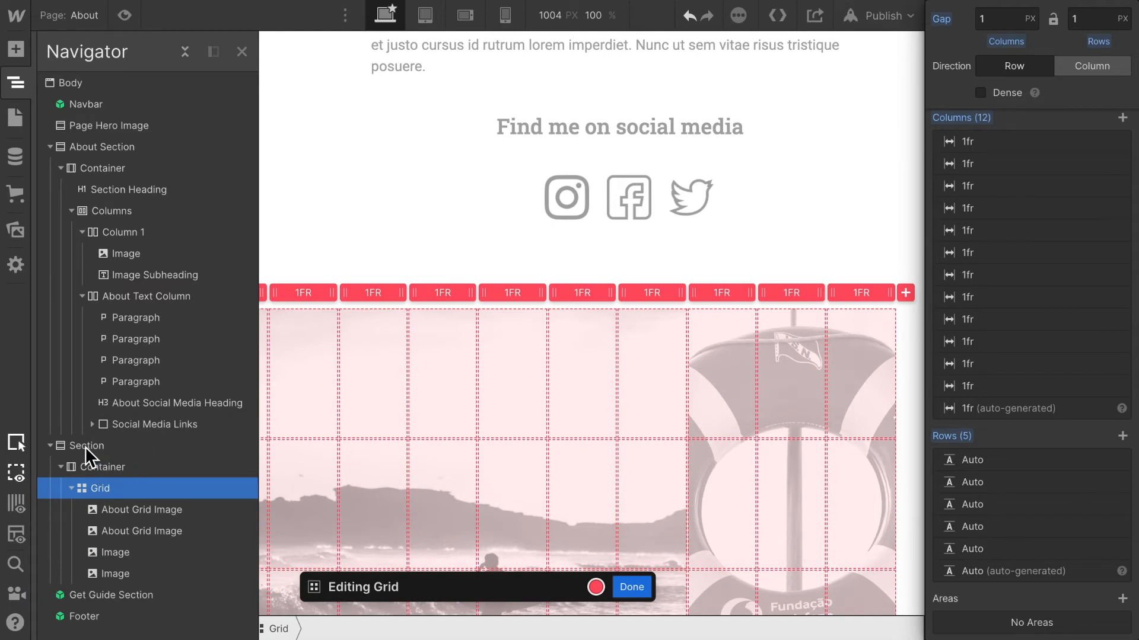
{"action": "left_click", "coordinate": [631, 587]}
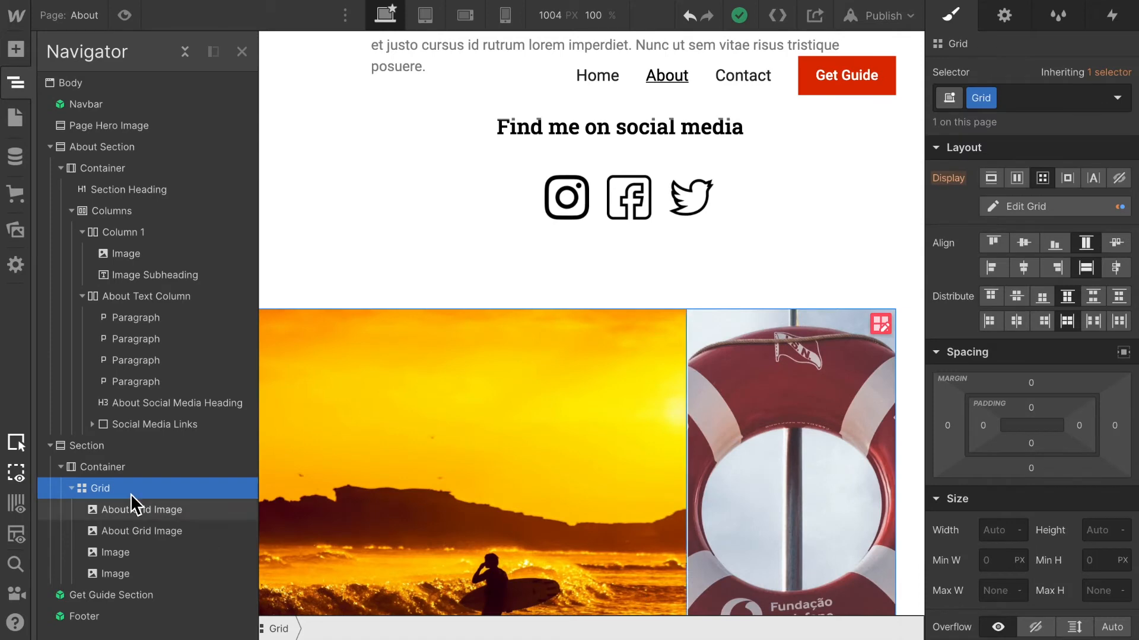
{"action": "left_click", "coordinate": [93, 448]}
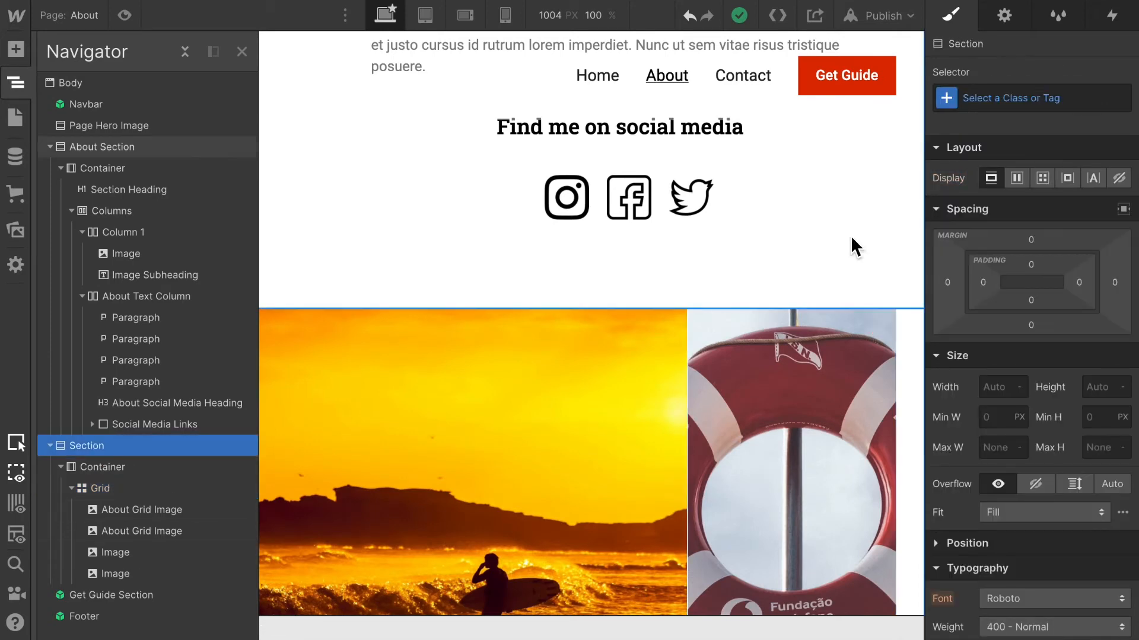
Step: Try to give the image grid's section a new class named About Image Section
{"action": "left_click", "coordinate": [1059, 101]}
{"action": "type", "text": "About "}
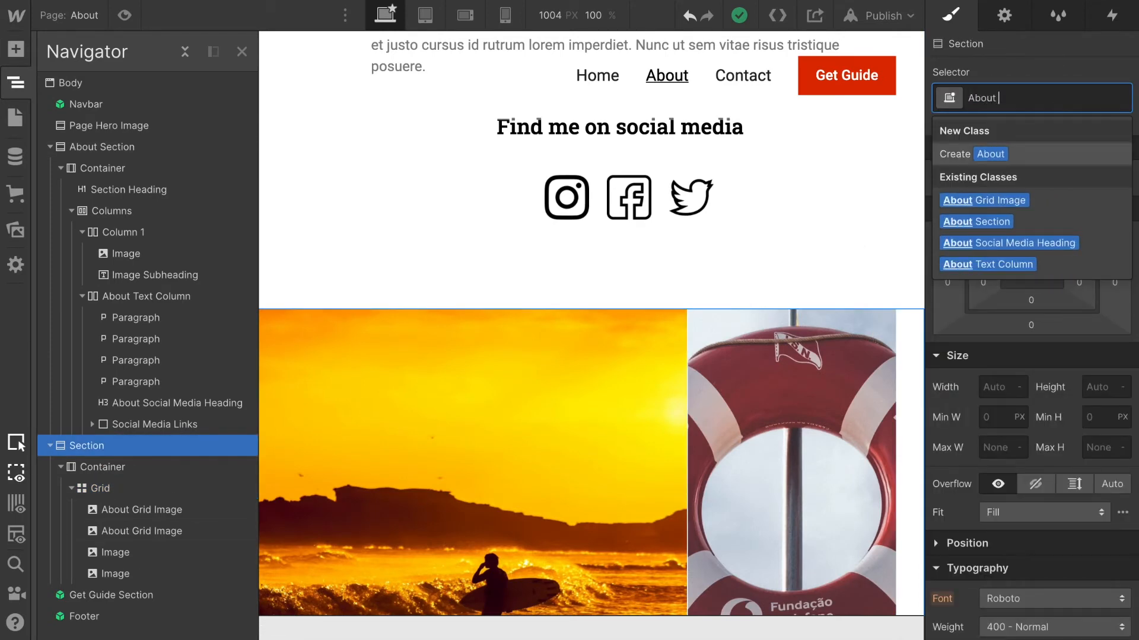
{"action": "type", "text": "Image Section"}
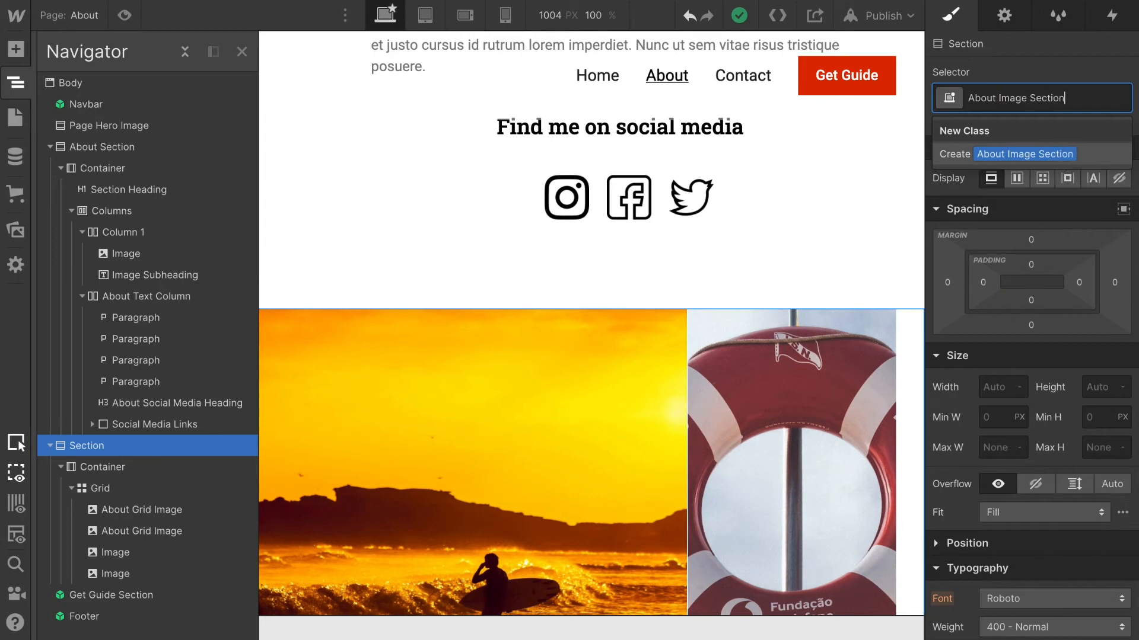
Step: Set the bottom padding of the section holding the image grid to 100 px
{"action": "left_click", "coordinate": [1037, 325]}
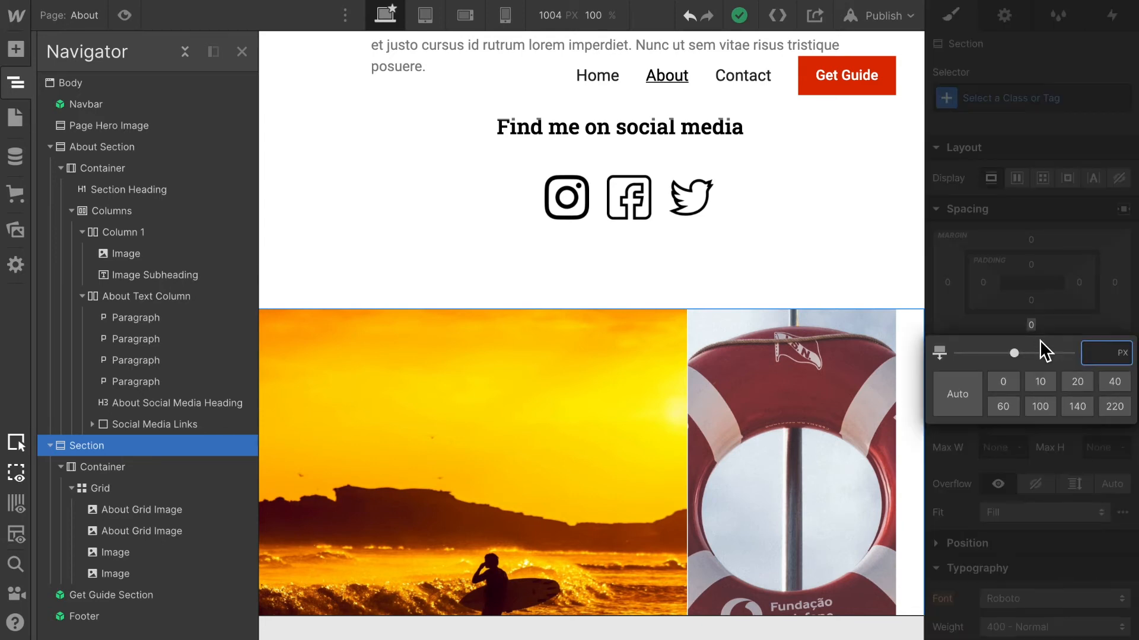
{"action": "left_click", "coordinate": [1032, 302]}
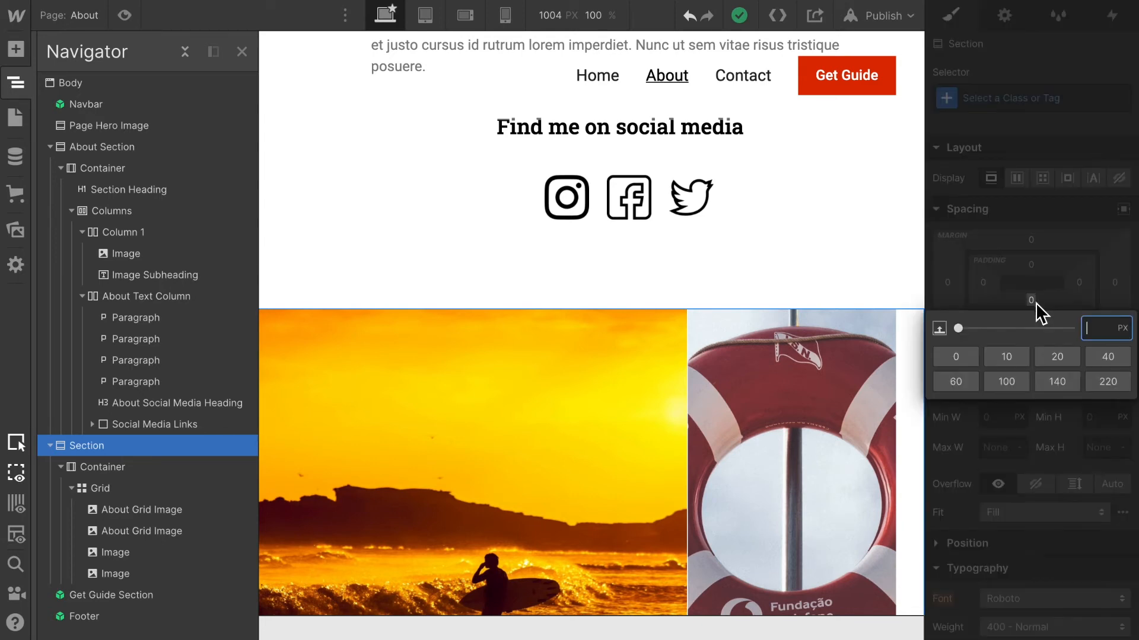
{"action": "left_click", "coordinate": [1007, 382]}
{"action": "left_click", "coordinate": [489, 303]}
Step: Preview the About page and examine the four-image grid and the spacing above the Get Guide section
{"action": "scroll", "coordinate": [421, 266], "scroll_direction": "down", "scroll_amount": 12}
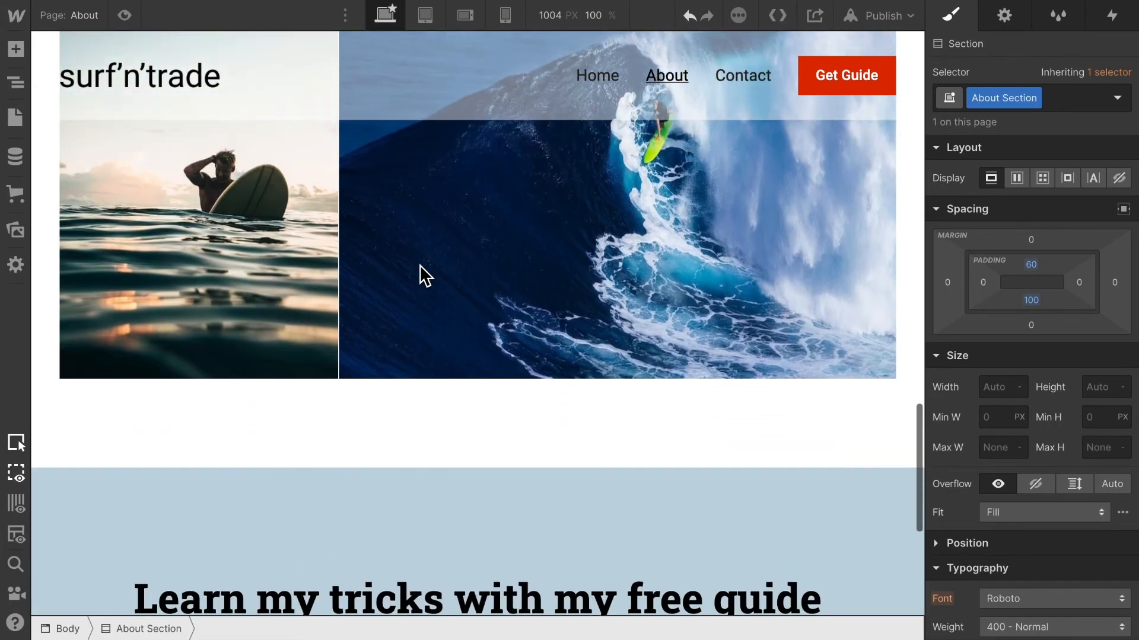
{"action": "scroll", "coordinate": [419, 264], "scroll_direction": "up", "scroll_amount": 2}
{"action": "left_click", "coordinate": [124, 15]}
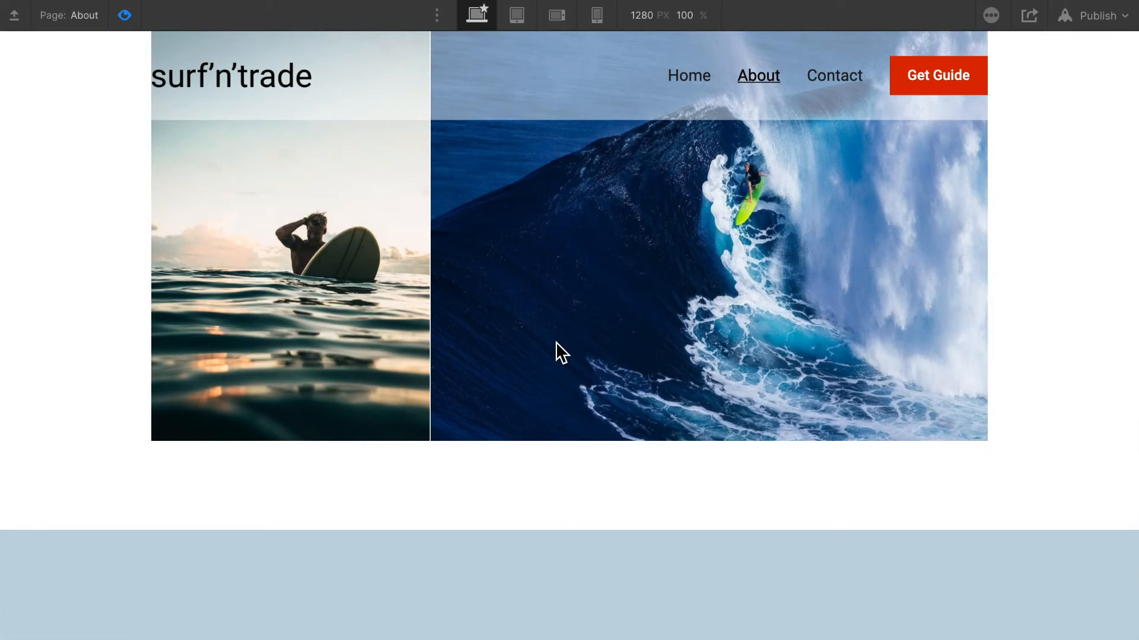
{"action": "scroll", "coordinate": [556, 341], "scroll_direction": "down", "scroll_amount": 15}
{"action": "scroll", "coordinate": [556, 341], "scroll_direction": "up", "scroll_amount": 5}
{"action": "scroll", "coordinate": [556, 350], "scroll_direction": "down", "scroll_amount": 7}
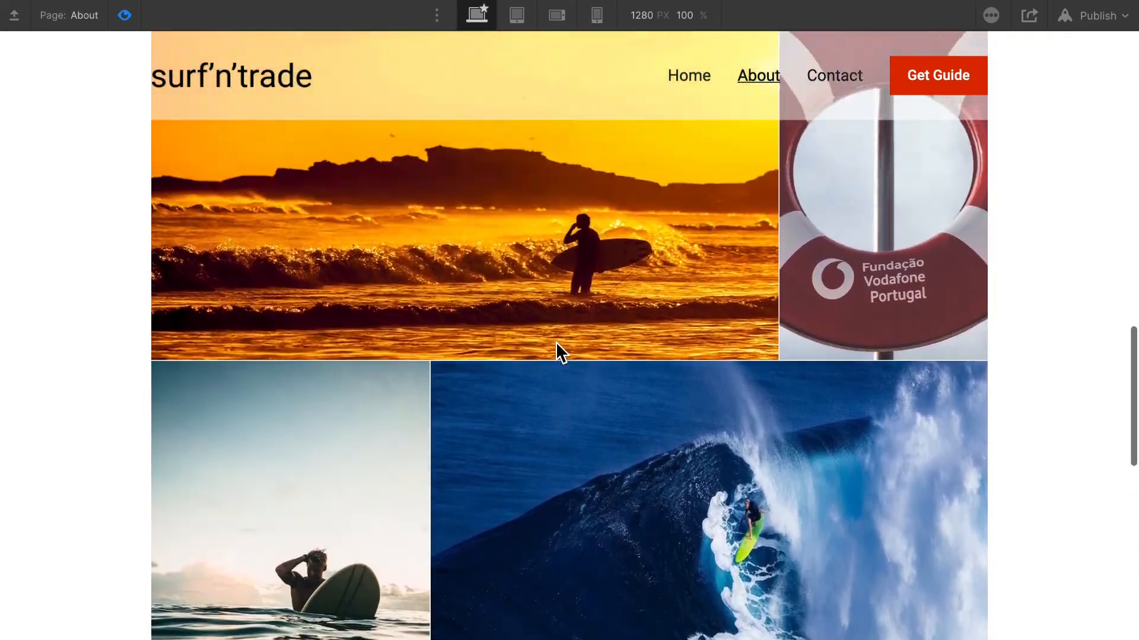
{"action": "scroll", "coordinate": [556, 341], "scroll_direction": "up", "scroll_amount": 1}
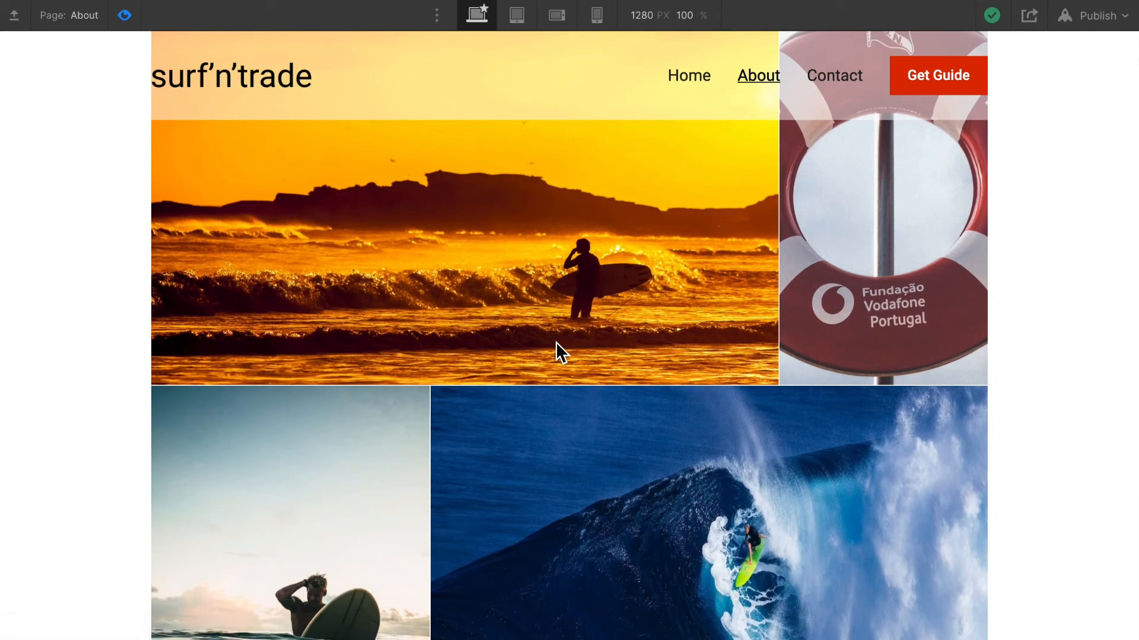
{"action": "scroll", "coordinate": [556, 342], "scroll_direction": "up", "scroll_amount": 3}
{"action": "scroll", "coordinate": [557, 341], "scroll_direction": "down", "scroll_amount": 6}
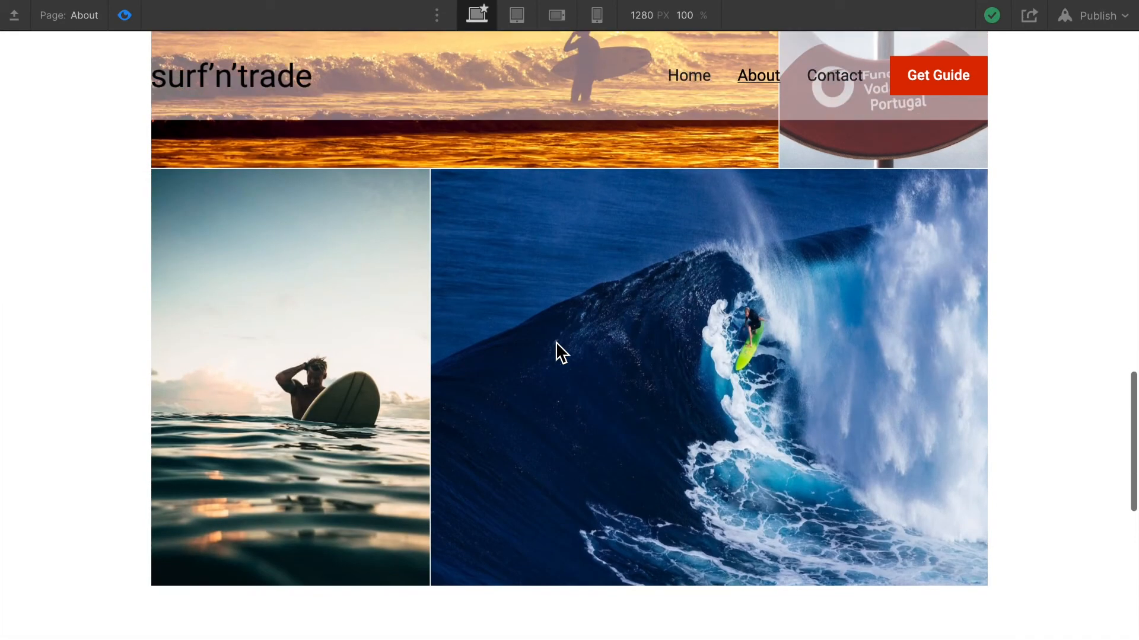
{"action": "scroll", "coordinate": [557, 342], "scroll_direction": "up", "scroll_amount": 1}
{"action": "scroll", "coordinate": [556, 342], "scroll_direction": "up", "scroll_amount": 3}
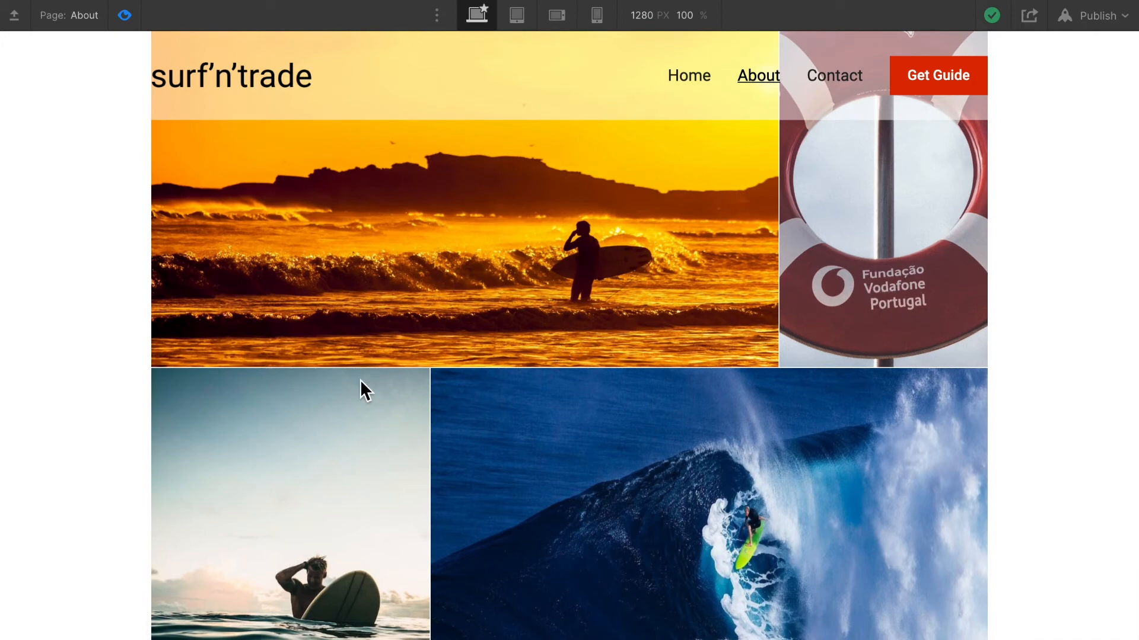
{"action": "scroll", "coordinate": [600, 375], "scroll_direction": "down", "scroll_amount": 5}
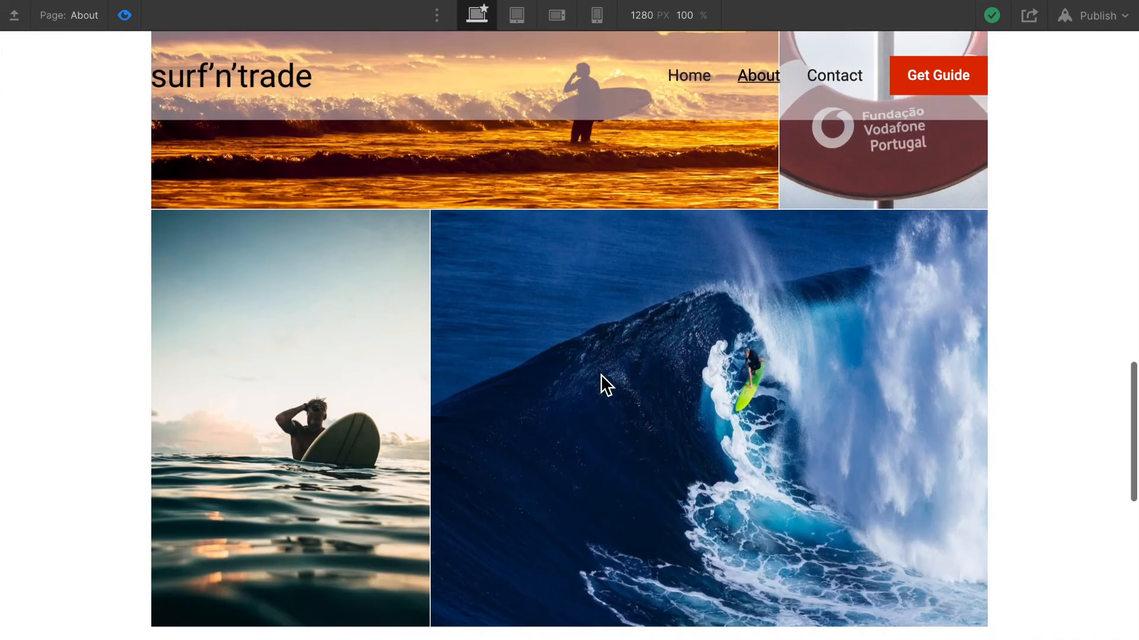
{"action": "scroll", "coordinate": [318, 160], "scroll_direction": "up", "scroll_amount": 2}
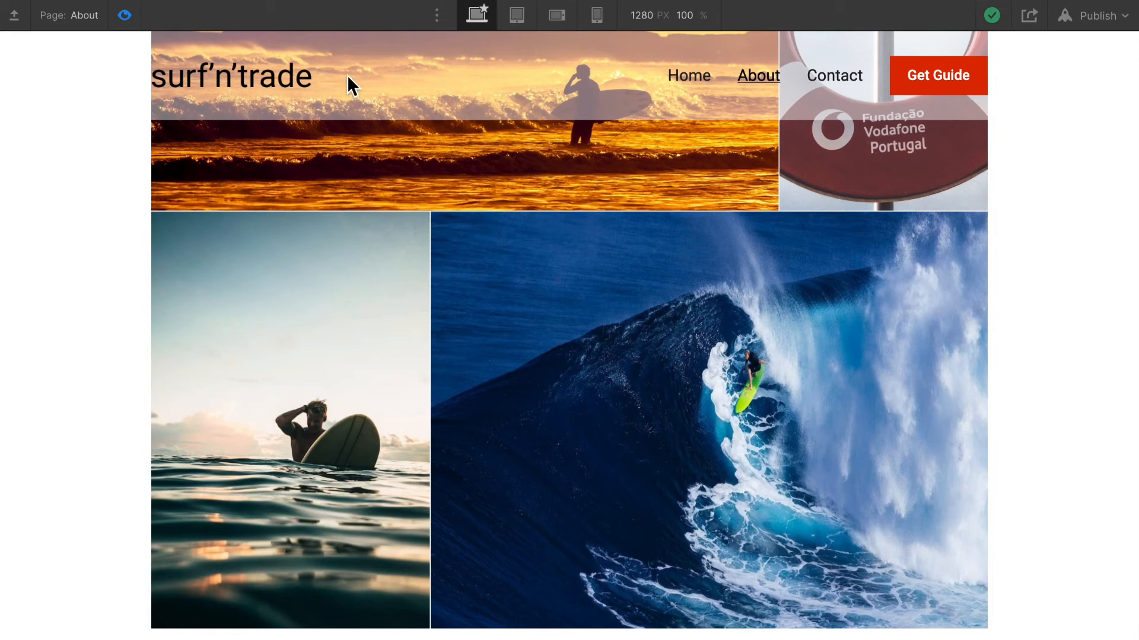
{"action": "key", "text": "ctrl+shift+p"}
Step: Edit the image grid and set both its column gap and row gap to 3 px
{"action": "scroll", "coordinate": [682, 269], "scroll_direction": "up", "scroll_amount": 5}
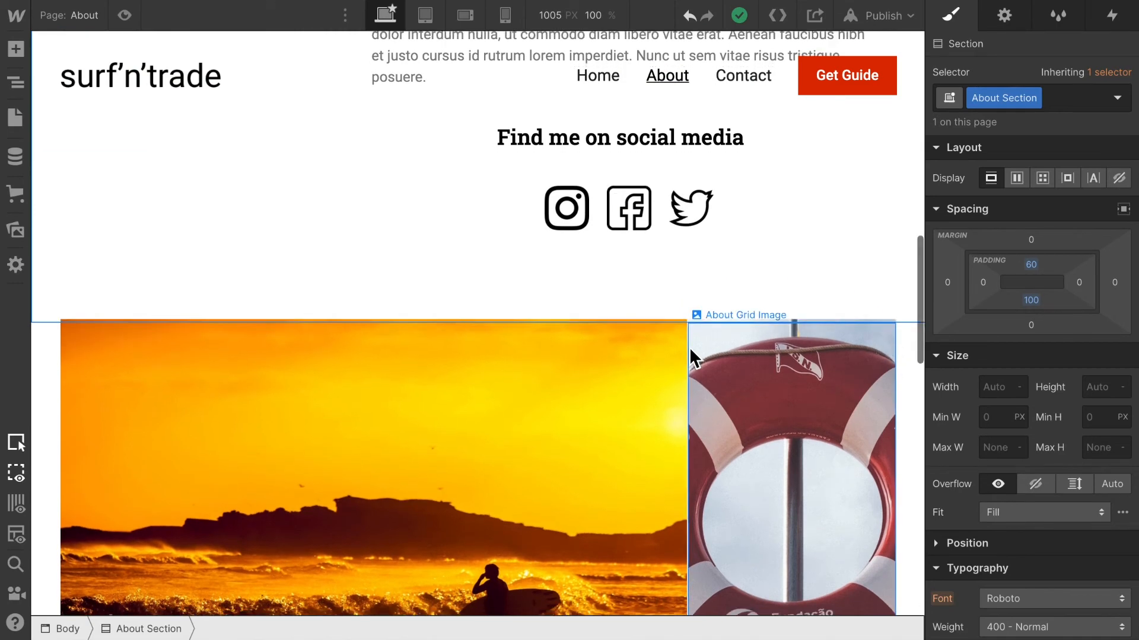
{"action": "scroll", "coordinate": [687, 356], "scroll_direction": "down", "scroll_amount": 1}
{"action": "left_click", "coordinate": [670, 354]}
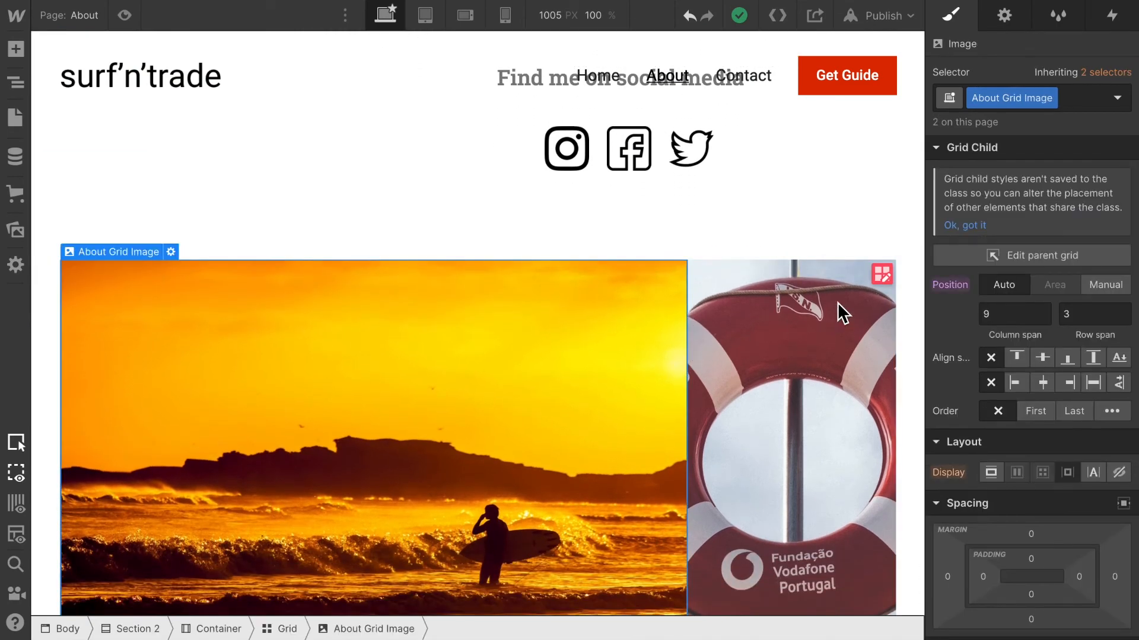
{"action": "left_click", "coordinate": [883, 274]}
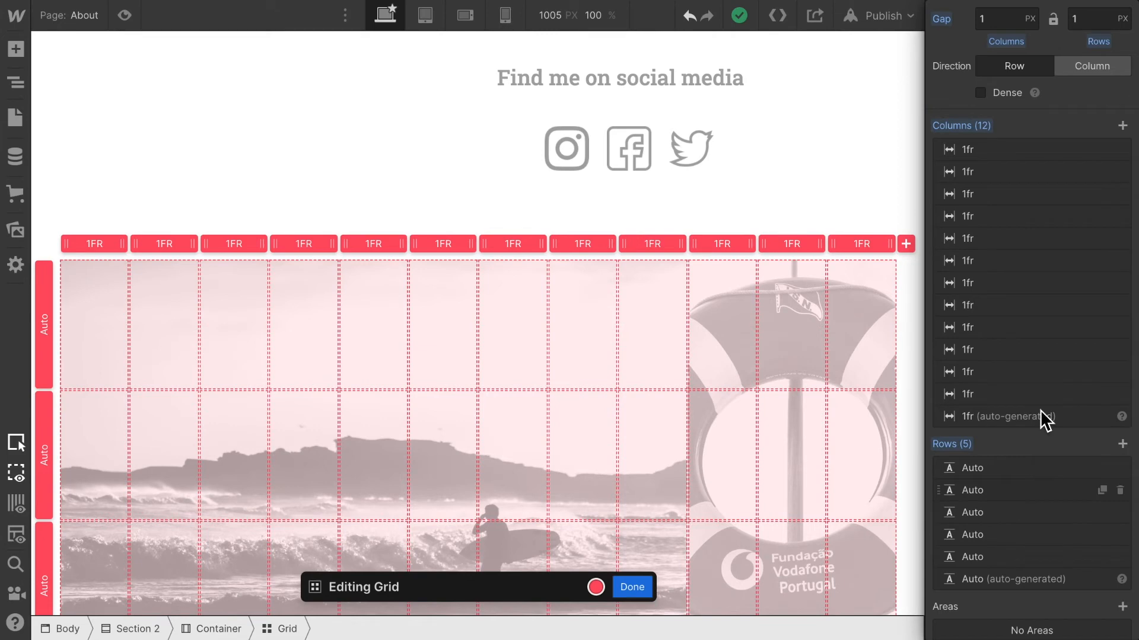
{"action": "left_click", "coordinate": [997, 25]}
{"action": "left_click", "coordinate": [1091, 25]}
{"action": "type", "text": "3"}
{"action": "scroll", "coordinate": [732, 526], "scroll_direction": "down", "scroll_amount": 4}
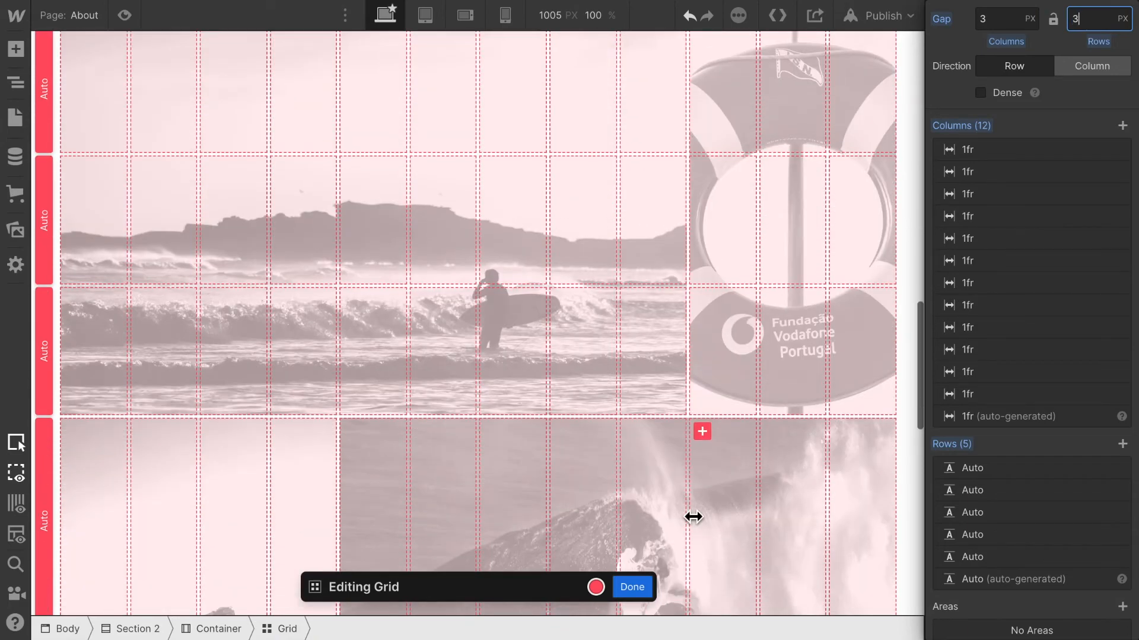
{"action": "left_click", "coordinate": [631, 587]}
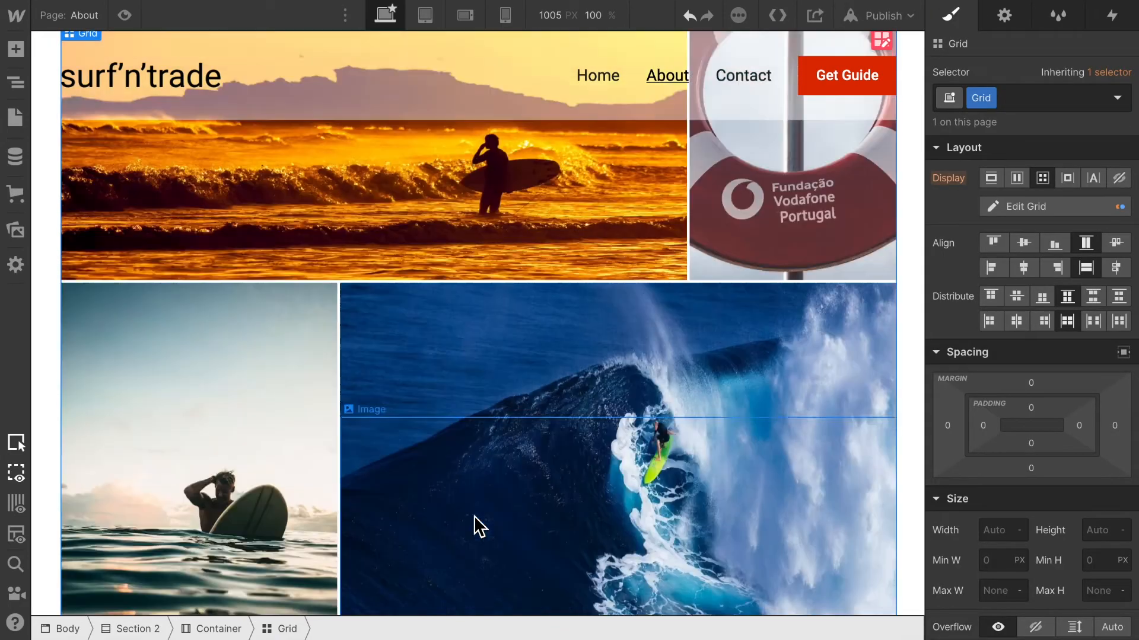
Step: Apply the existing About Grid Image class to the blue wave image and the portrait surfer image
{"action": "scroll", "coordinate": [474, 515], "scroll_direction": "down", "scroll_amount": 5}
{"action": "scroll", "coordinate": [474, 515], "scroll_direction": "up", "scroll_amount": 3}
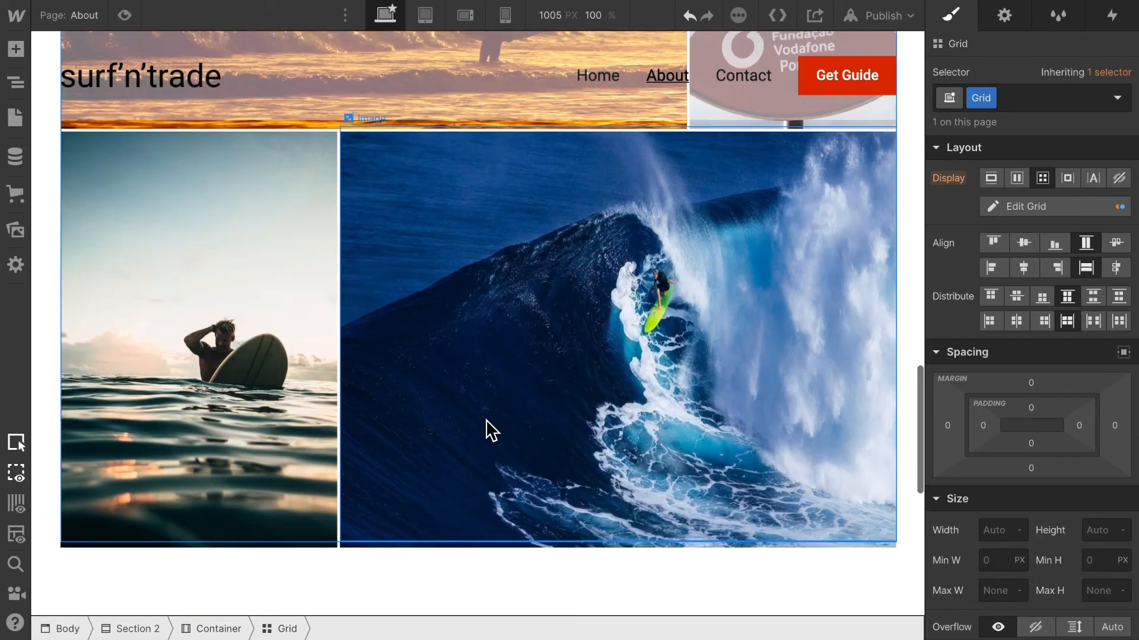
{"action": "scroll", "coordinate": [486, 419], "scroll_direction": "up", "scroll_amount": 1}
{"action": "left_click", "coordinate": [444, 408]}
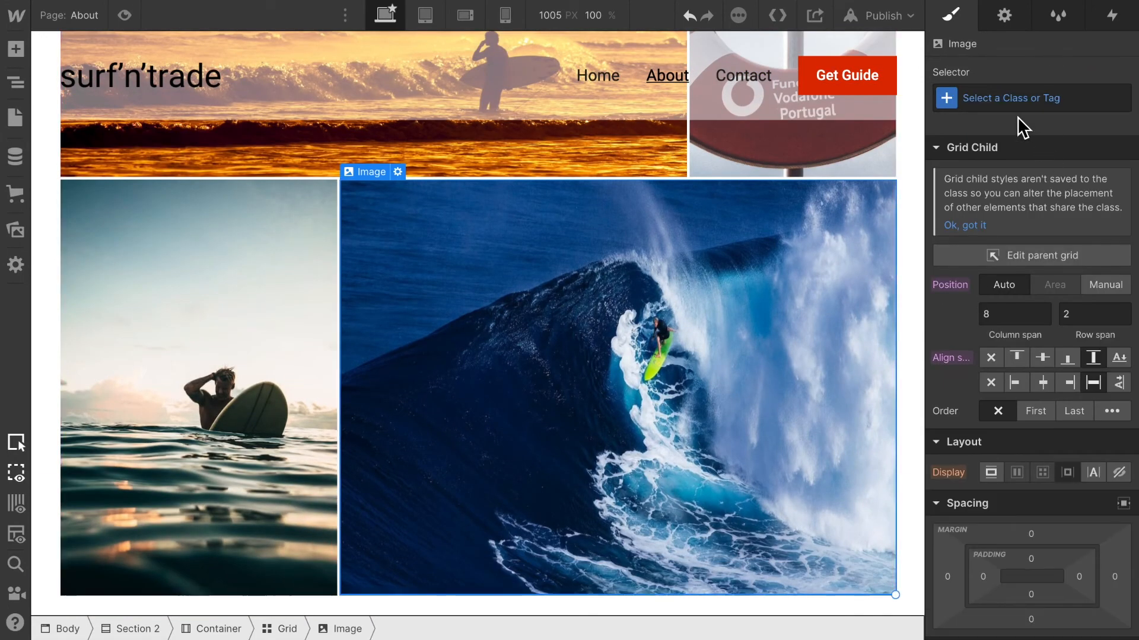
{"action": "left_click", "coordinate": [1001, 98]}
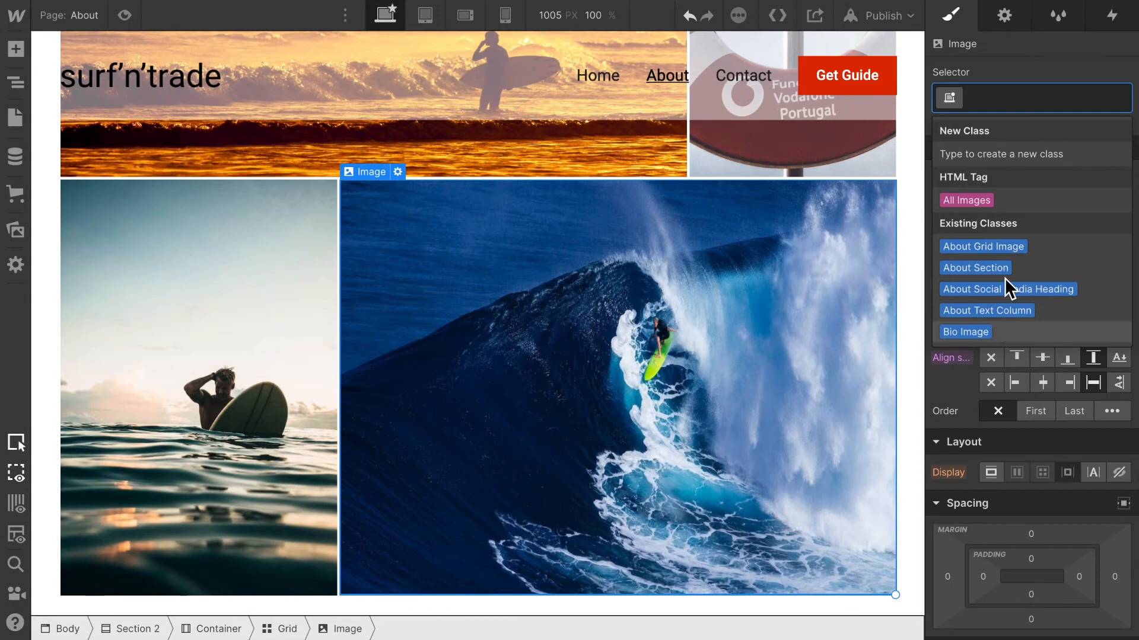
{"action": "left_click", "coordinate": [1014, 248]}
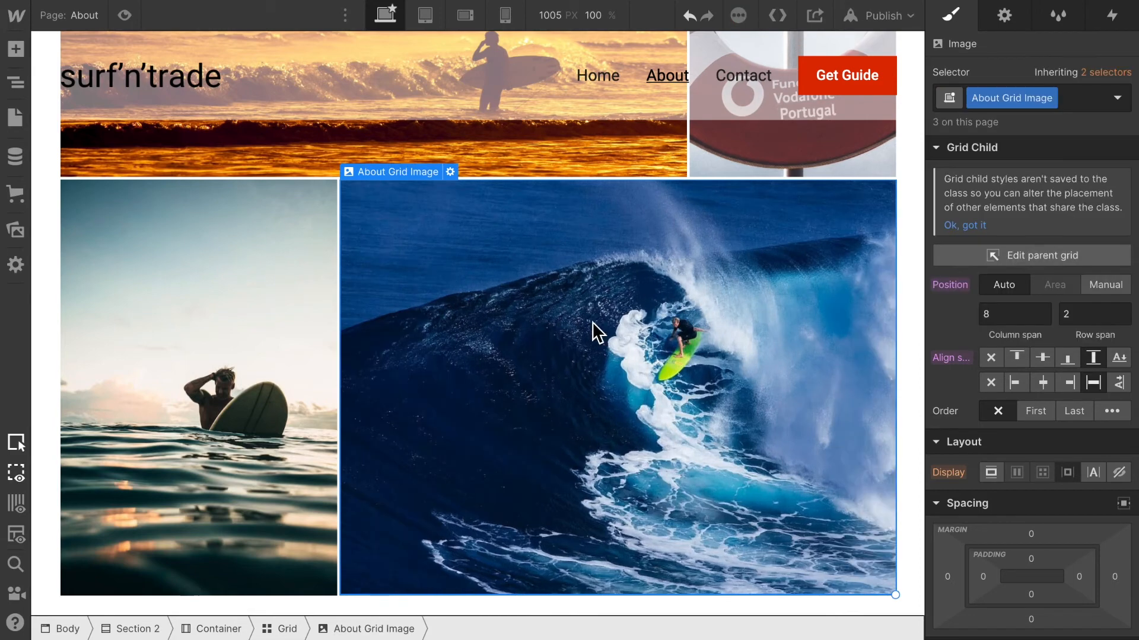
{"action": "left_click", "coordinate": [221, 341]}
{"action": "left_click", "coordinate": [1066, 102]}
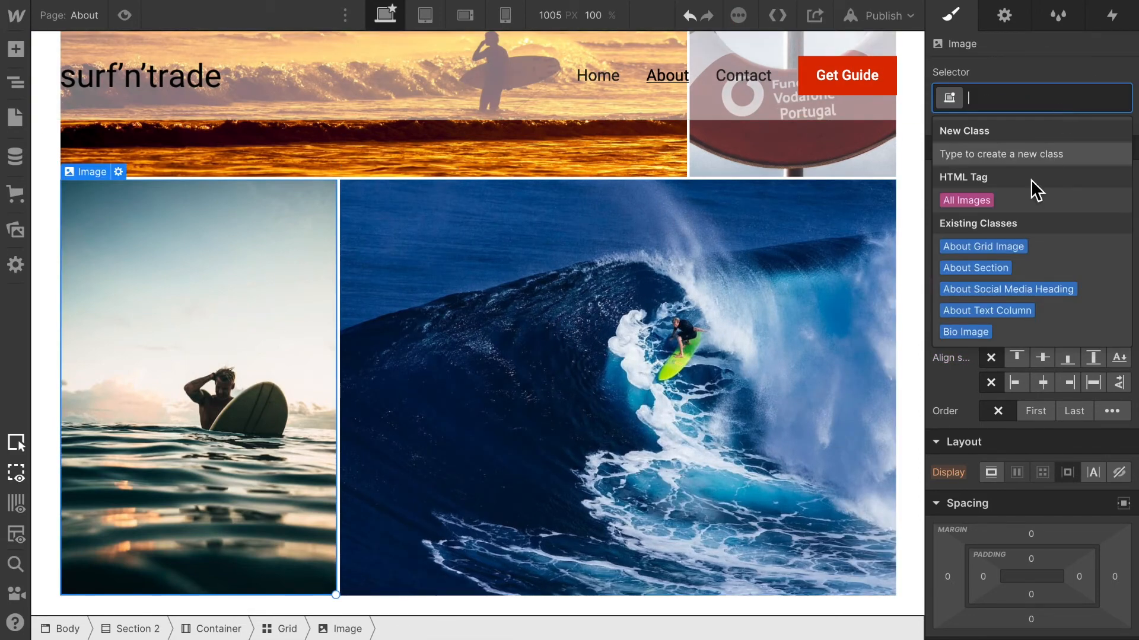
{"action": "left_click", "coordinate": [998, 251]}
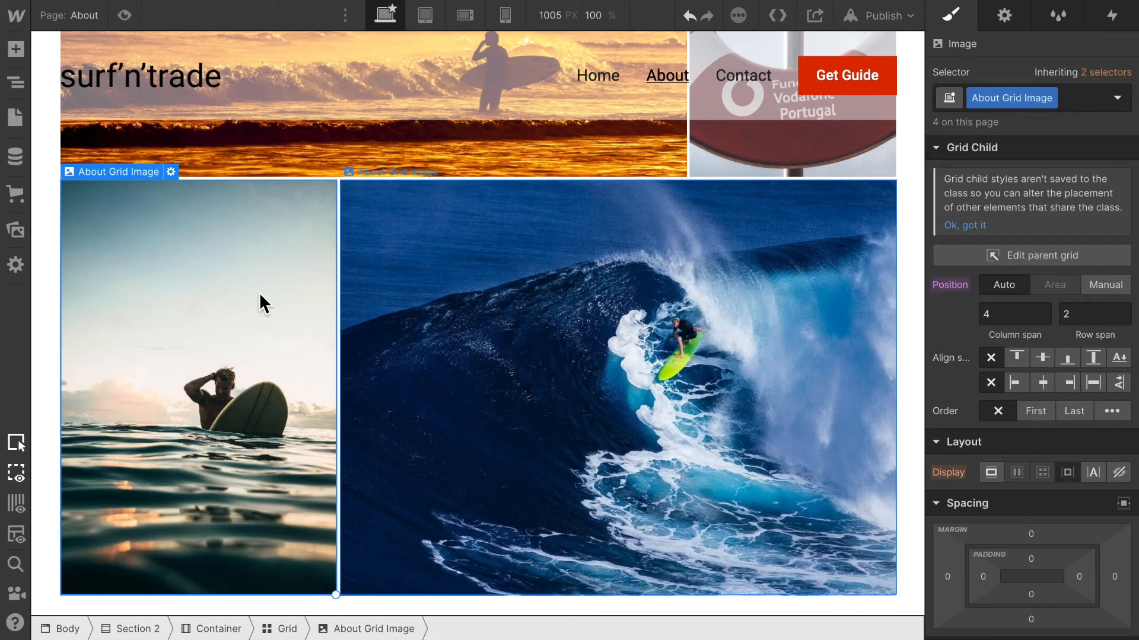
Step: Preview the About page and examine the image grid, from the social media links down to the Get Guide section
{"action": "left_click", "coordinate": [124, 16]}
{"action": "scroll", "coordinate": [583, 419], "scroll_direction": "up", "scroll_amount": 10}
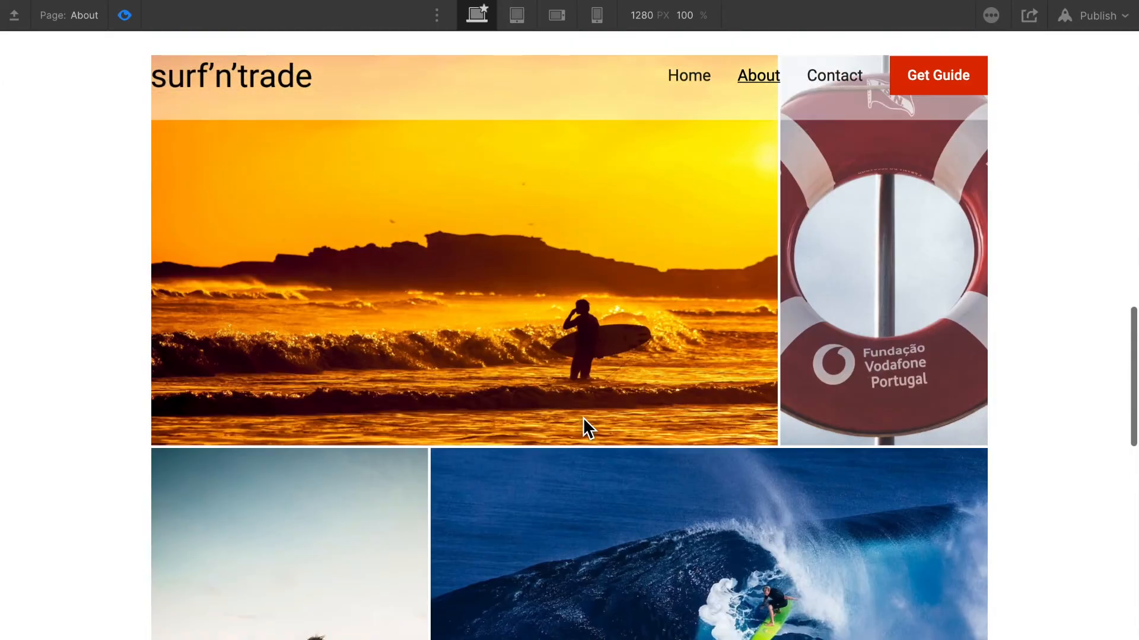
{"action": "scroll", "coordinate": [583, 418], "scroll_direction": "down", "scroll_amount": 6}
{"action": "scroll", "coordinate": [583, 419], "scroll_direction": "up", "scroll_amount": 1}
{"action": "scroll", "coordinate": [582, 417], "scroll_direction": "down", "scroll_amount": 6}
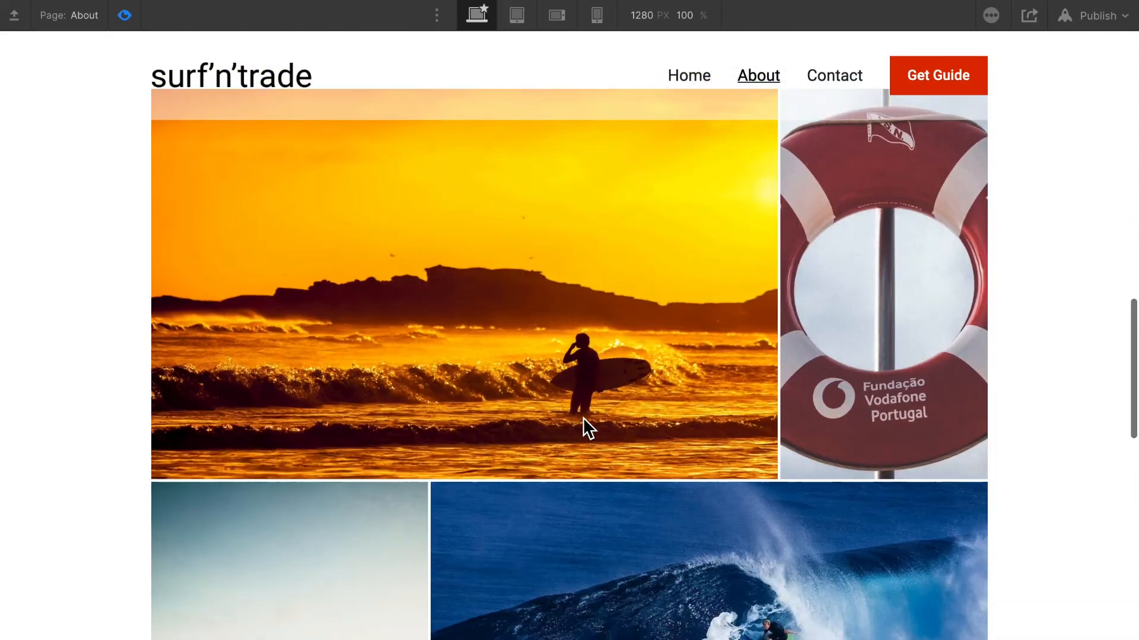
{"action": "scroll", "coordinate": [583, 417], "scroll_direction": "up", "scroll_amount": 4}
{"action": "scroll", "coordinate": [583, 418], "scroll_direction": "up", "scroll_amount": 2}
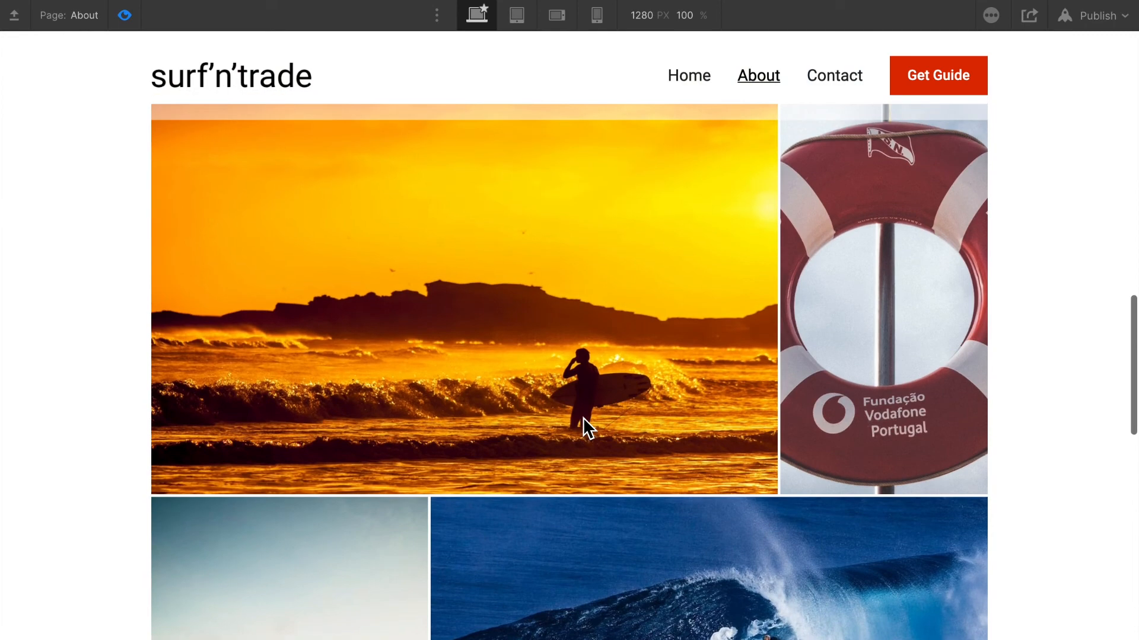
{"action": "scroll", "coordinate": [800, 485], "scroll_direction": "down", "scroll_amount": 10}
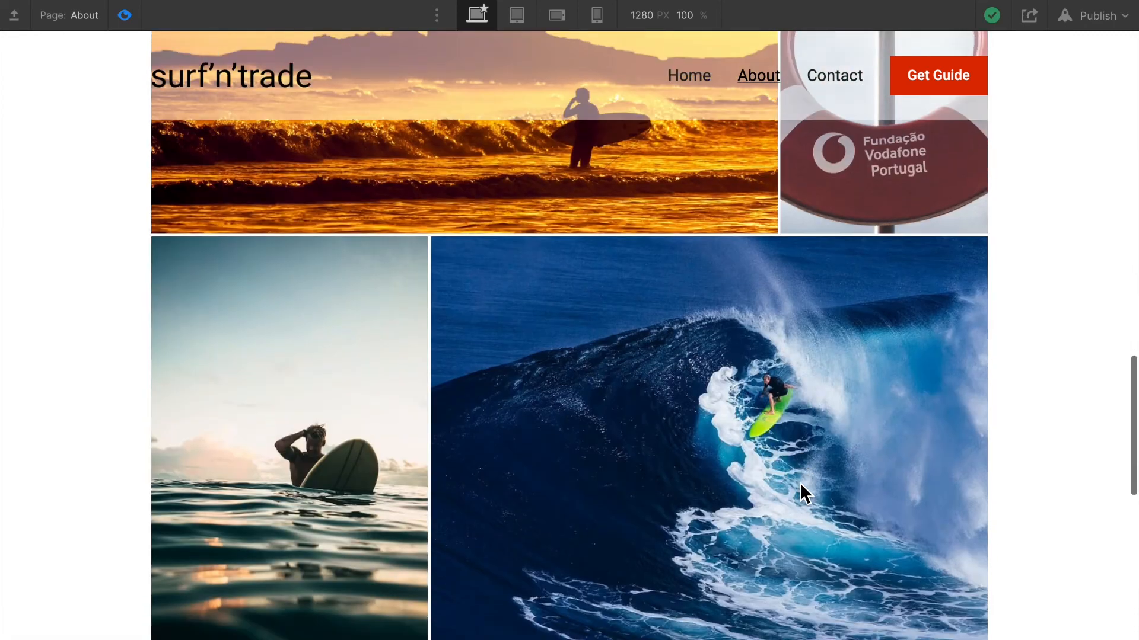
{"action": "scroll", "coordinate": [800, 484], "scroll_direction": "up", "scroll_amount": 8}
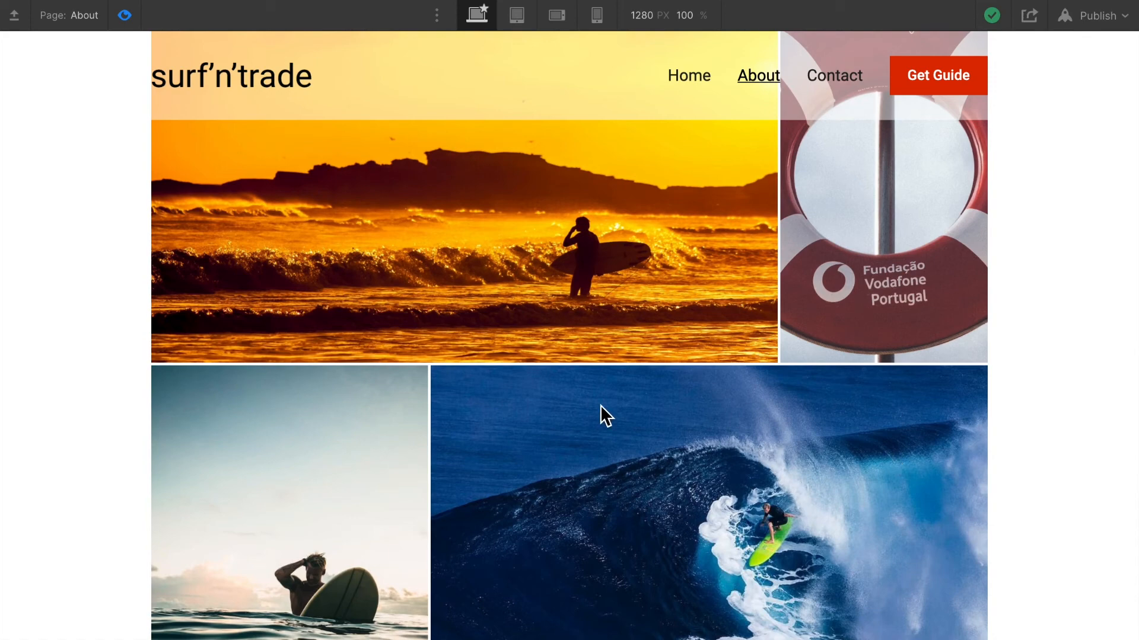
{"action": "scroll", "coordinate": [587, 399], "scroll_direction": "up", "scroll_amount": 5}
{"action": "scroll", "coordinate": [326, 252], "scroll_direction": "down", "scroll_amount": 3}
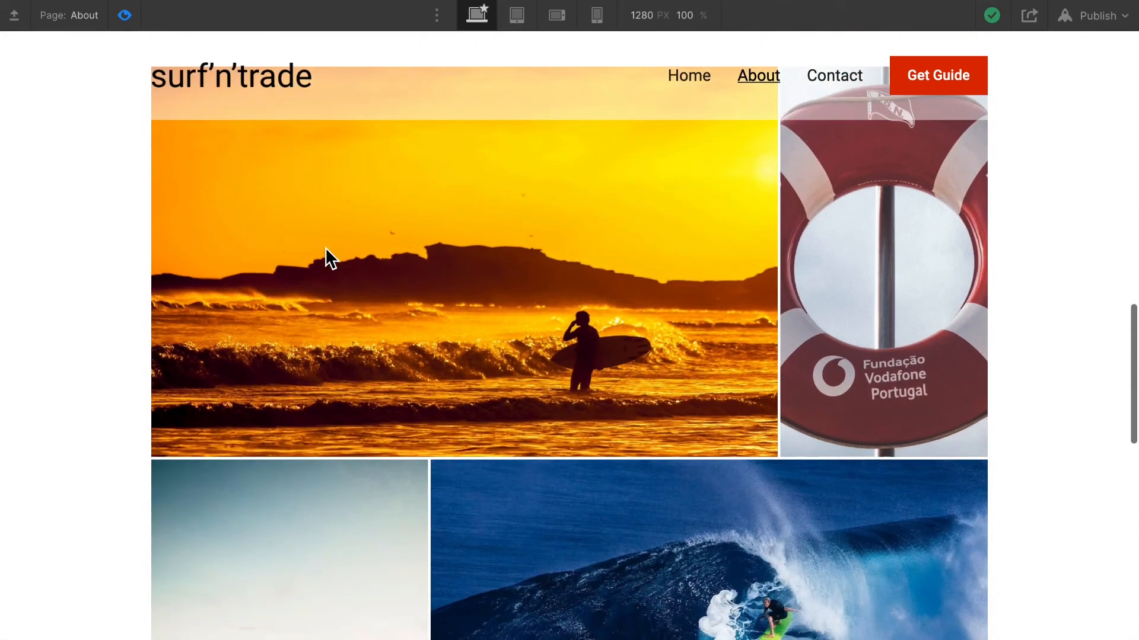
{"action": "scroll", "coordinate": [327, 252], "scroll_direction": "up", "scroll_amount": 4}
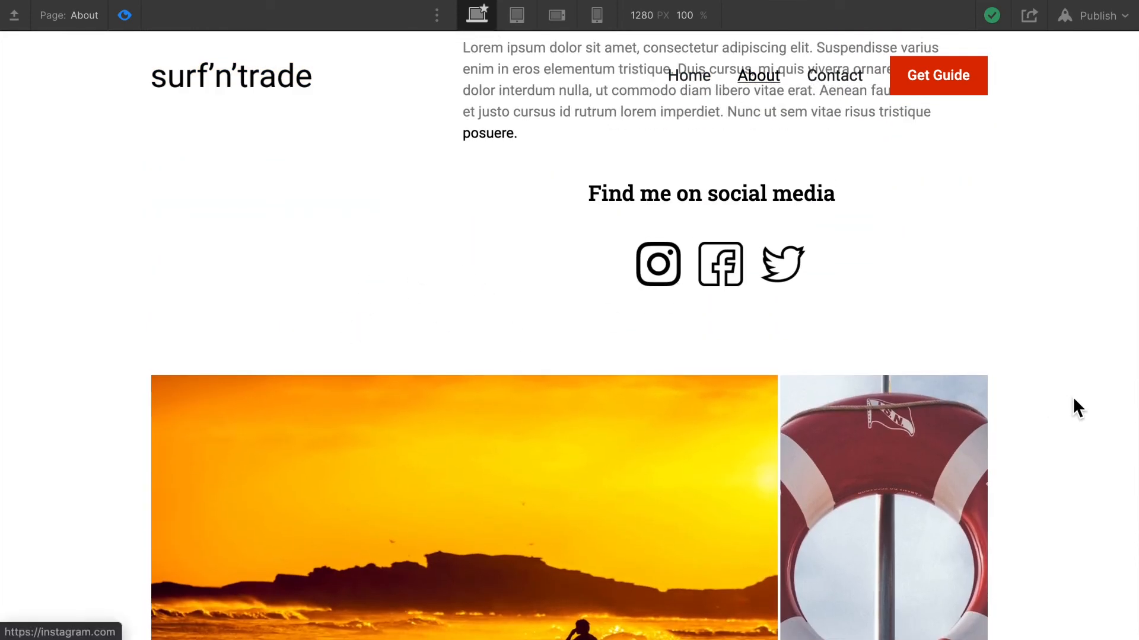
{"action": "scroll", "coordinate": [697, 496], "scroll_direction": "down", "scroll_amount": 12}
{"action": "scroll", "coordinate": [697, 488], "scroll_direction": "down", "scroll_amount": 8}
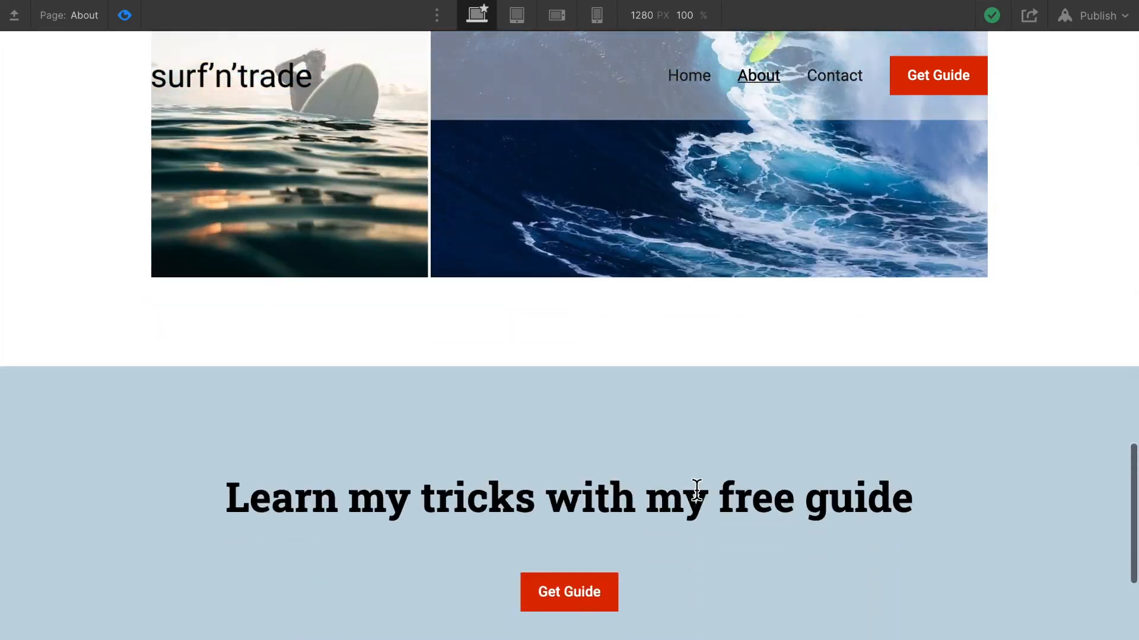
Step: Exit the preview and add an H2 heading inside the container, directly above the four-image grid
{"action": "scroll", "coordinate": [696, 488], "scroll_direction": "up", "scroll_amount": 20}
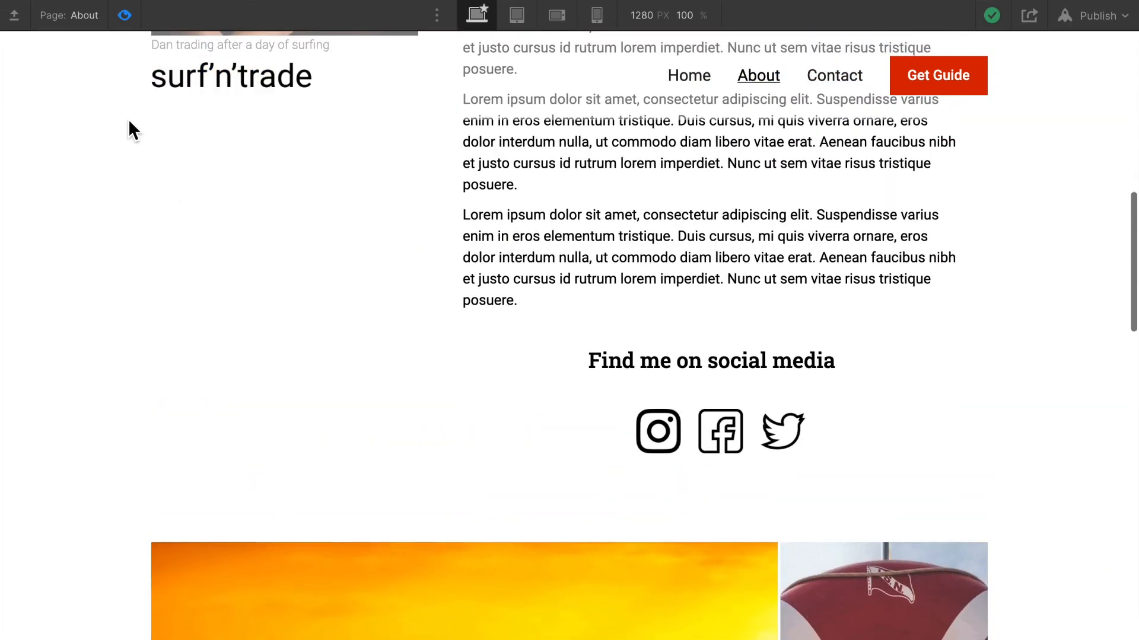
{"action": "left_click", "coordinate": [125, 14]}
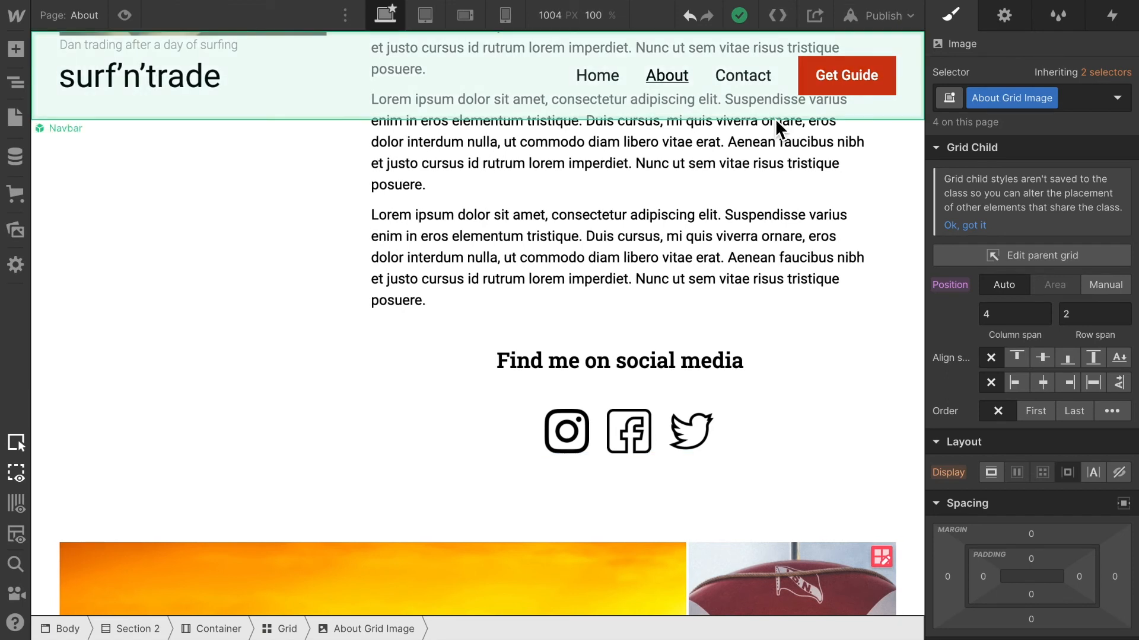
{"action": "left_click", "coordinate": [16, 50]}
{"action": "left_click_drag", "start_coordinate": [61, 565], "coordinate": [990, 491]}
{"action": "left_click", "coordinate": [120, 511]}
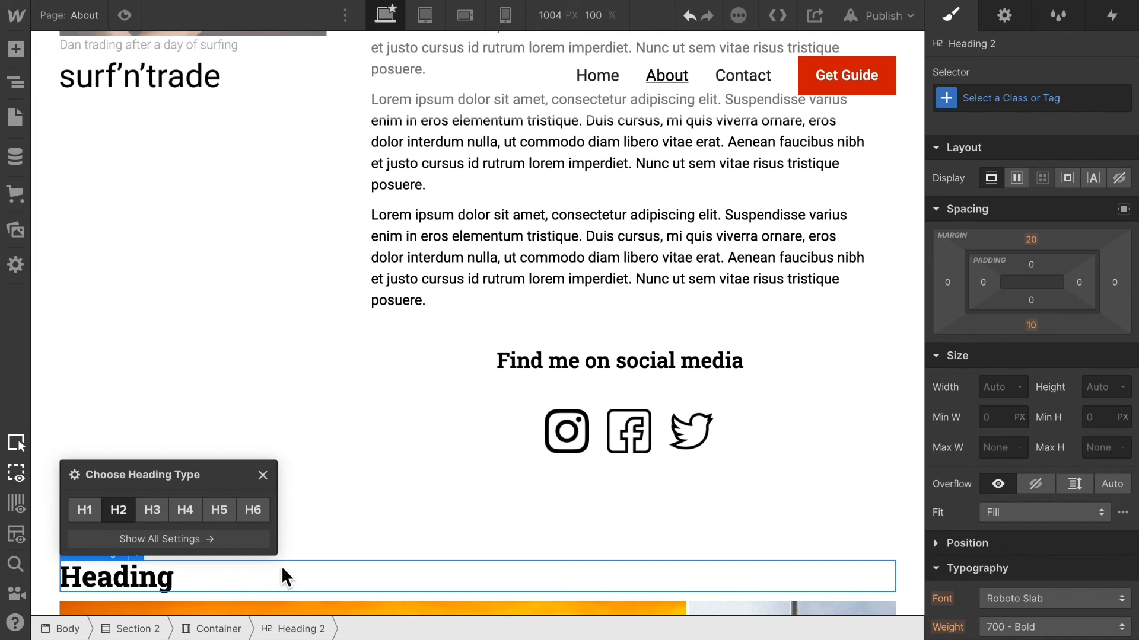
Step: Replace the placeholder text of the new heading with "Check out my pictures"
{"action": "double_click", "coordinate": [280, 573]}
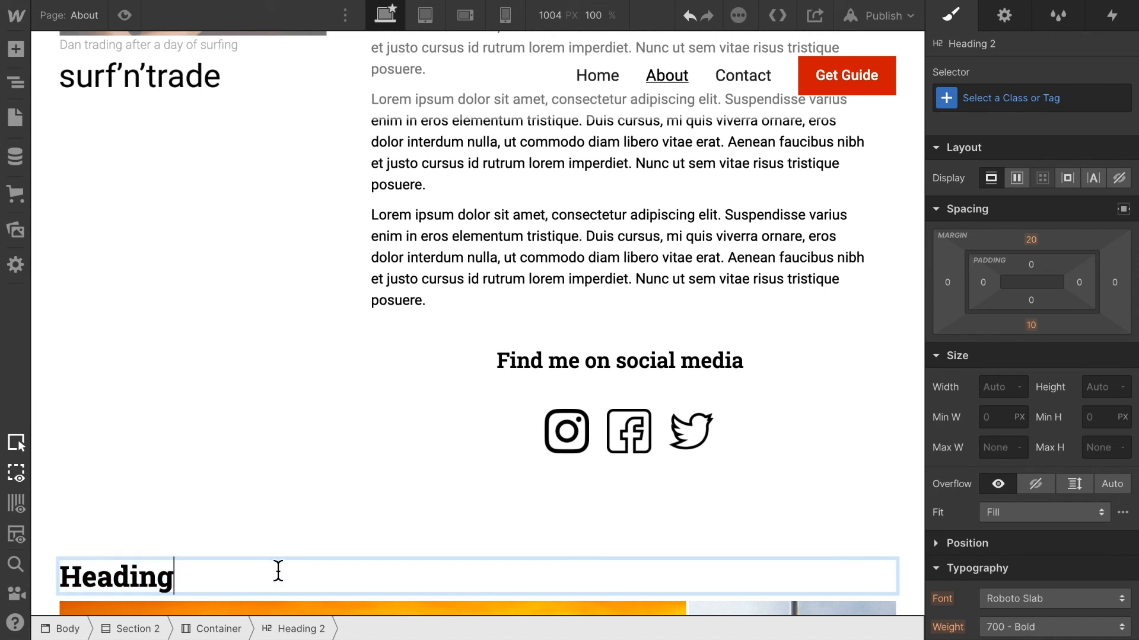
{"action": "key", "text": "BackSpace"}
{"action": "key", "text": "BackSpace"}
{"action": "key", "text": "BackSpace"}
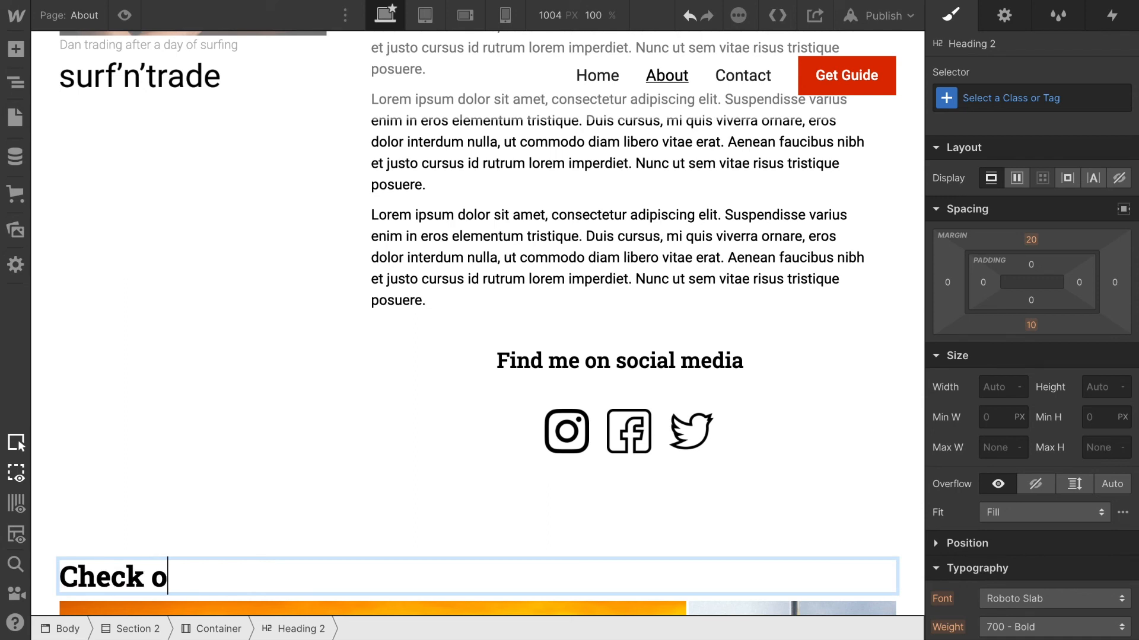
{"action": "type", "text": "pictures"}
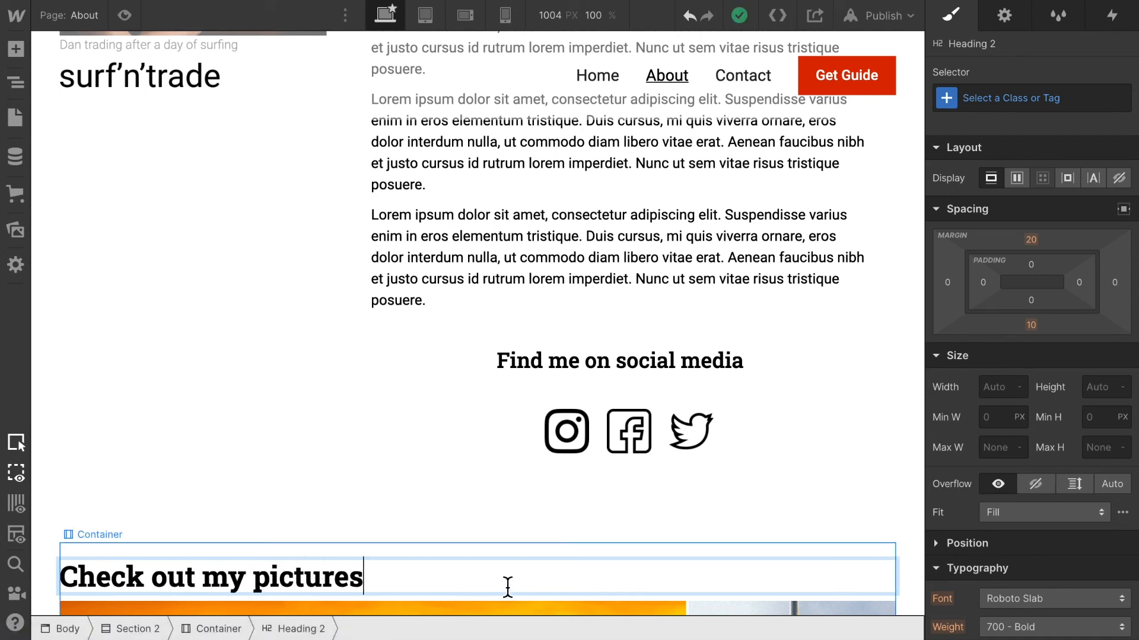
Step: Apply the existing Section Heading class and its Text Centred combo class to the "Check out my pictures" heading
{"action": "left_click", "coordinate": [1023, 104]}
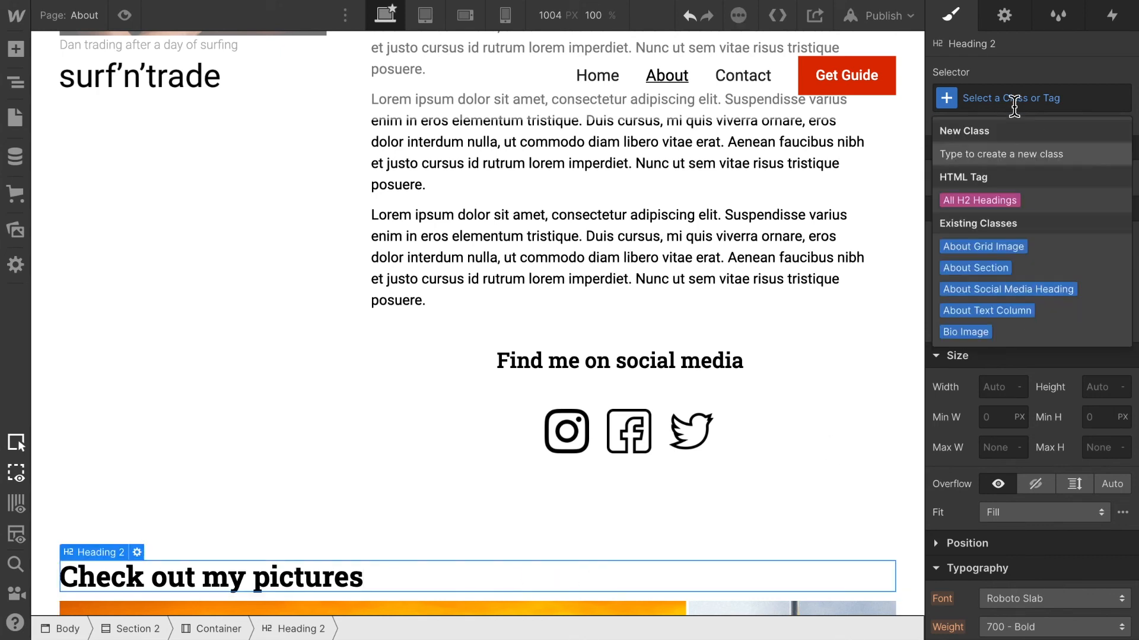
{"action": "type", "text": "Section"}
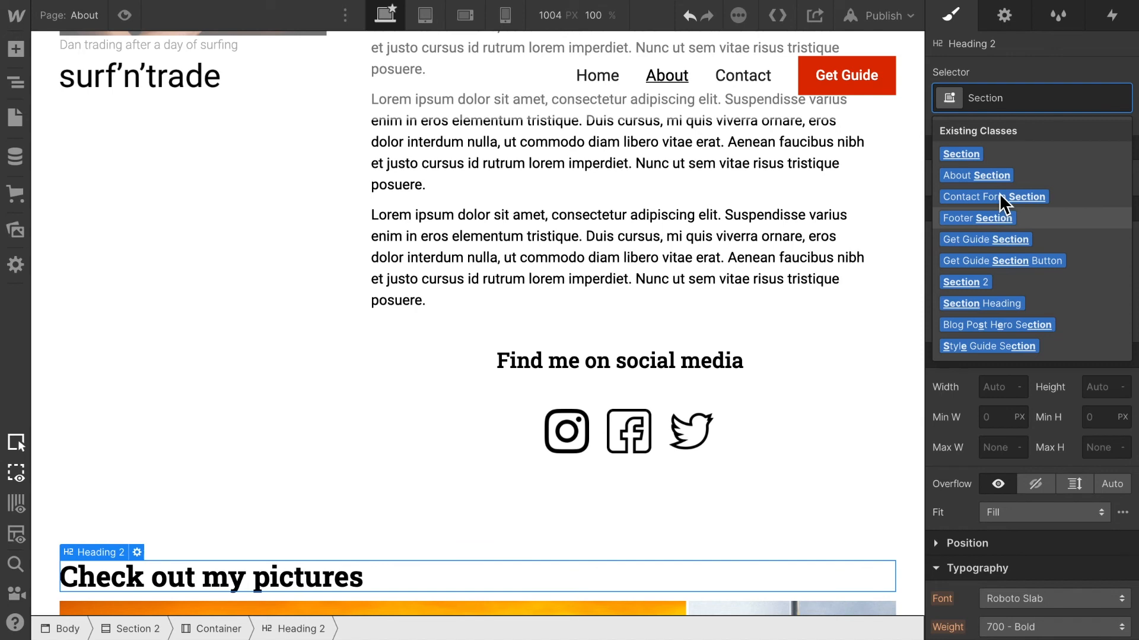
{"action": "left_click", "coordinate": [994, 305]}
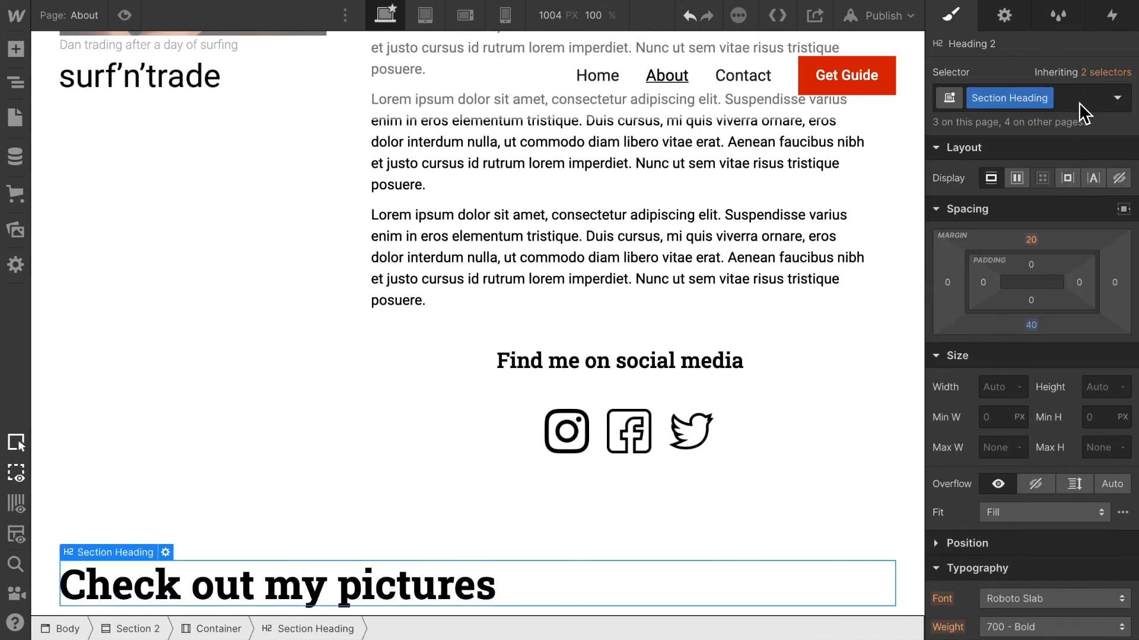
{"action": "left_click", "coordinate": [1078, 99]}
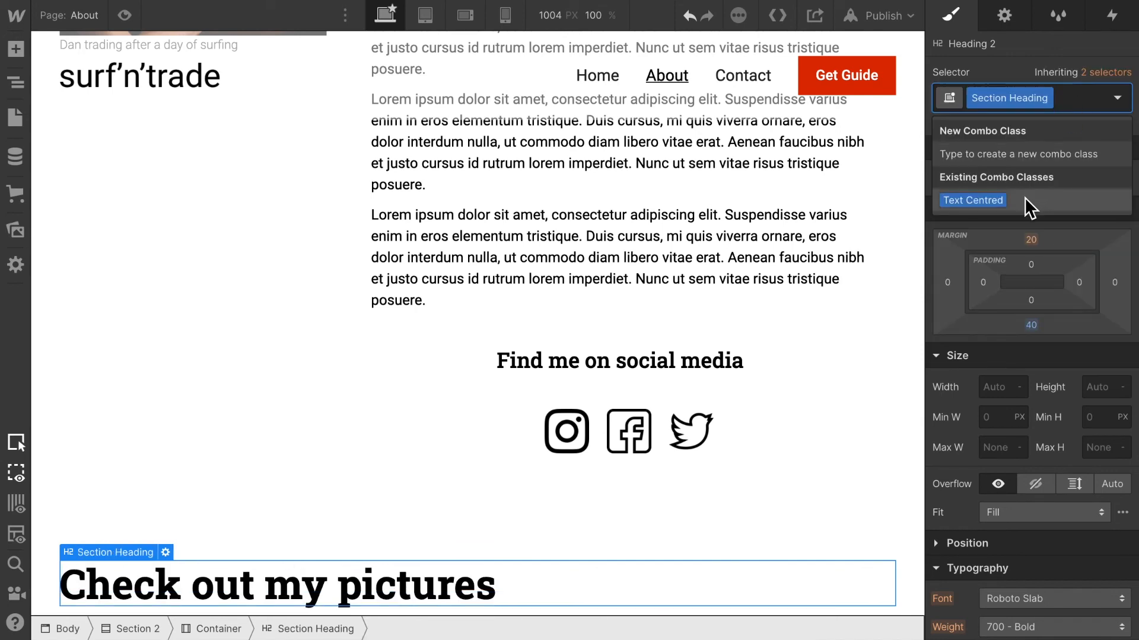
{"action": "left_click", "coordinate": [1006, 201]}
Step: Examine the pictures heading and image grid, from the social media links down to the Get Guide section
{"action": "scroll", "coordinate": [581, 307], "scroll_direction": "down", "scroll_amount": 3}
{"action": "scroll", "coordinate": [526, 420], "scroll_direction": "down", "scroll_amount": 5}
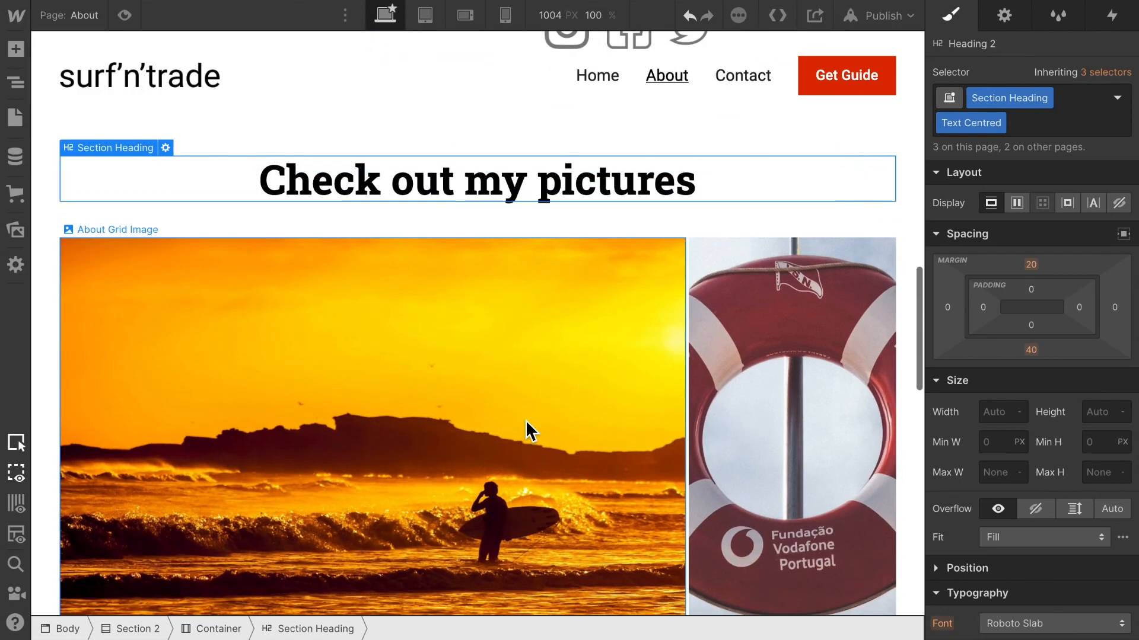
{"action": "scroll", "coordinate": [525, 420], "scroll_direction": "down", "scroll_amount": 3}
{"action": "scroll", "coordinate": [525, 419], "scroll_direction": "up", "scroll_amount": 20}
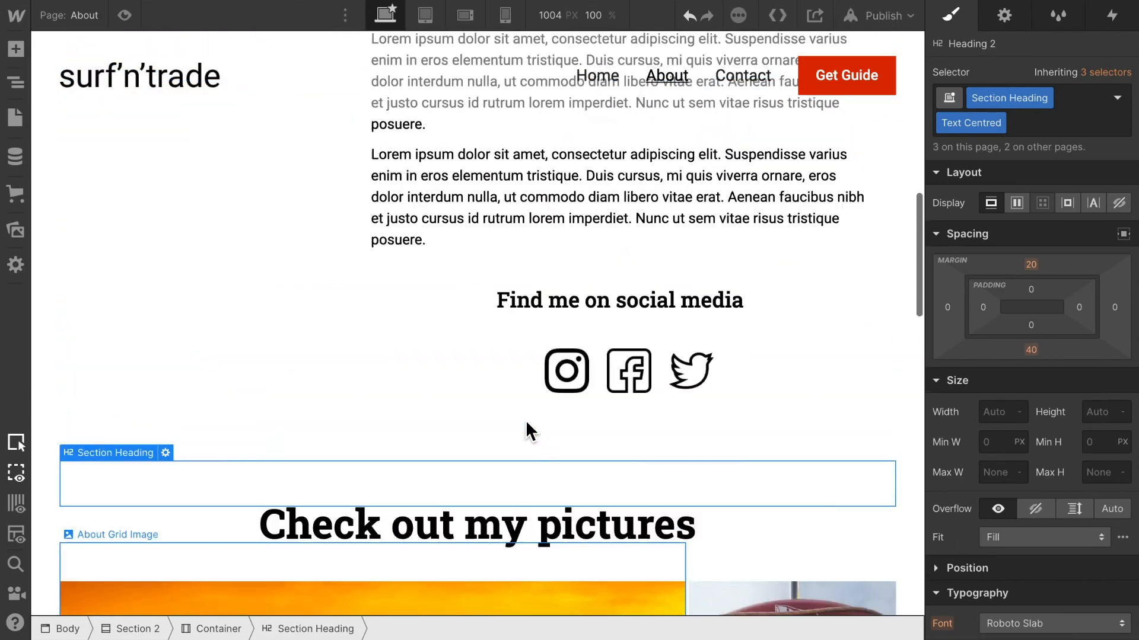
{"action": "scroll", "coordinate": [526, 419], "scroll_direction": "down", "scroll_amount": 12}
{"action": "scroll", "coordinate": [526, 420], "scroll_direction": "down", "scroll_amount": 20}
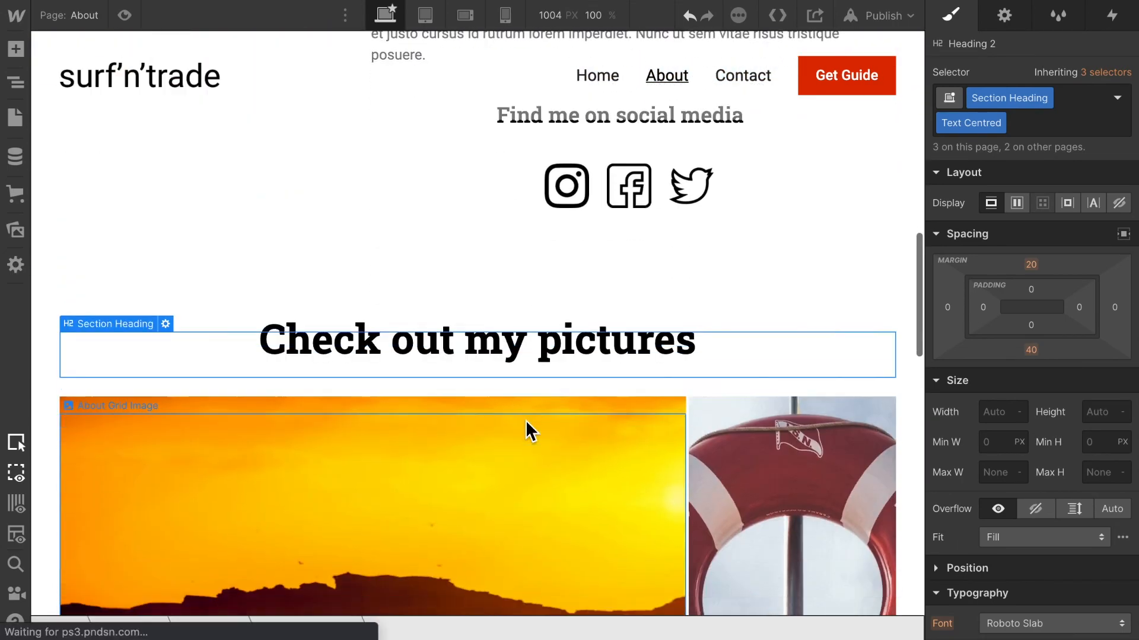
{"action": "scroll", "coordinate": [525, 420], "scroll_direction": "up", "scroll_amount": 10}
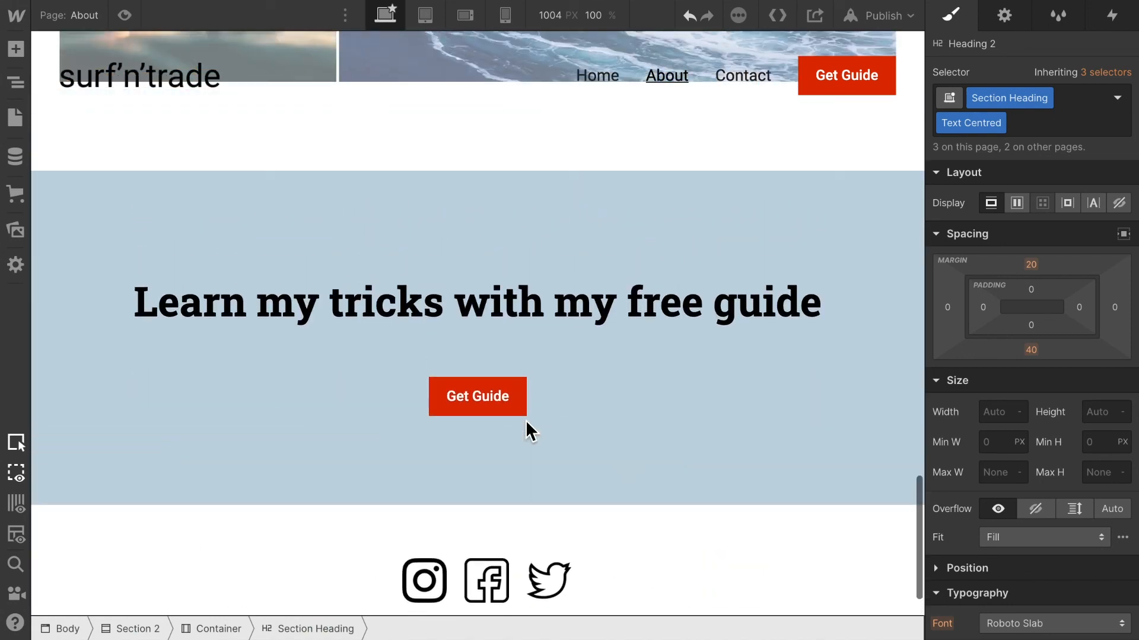
{"action": "scroll", "coordinate": [525, 420], "scroll_direction": "up", "scroll_amount": 5}
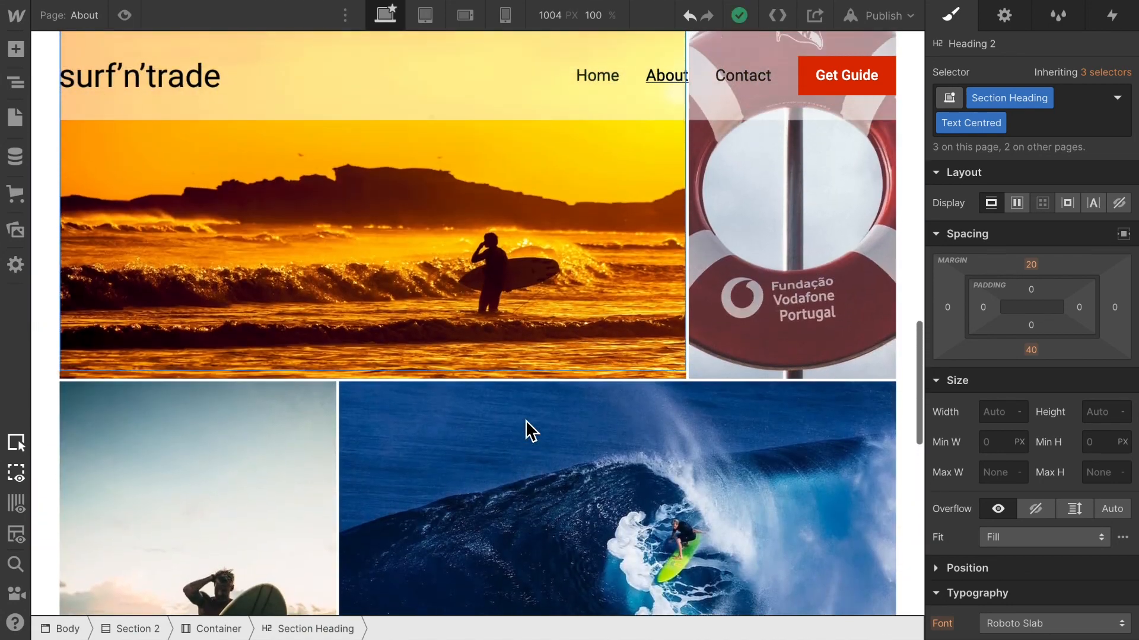
Step: Preview the About page and examine the full layout from the hero image down to the footer
{"action": "left_click", "coordinate": [127, 13]}
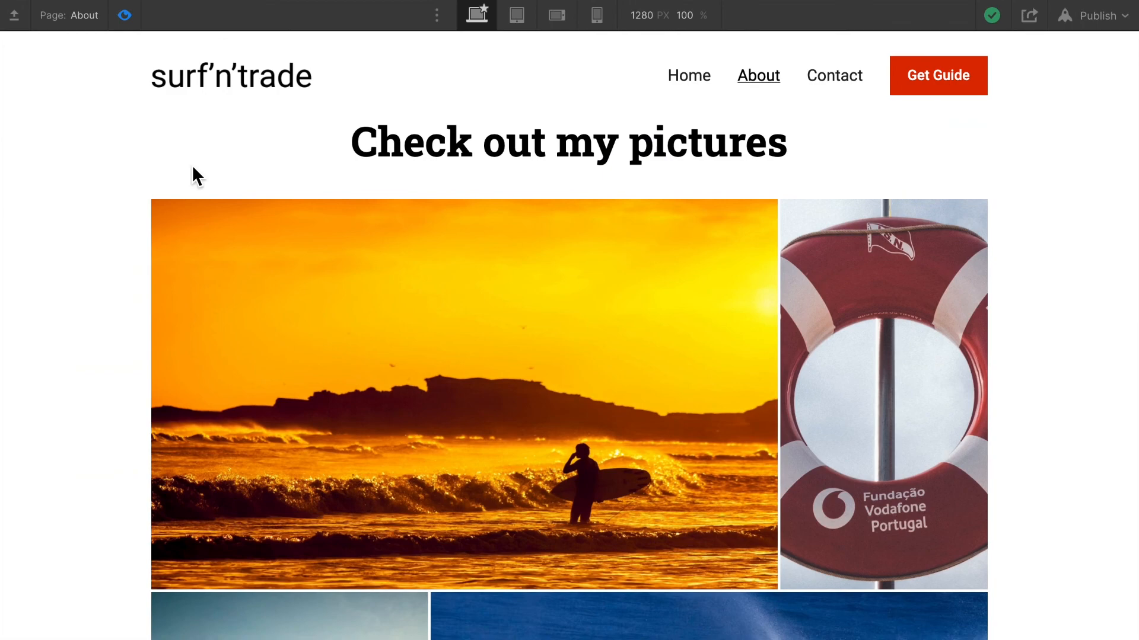
{"action": "scroll", "coordinate": [191, 165], "scroll_direction": "up", "scroll_amount": 10}
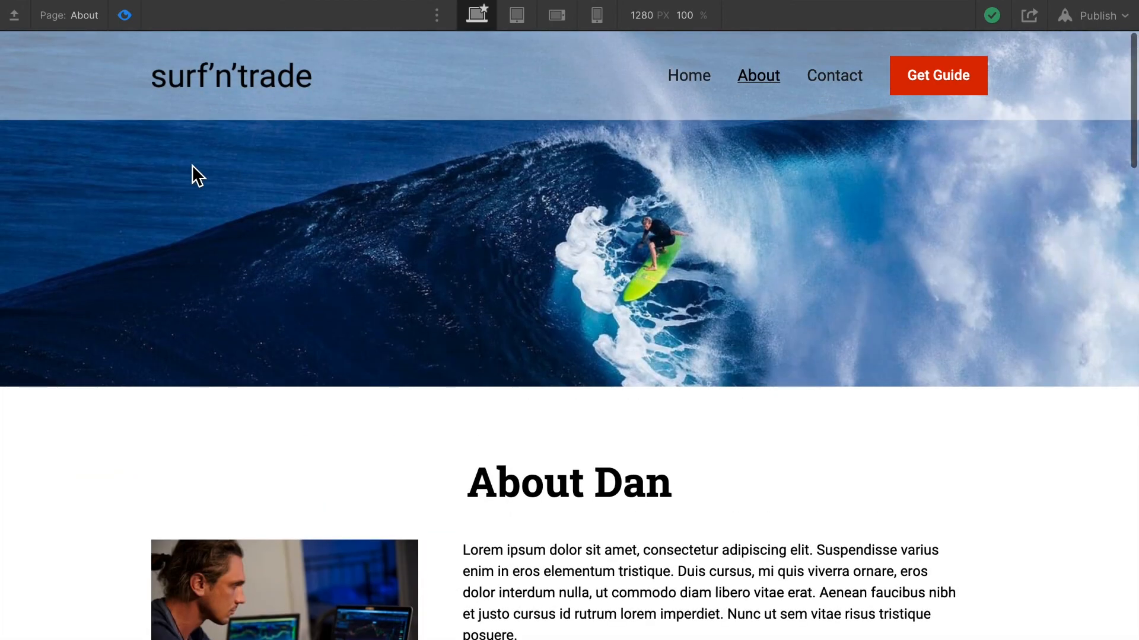
{"action": "scroll", "coordinate": [191, 165], "scroll_direction": "down", "scroll_amount": 15}
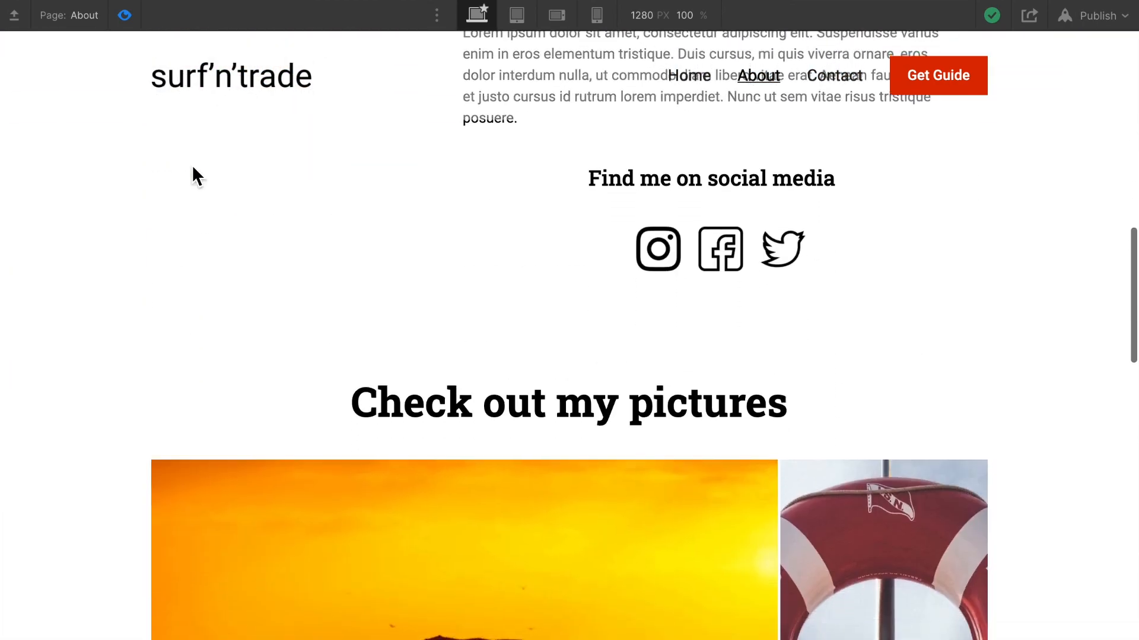
{"action": "scroll", "coordinate": [191, 164], "scroll_direction": "down", "scroll_amount": 15}
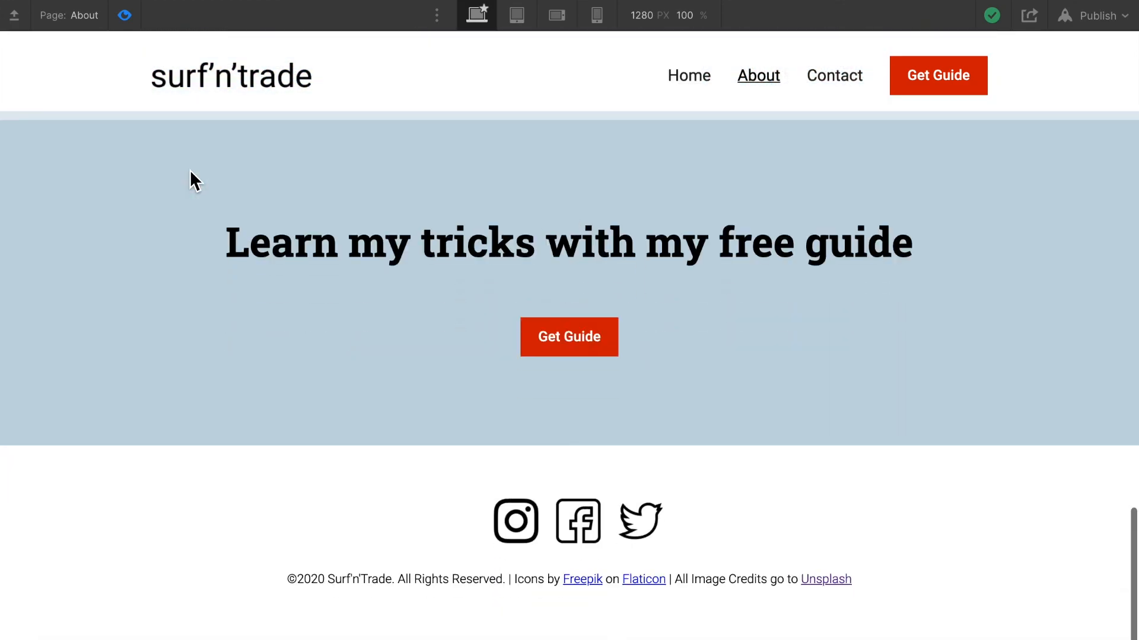
{"action": "scroll", "coordinate": [1013, 457], "scroll_direction": "up", "scroll_amount": 12}
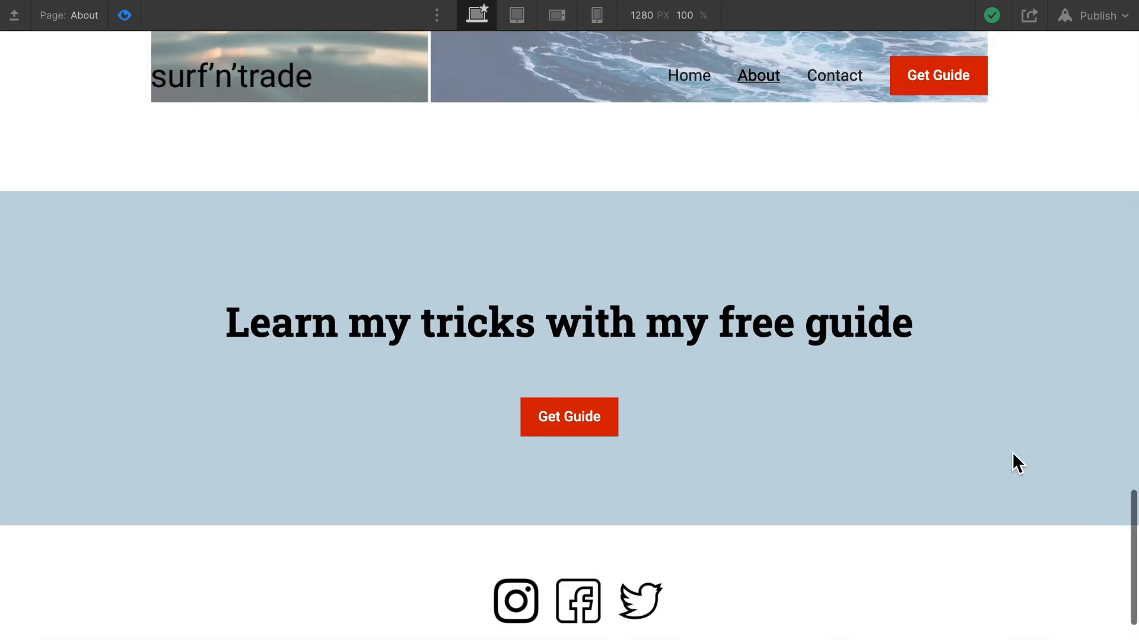
{"action": "scroll", "coordinate": [1013, 455], "scroll_direction": "up", "scroll_amount": 12}
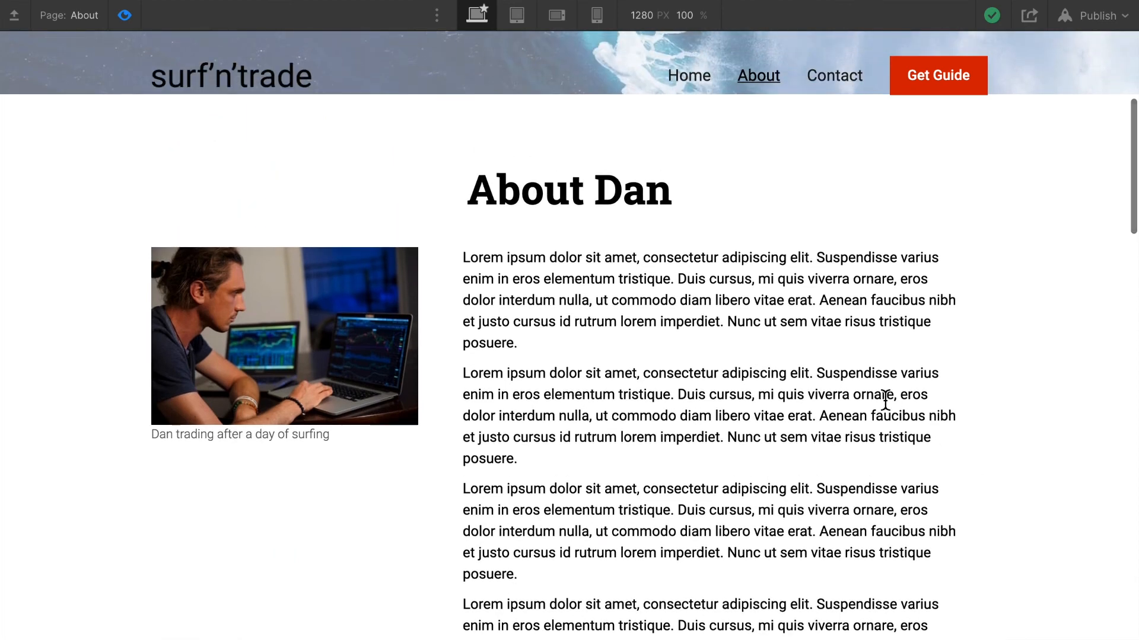
{"action": "scroll", "coordinate": [885, 398], "scroll_direction": "up", "scroll_amount": 5}
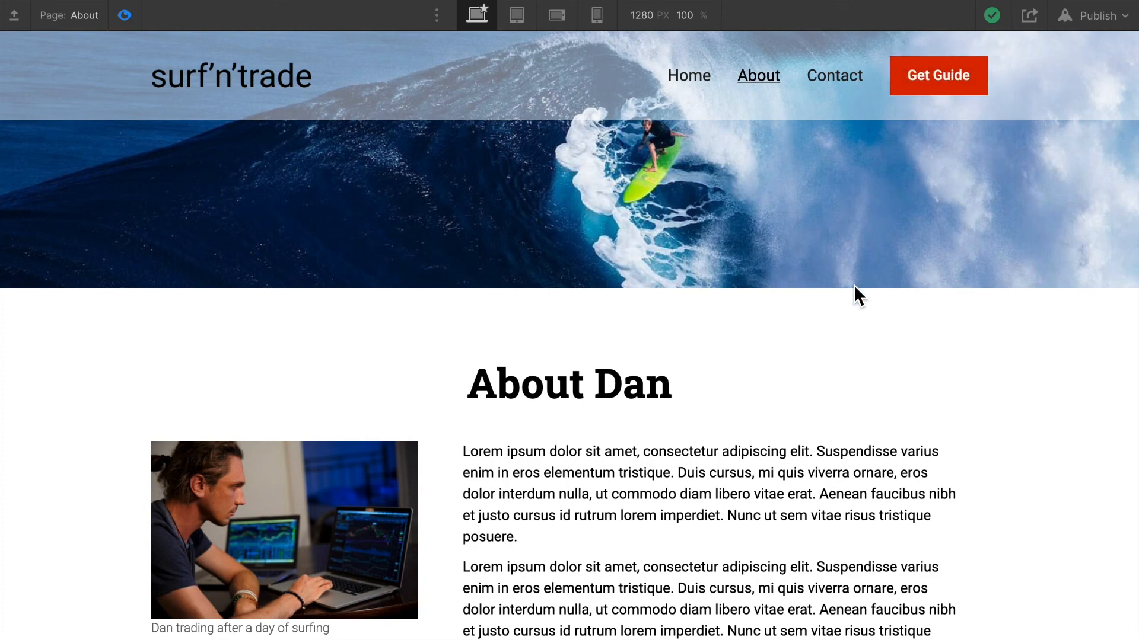
{"action": "scroll", "coordinate": [853, 284], "scroll_direction": "up", "scroll_amount": 2}
{"action": "scroll", "coordinate": [853, 284], "scroll_direction": "down", "scroll_amount": 4}
{"action": "scroll", "coordinate": [853, 284], "scroll_direction": "up", "scroll_amount": 4}
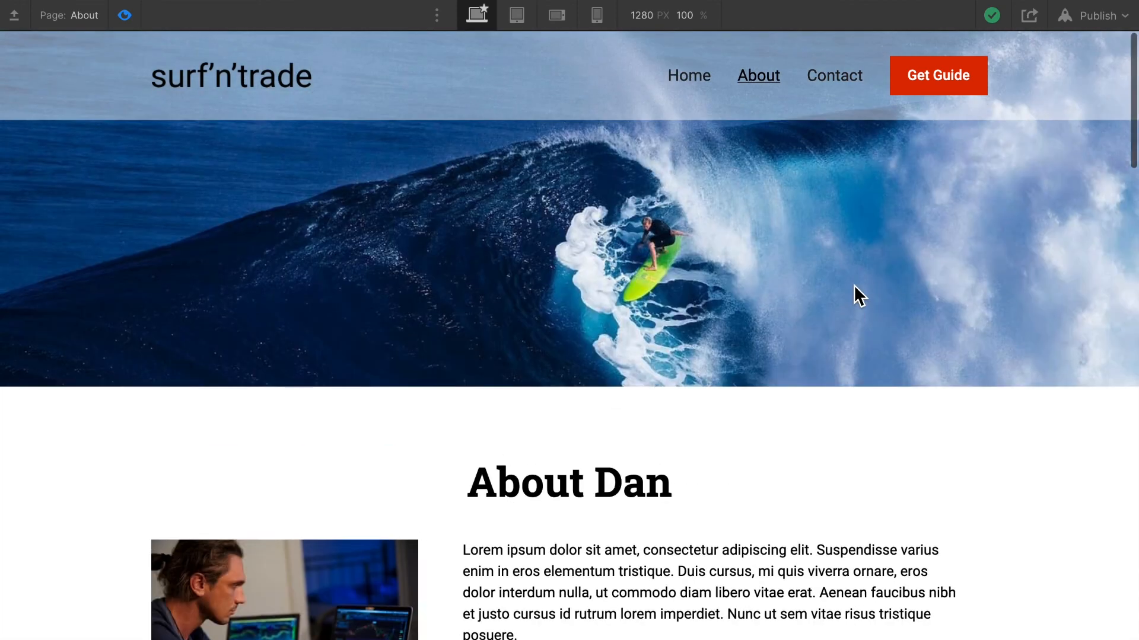